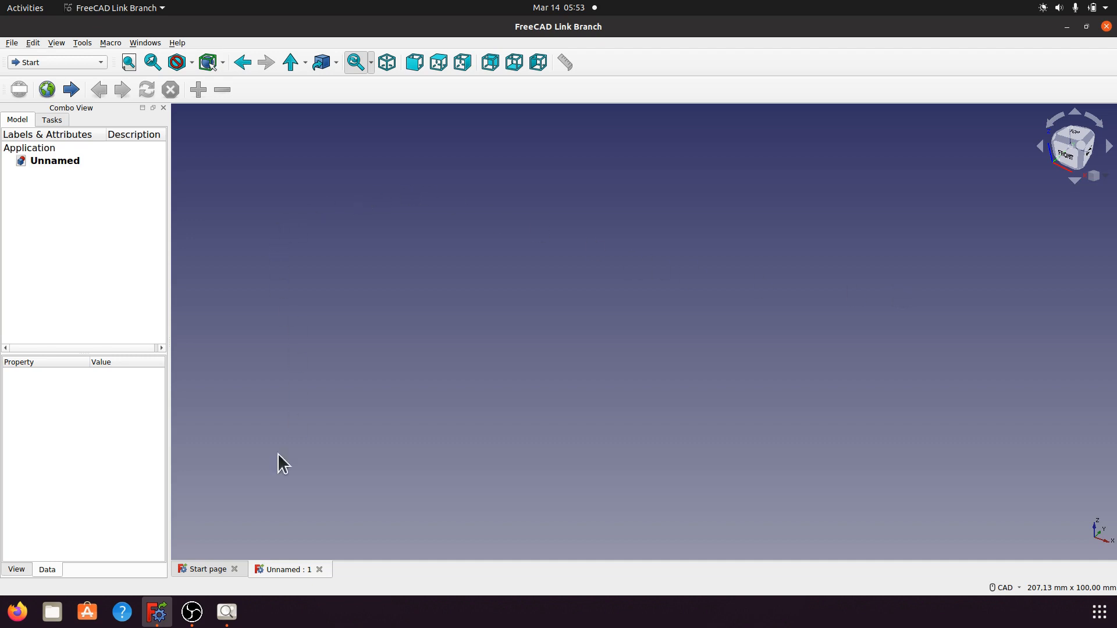
- Check the reference drawing of the two-eye bracket in the image viewer and switch FreeCAD to the Part Design workbench
click(227, 612)
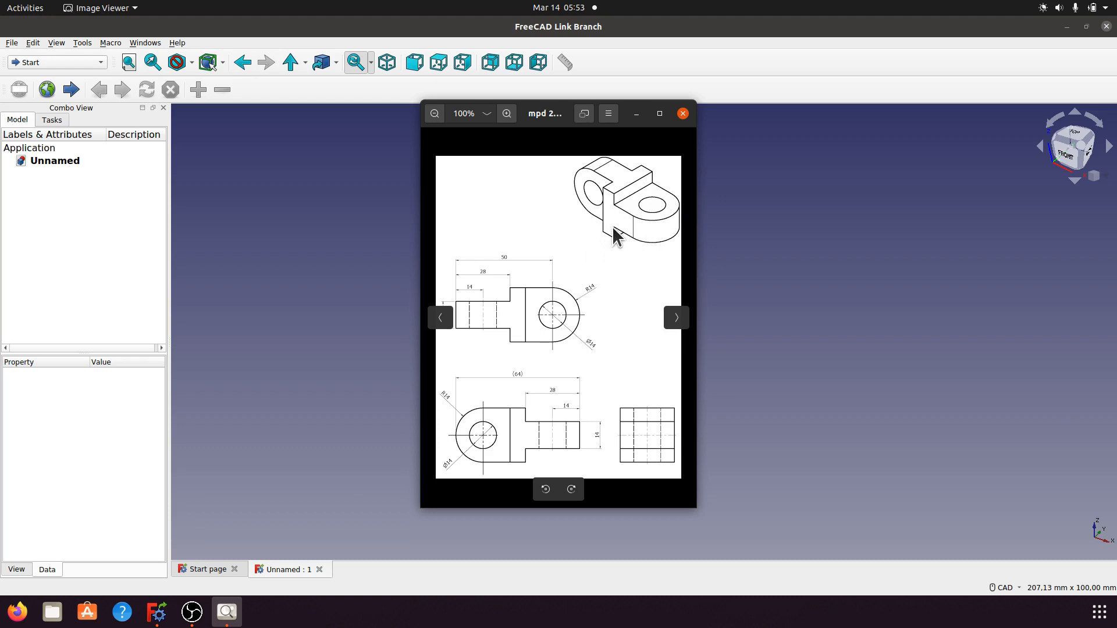
click(638, 115)
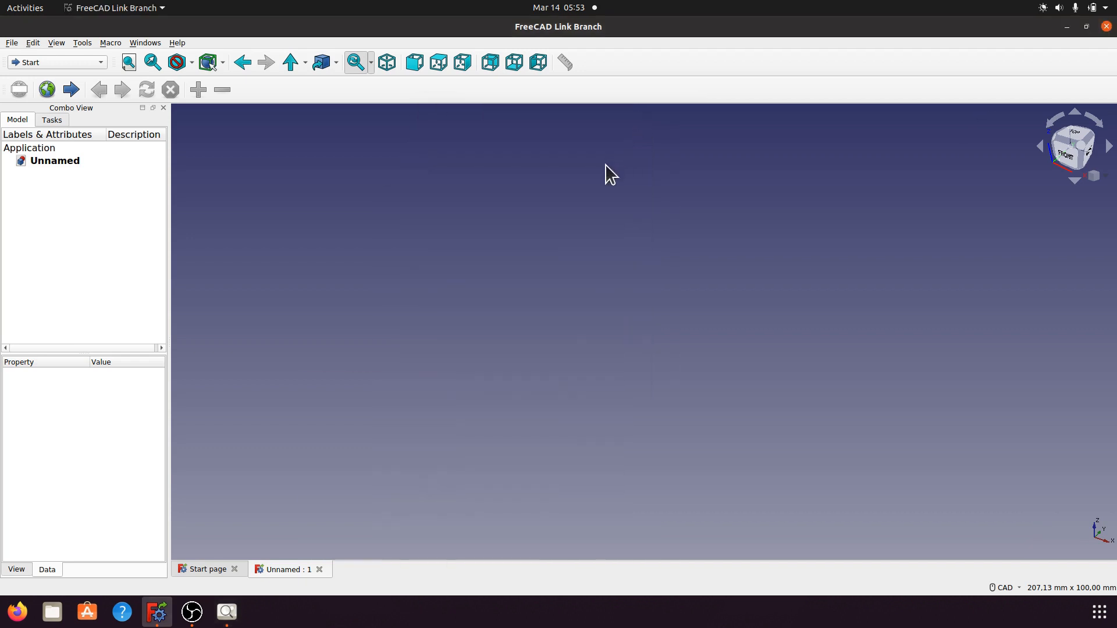
click(100, 62)
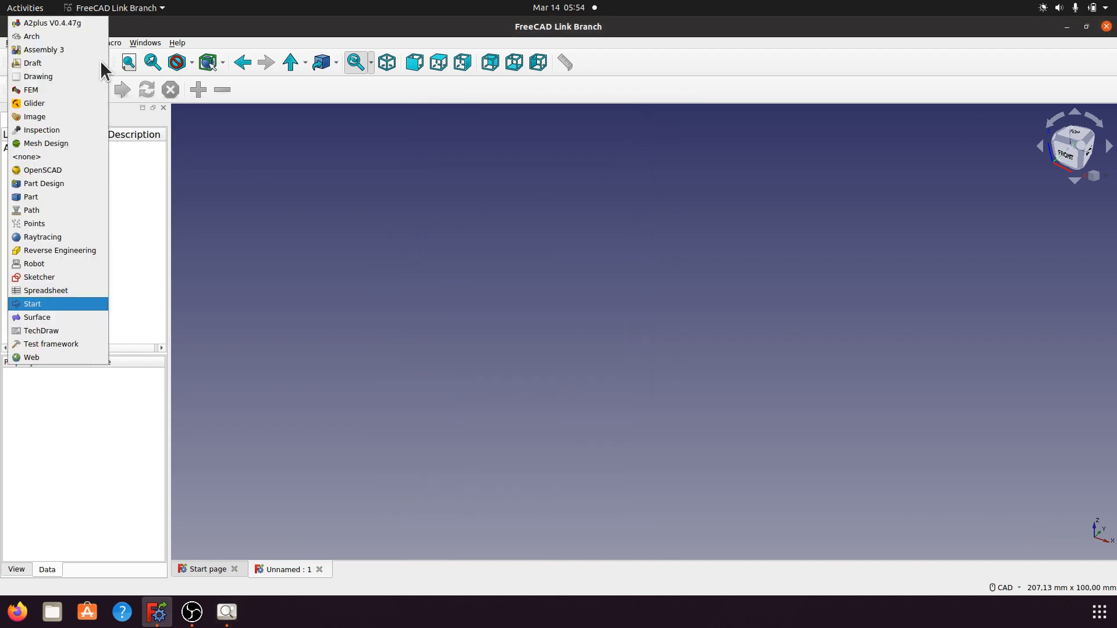
click(57, 184)
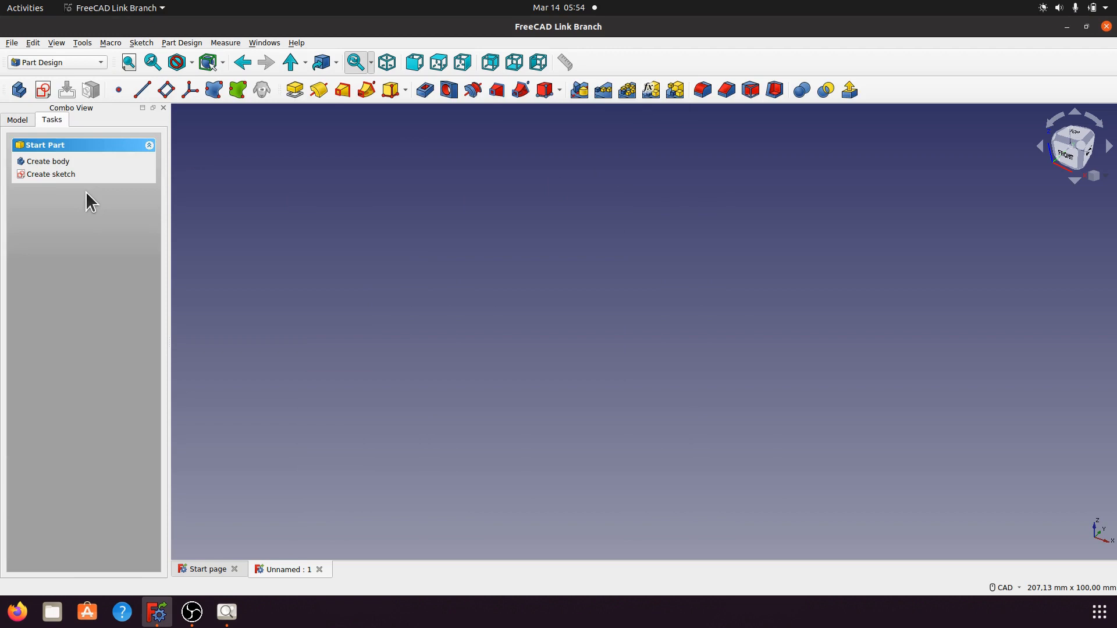
- Create a body and start a new sketch on its XZ plane
click(58, 161)
click(64, 165)
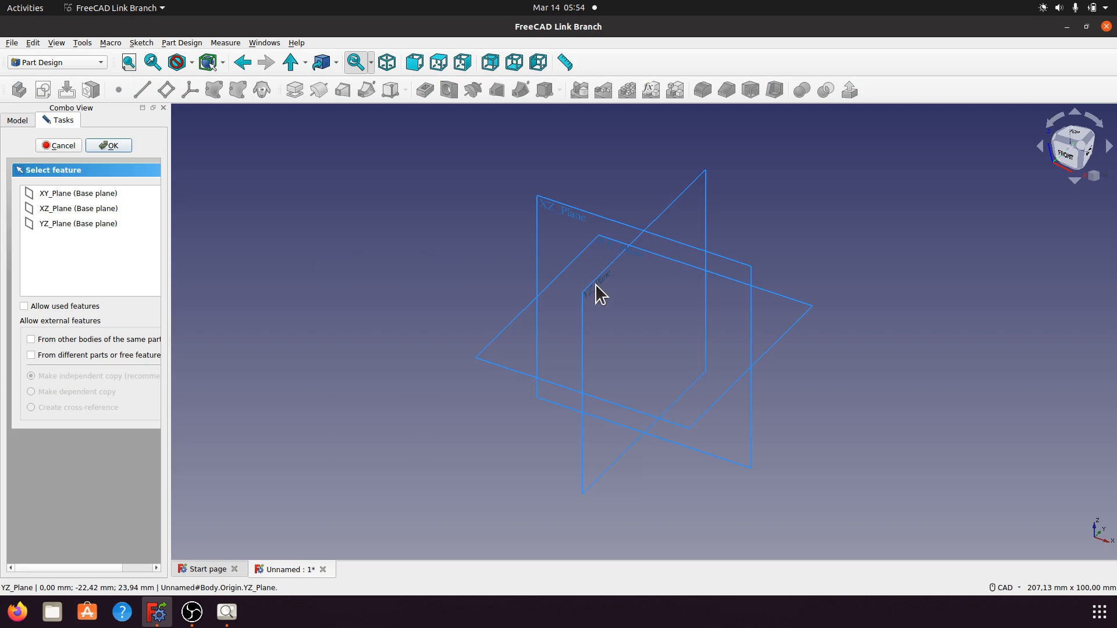
click(557, 205)
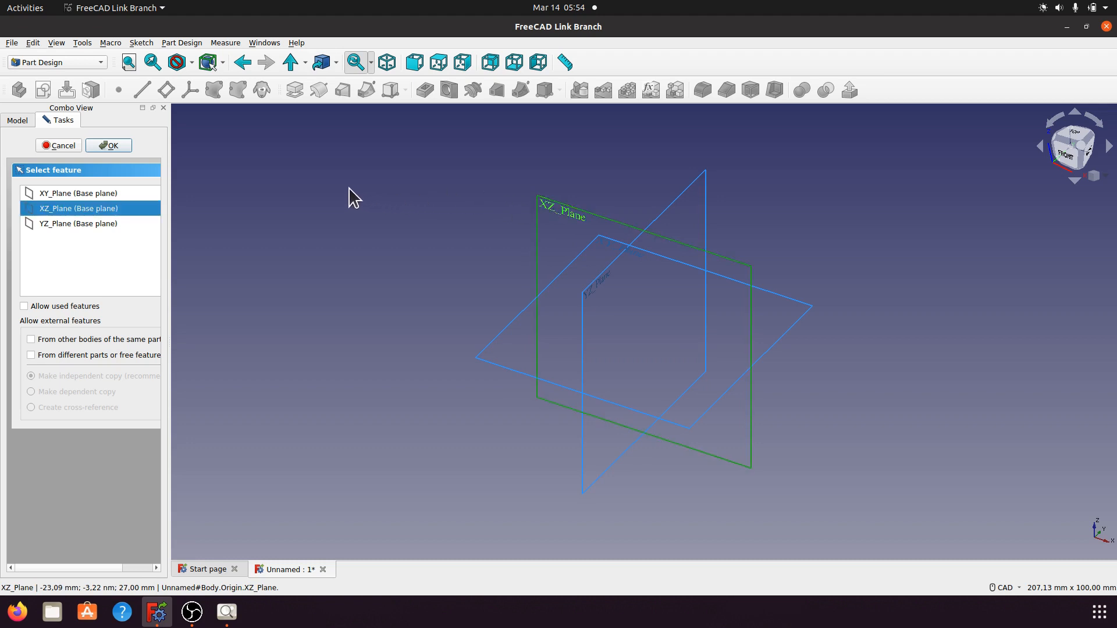
click(111, 145)
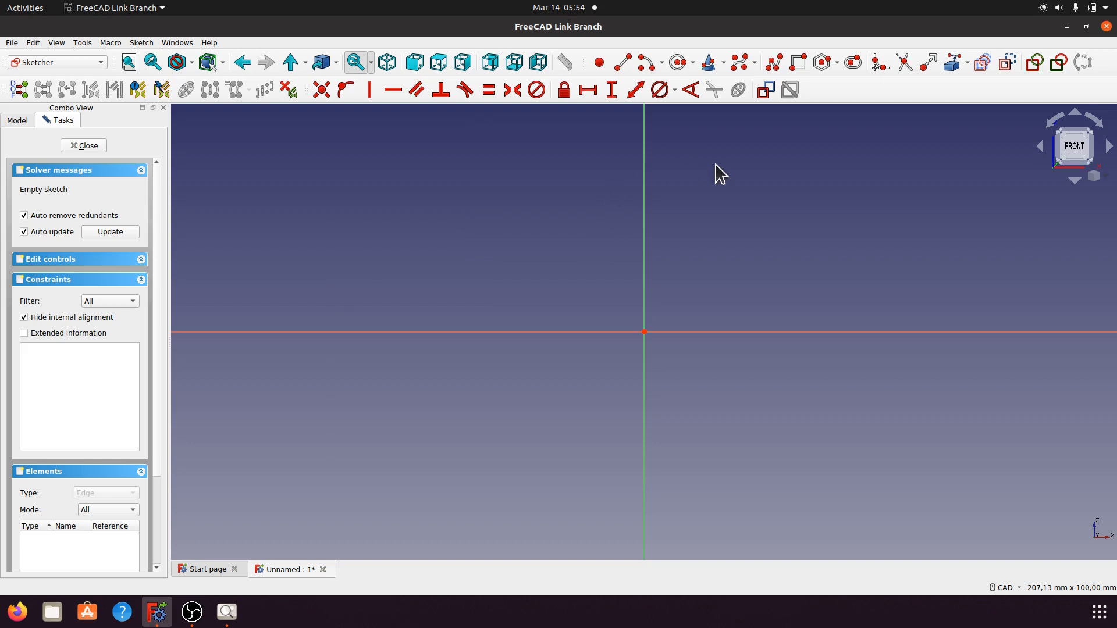
- Sketch an upright rectangle around the origin, about 16 mm wide and 72 mm tall
click(799, 62)
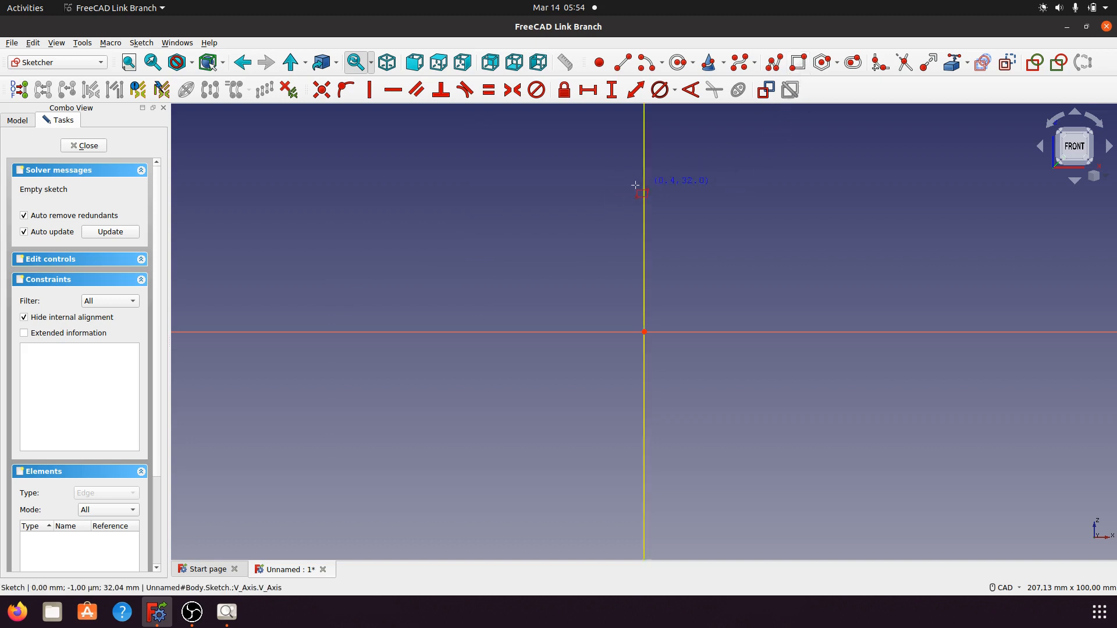
click(605, 172)
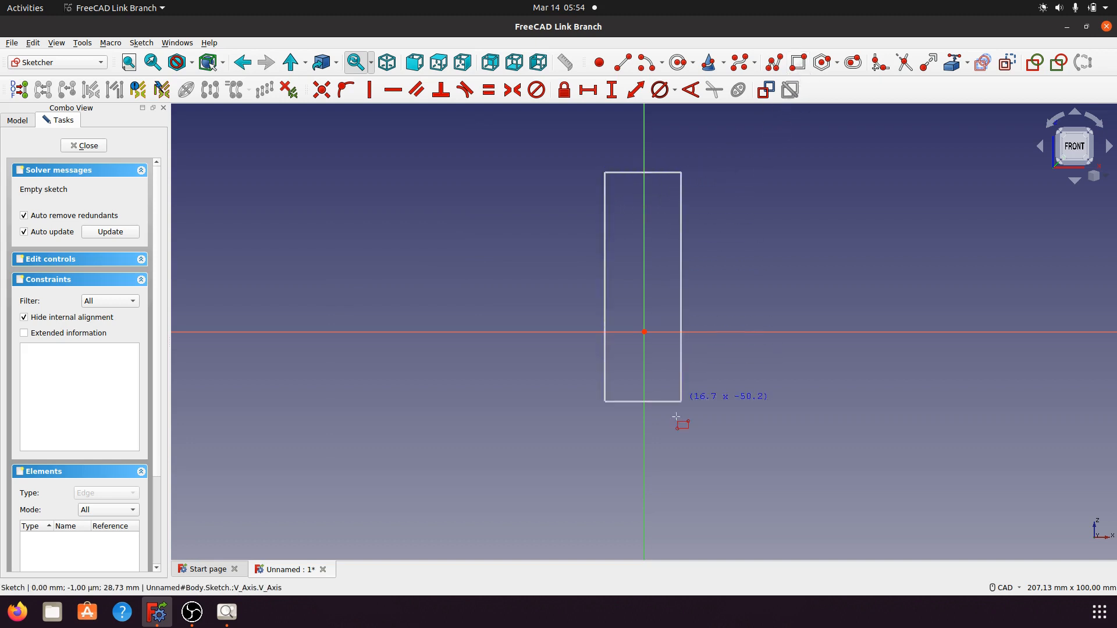
click(683, 511)
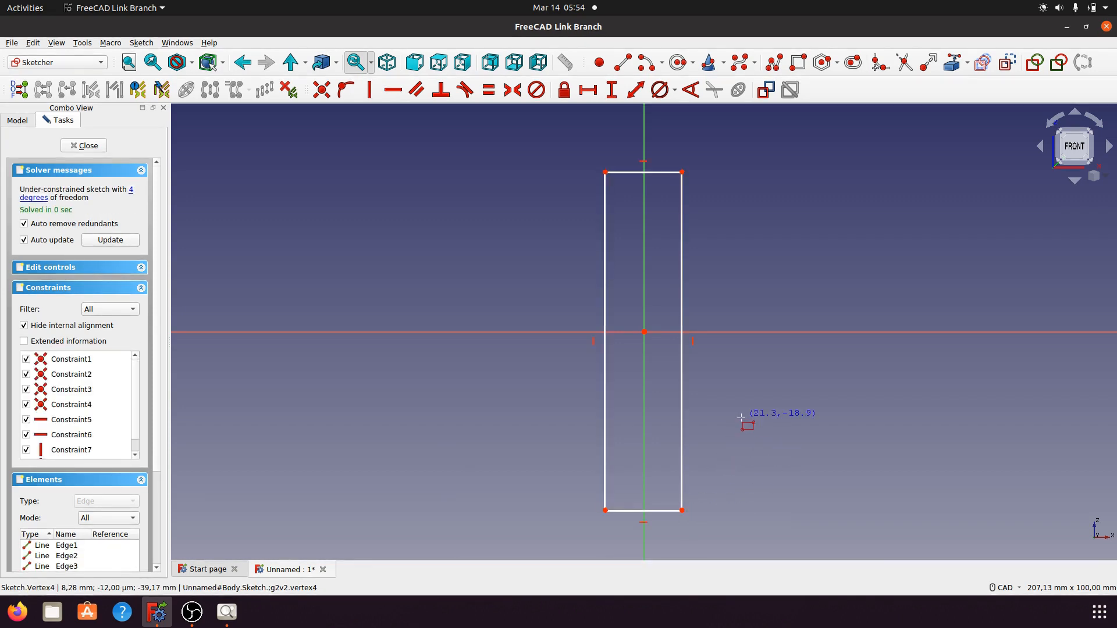
key(Escape)
- Make two diagonally opposite corners of the rectangle symmetric about the sketch origin
click(606, 172)
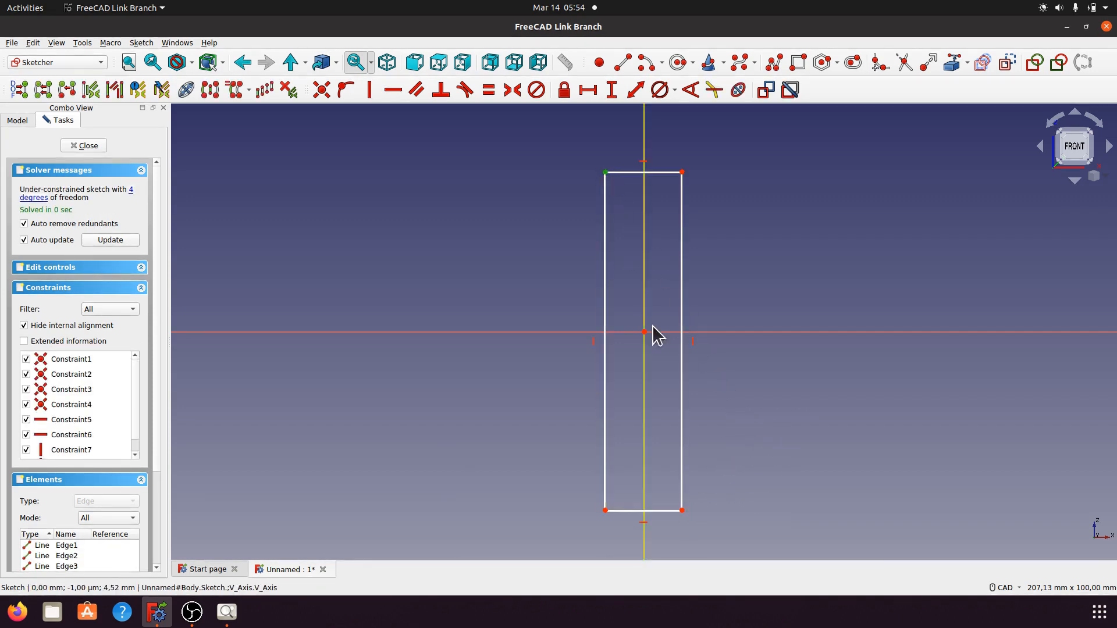
click(683, 511)
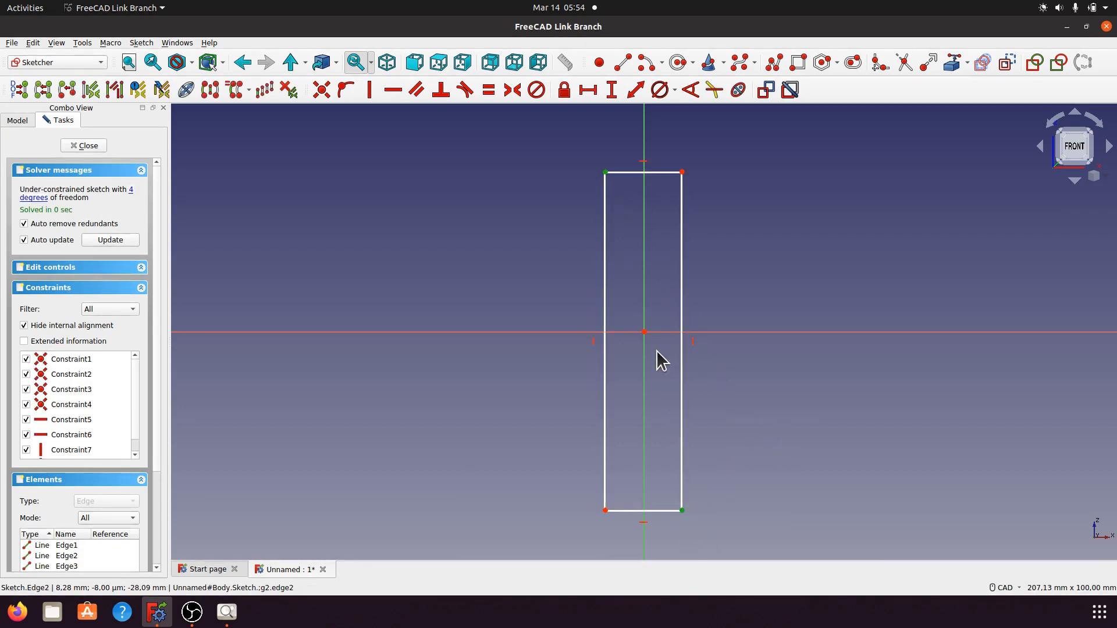
click(644, 332)
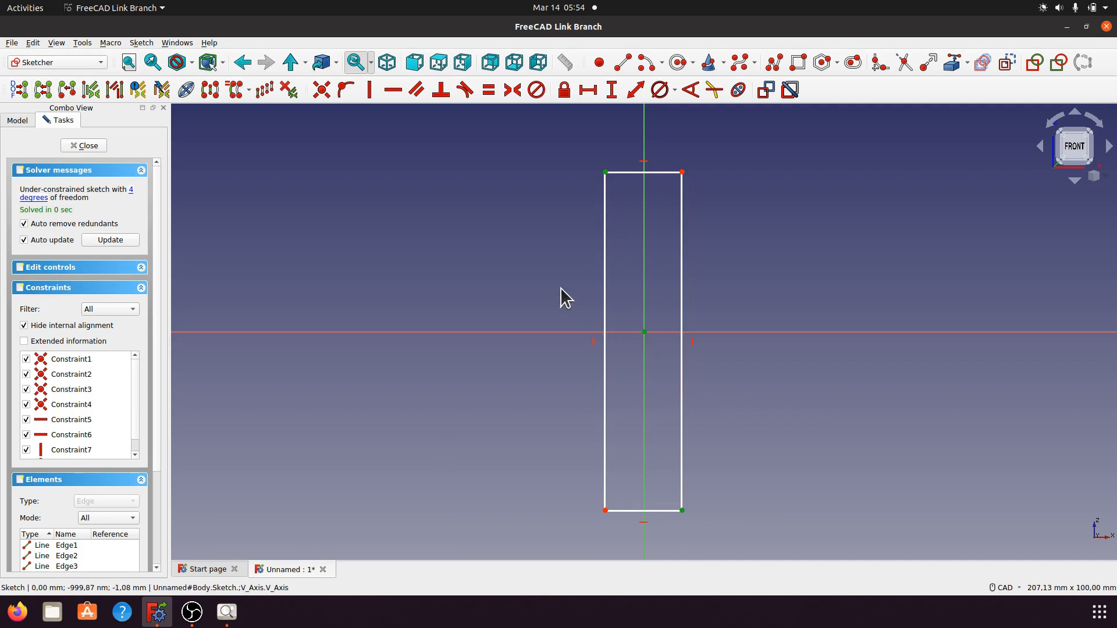
click(512, 90)
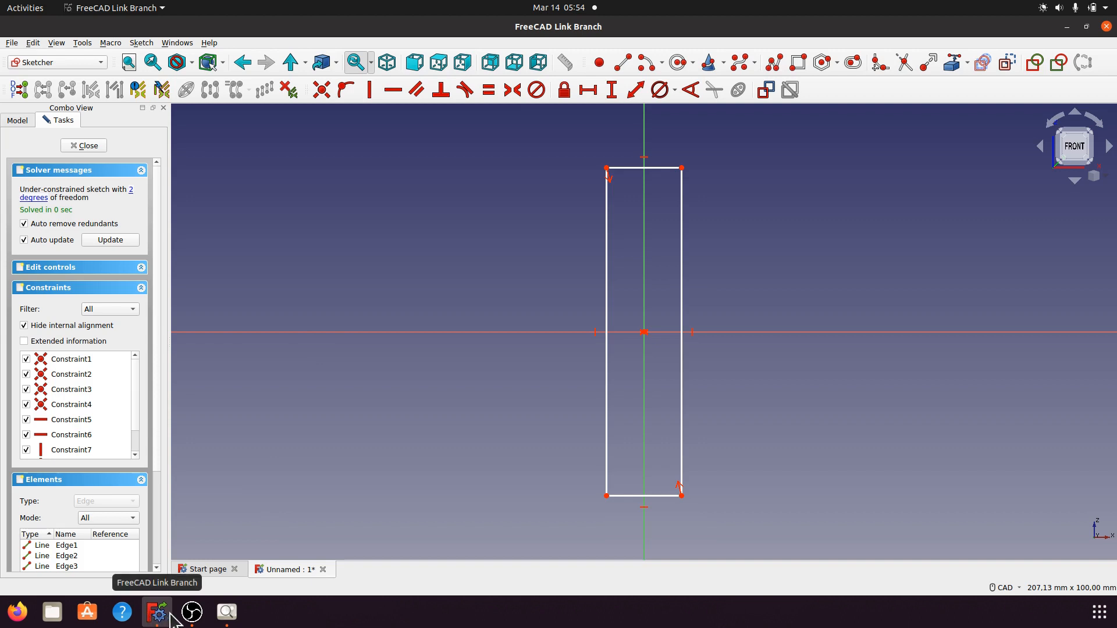
- Consult the reference drawing, constrain the rectangle's height to 28 mm and place the dimension outside the rectangle
click(227, 611)
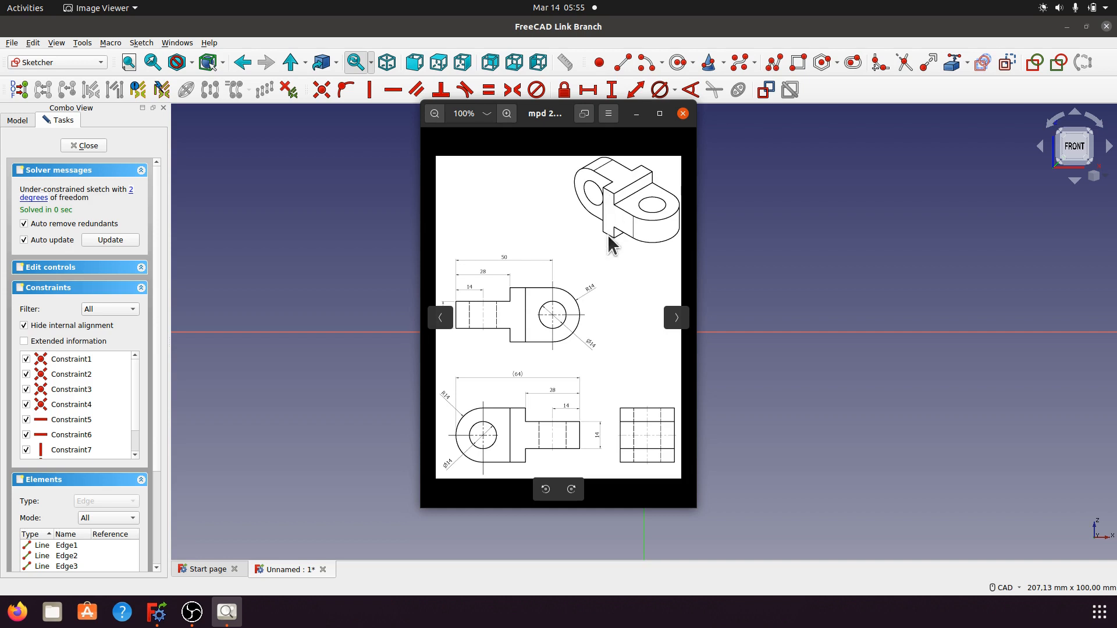
click(637, 113)
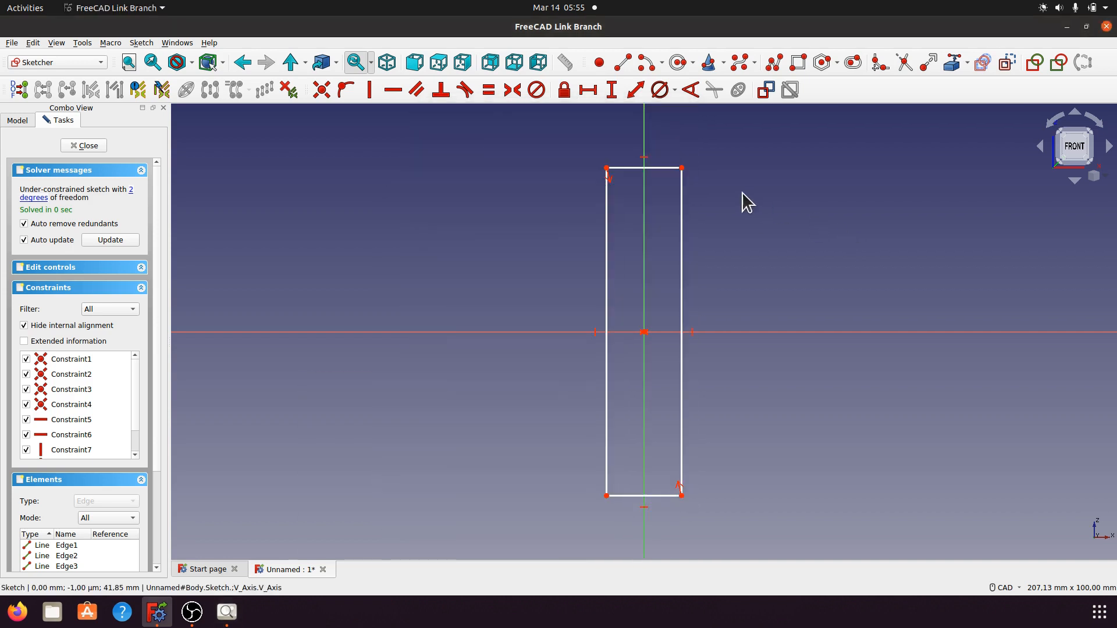
click(684, 233)
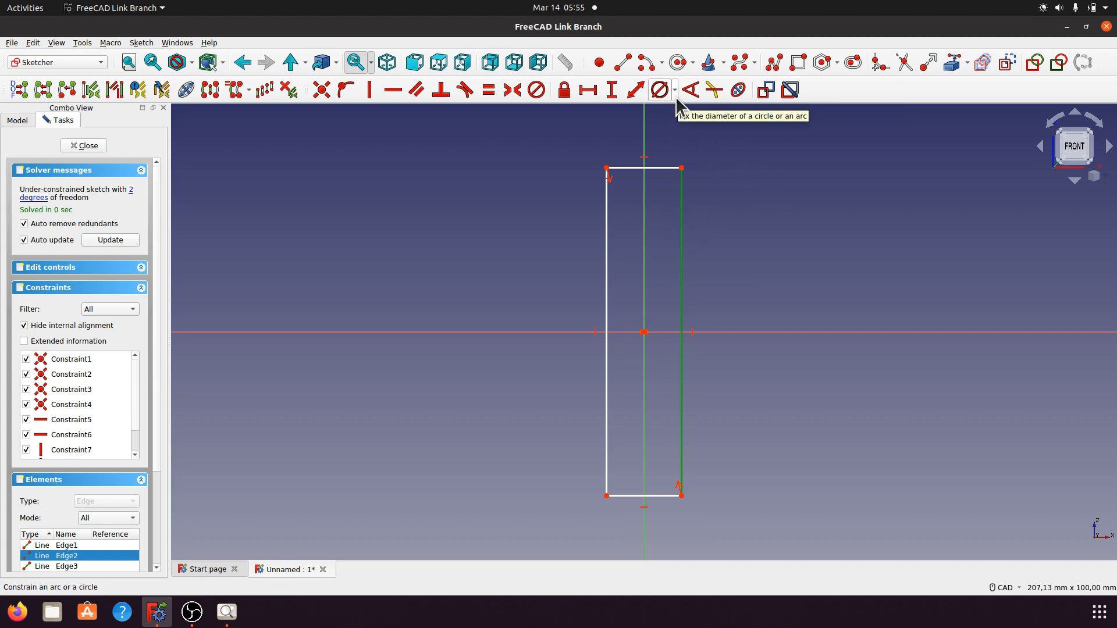
click(612, 91)
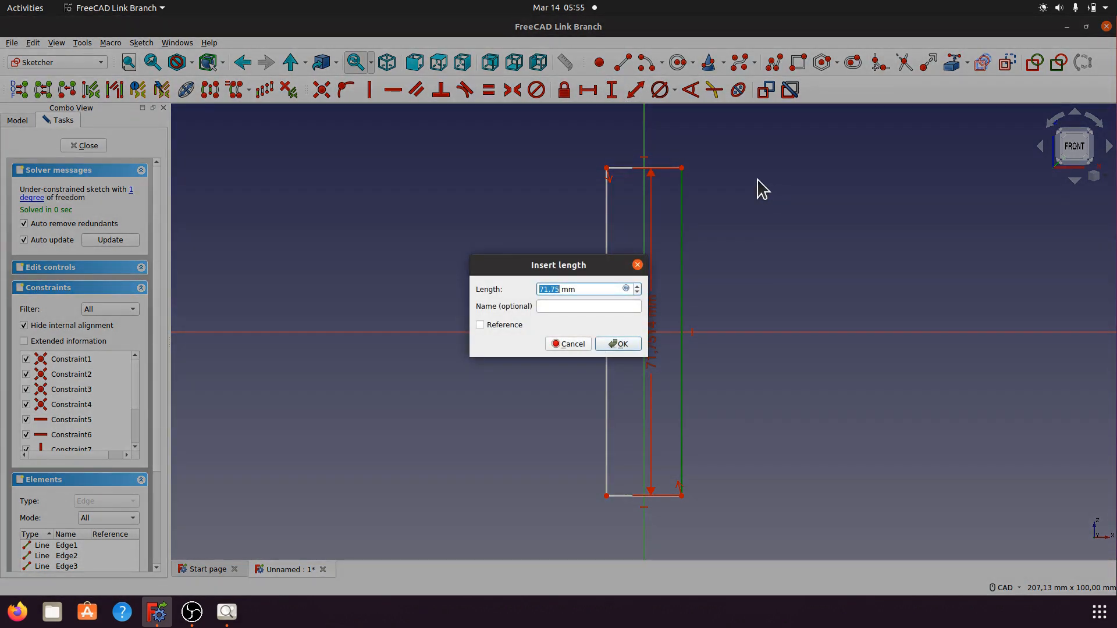
text(28)
click(620, 344)
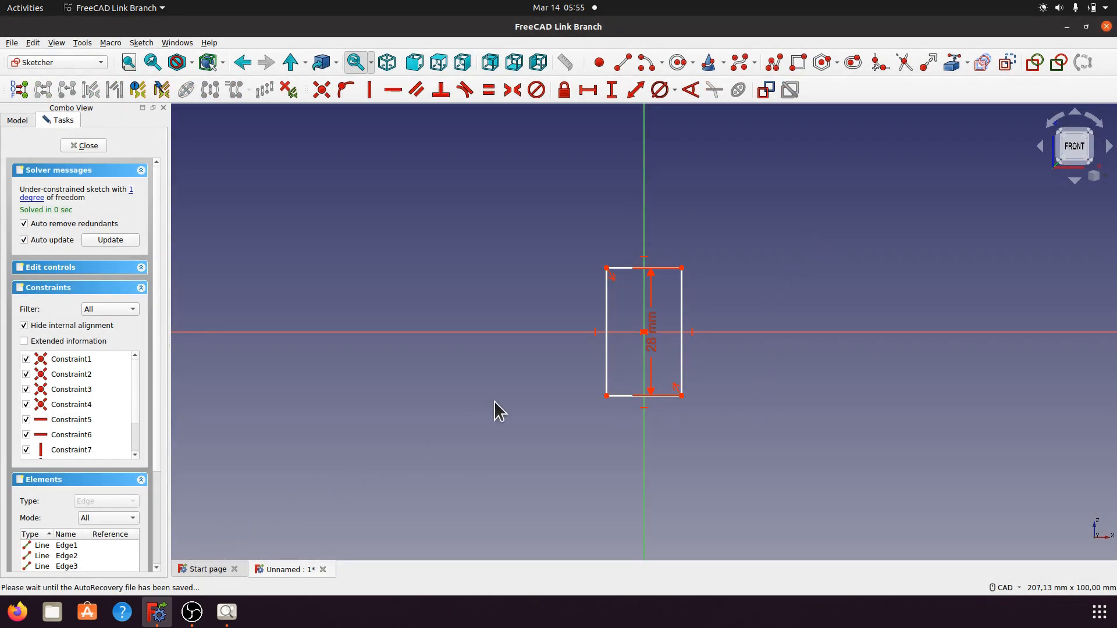
mouse_move(655, 337)
mouse_down()
mouse_move(764, 366)
mouse_move(733, 367)
mouse_up()
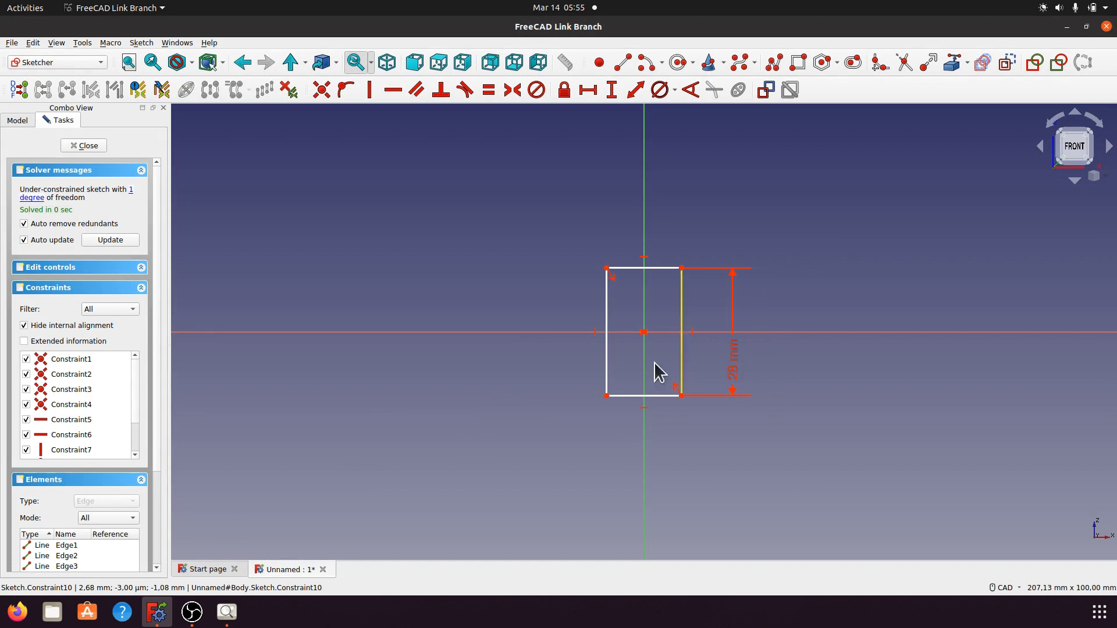
- Recheck the reference drawing, constrain the rectangle's width to 8 mm and move the dimension text clear of the profile
click(227, 611)
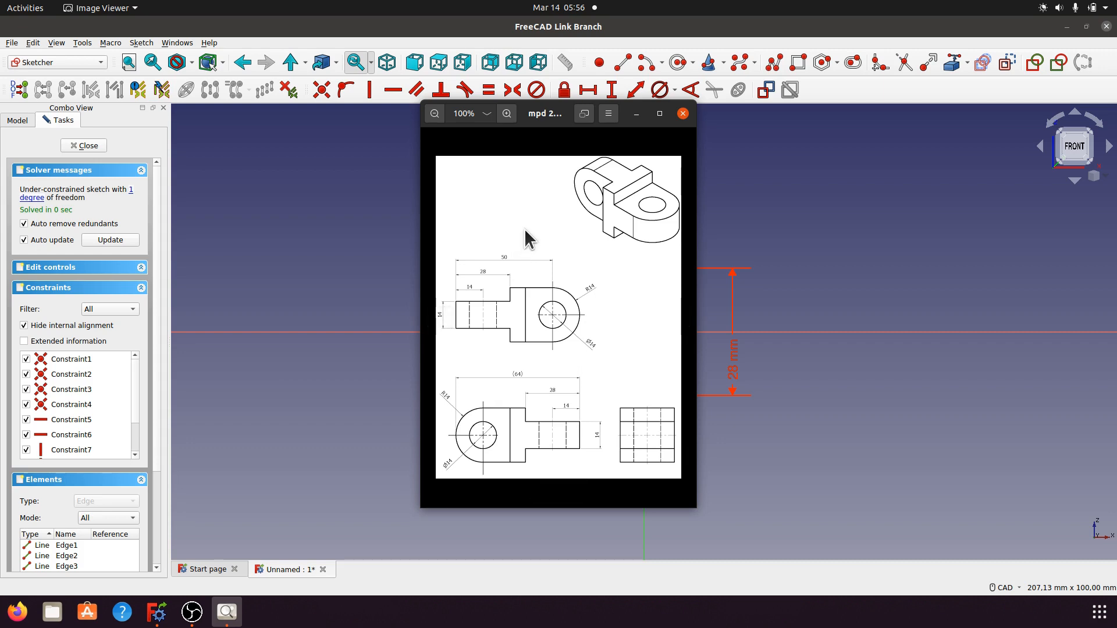
click(638, 113)
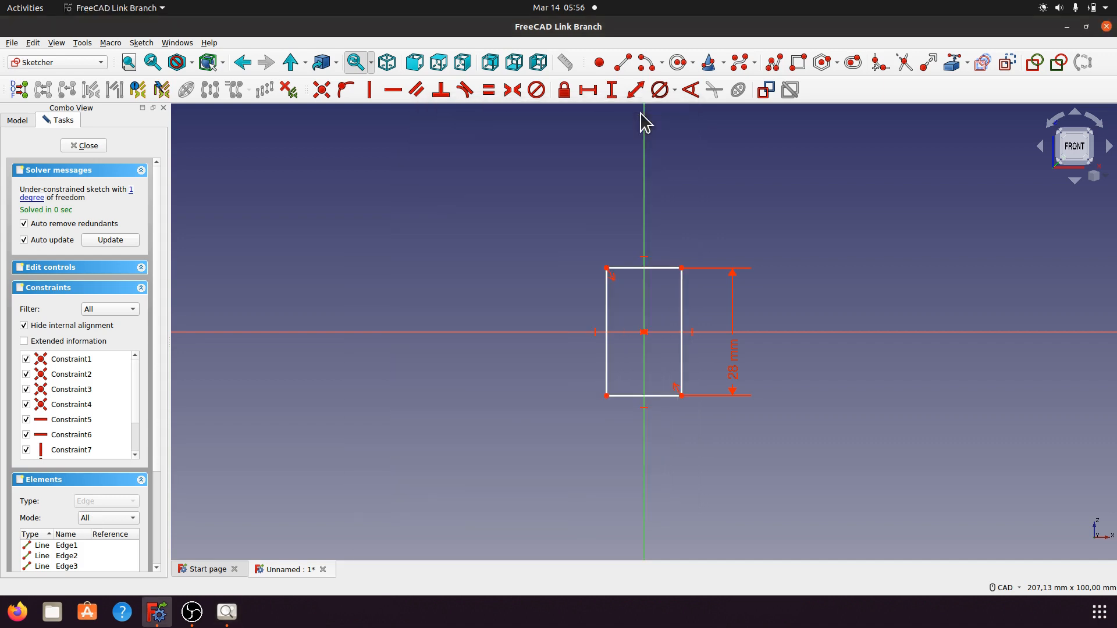
click(663, 268)
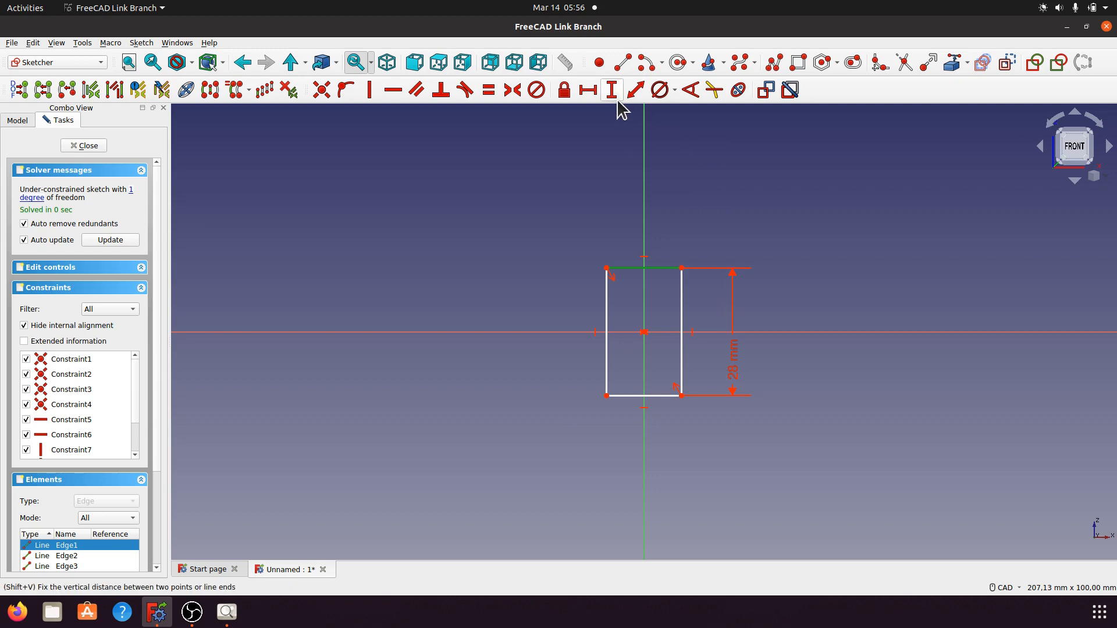
click(589, 90)
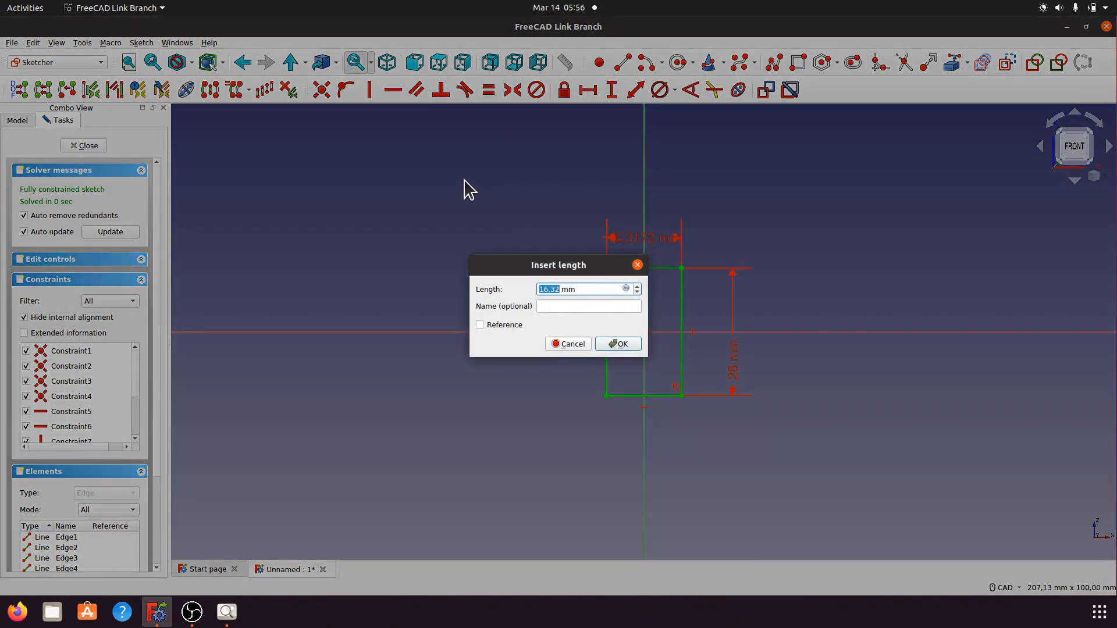
text(6)
click(631, 344)
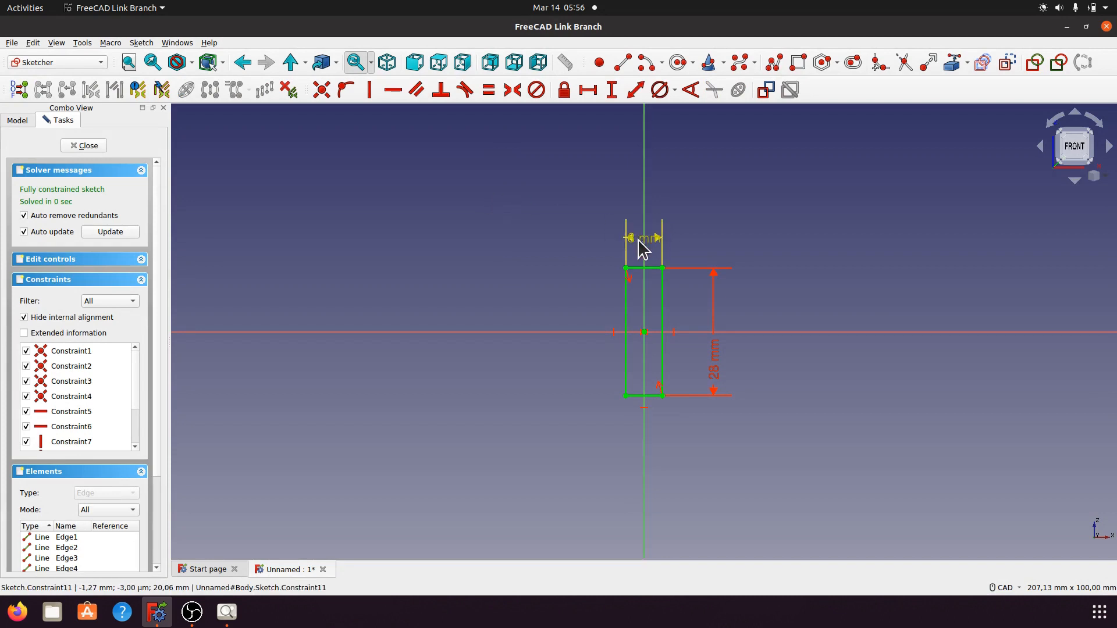
drag(642, 241, 569, 223)
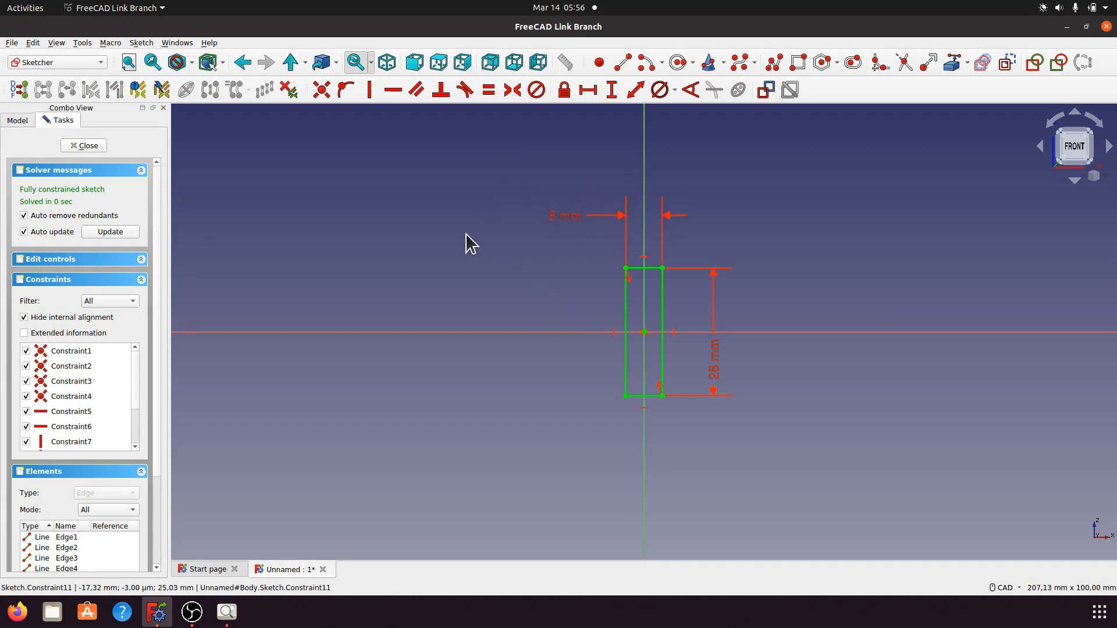
- Close the sketch and show the body's origin axes and planes
click(90, 146)
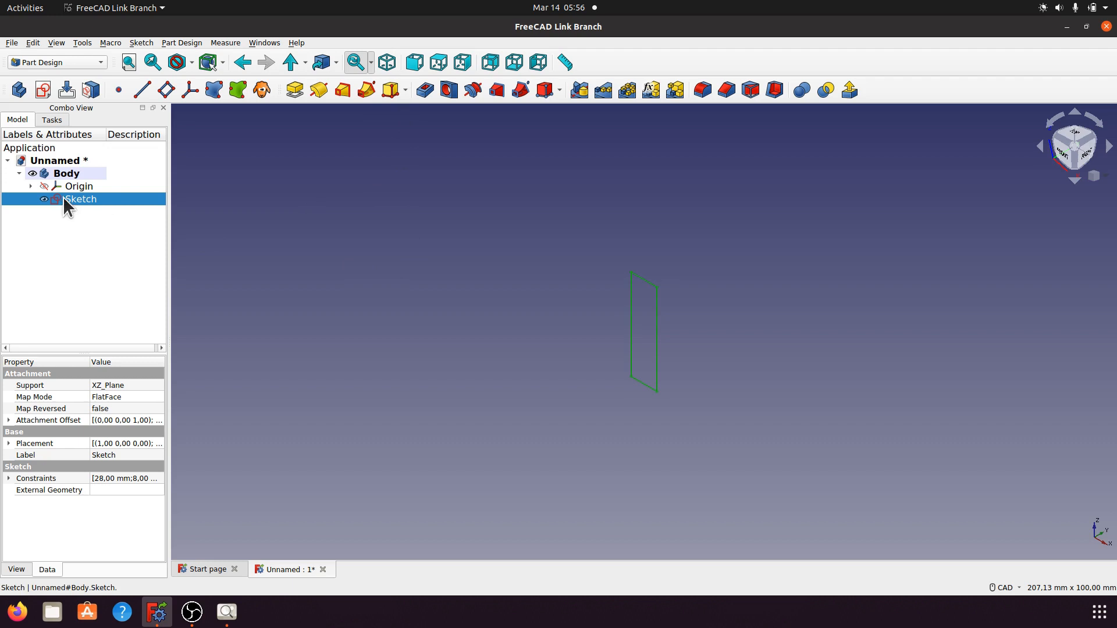
click(31, 186)
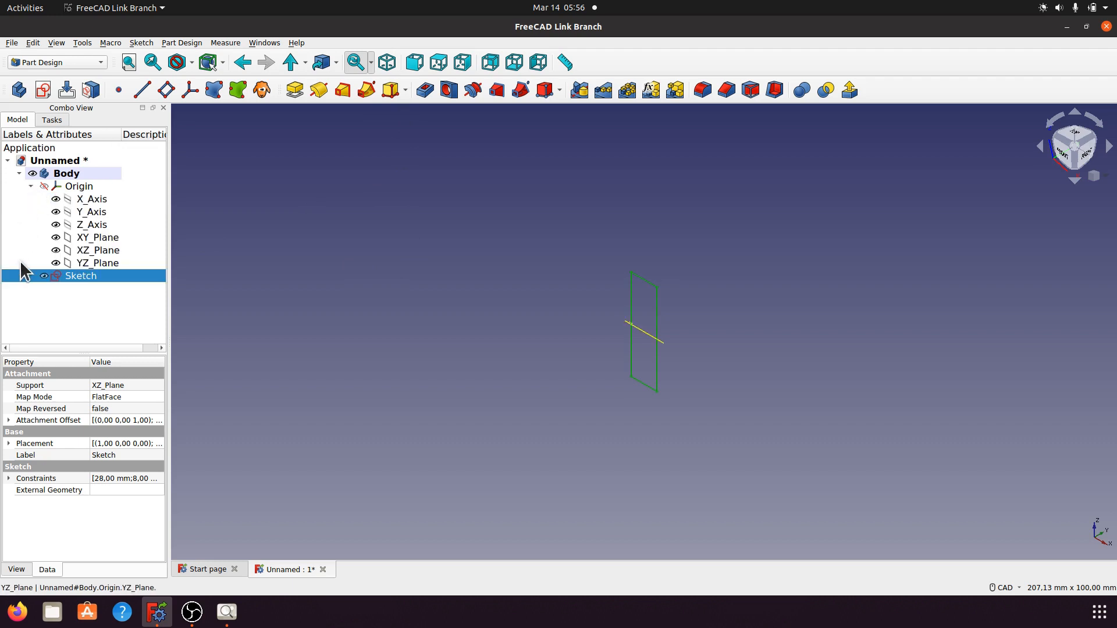
click(79, 187)
key(space)
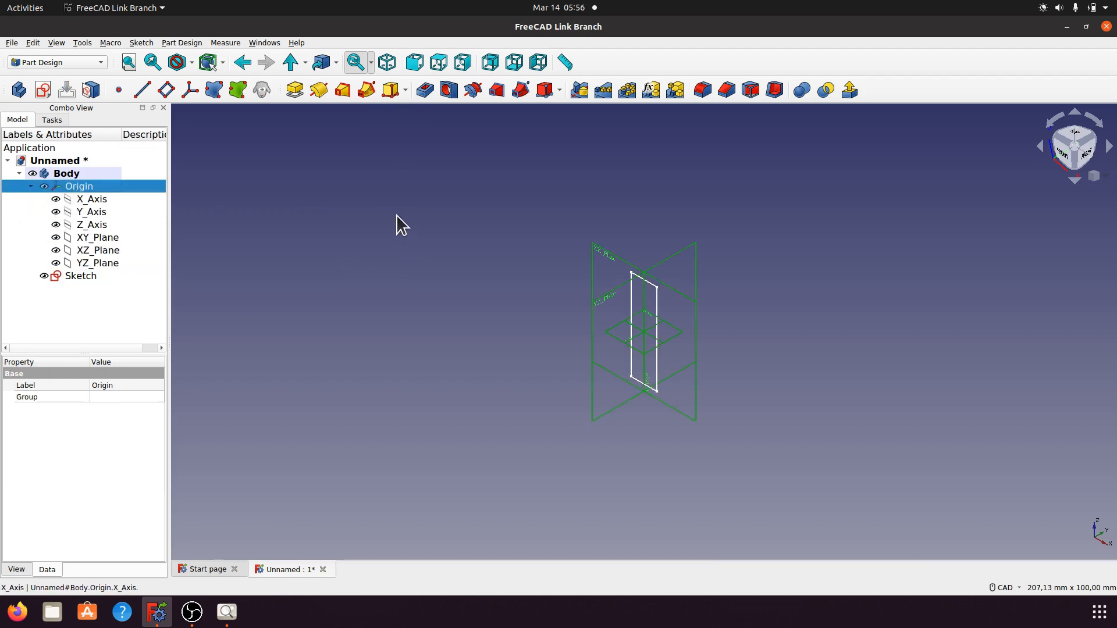
middle_drag(434, 339, 422, 300)
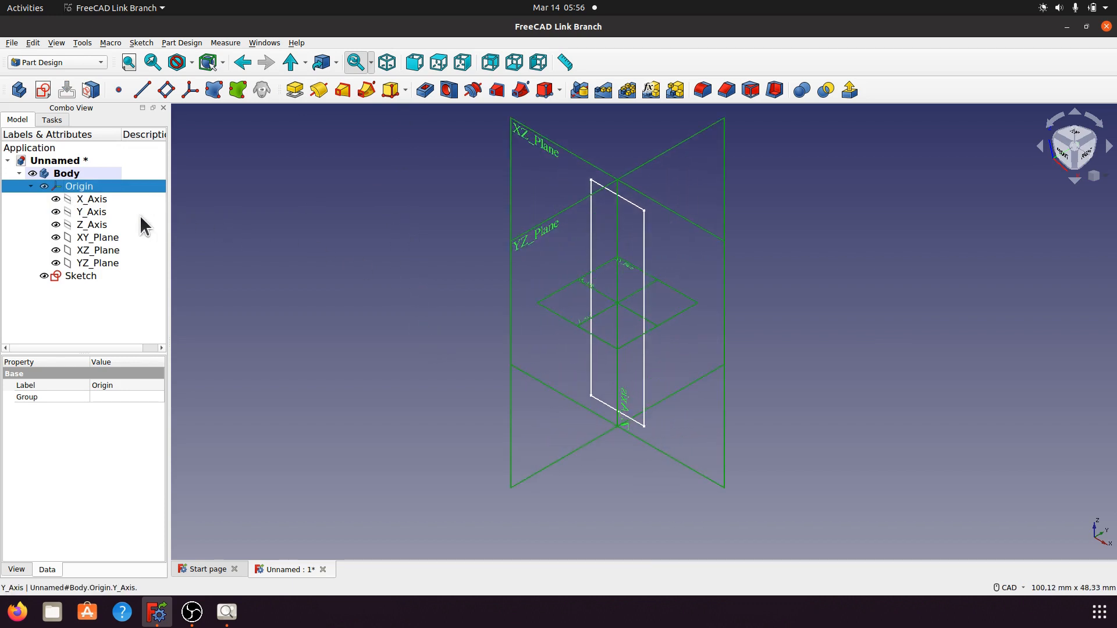
- Hide the XY and XZ planes of the origin, leaving the YZ plane shown
click(109, 239)
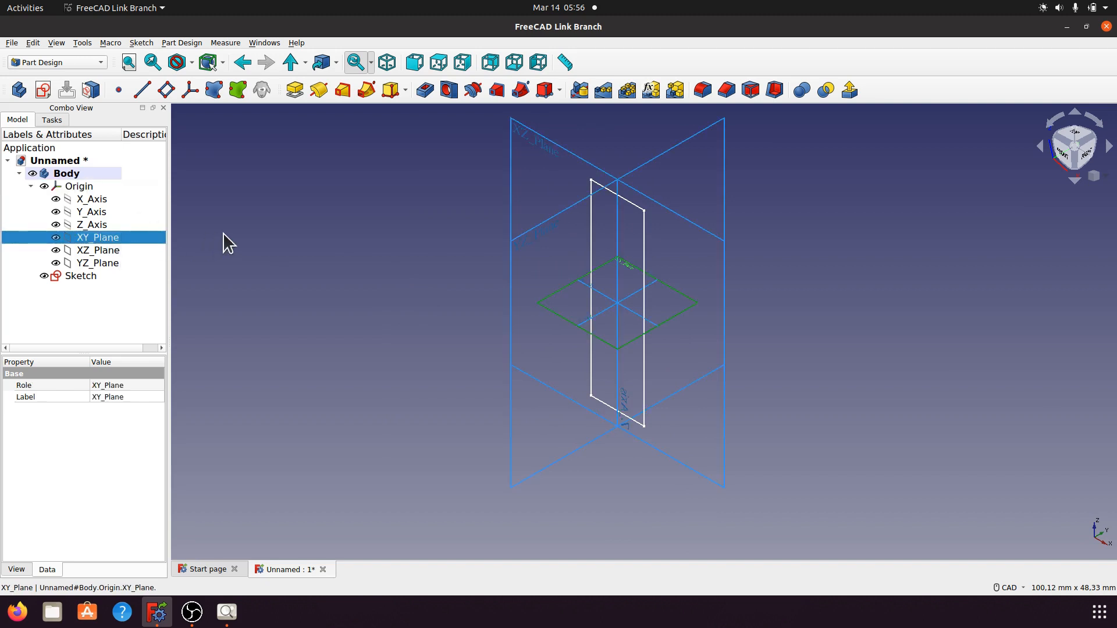
key(space)
click(106, 251)
key(space)
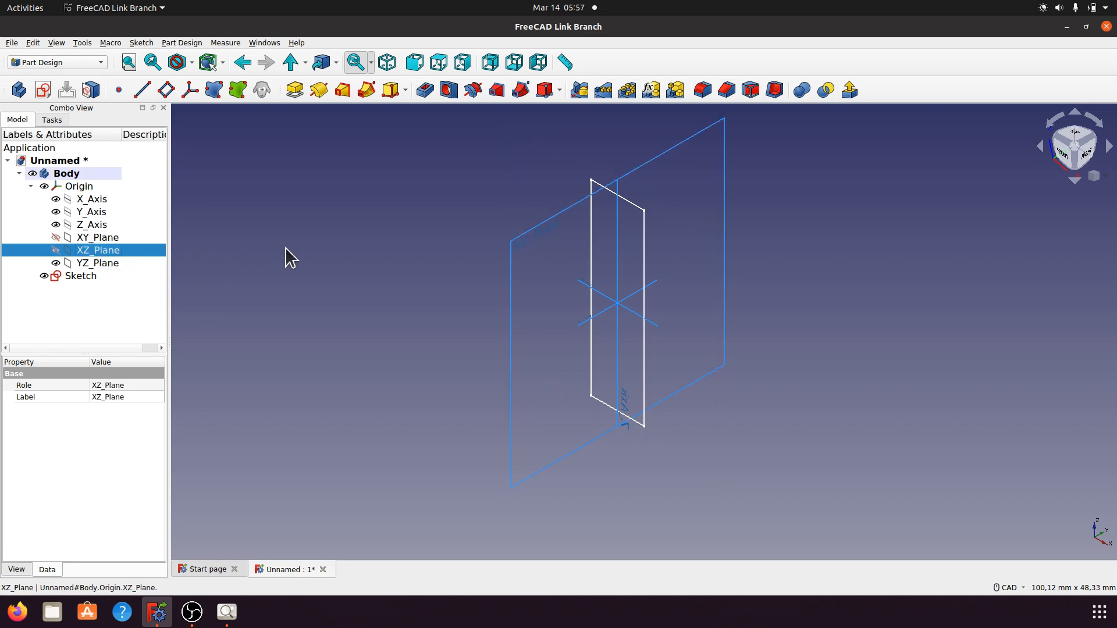
click(917, 331)
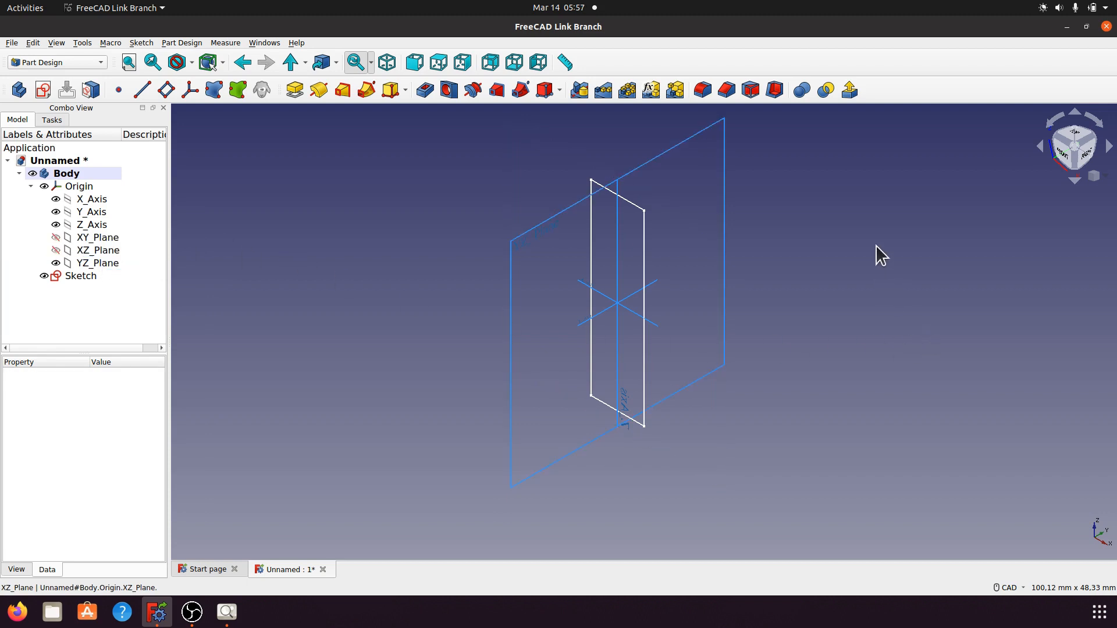
- Pad the rectangle symmetrically to its sketch plane with a length of 28 mm, checking the reference drawing for the depth
click(294, 90)
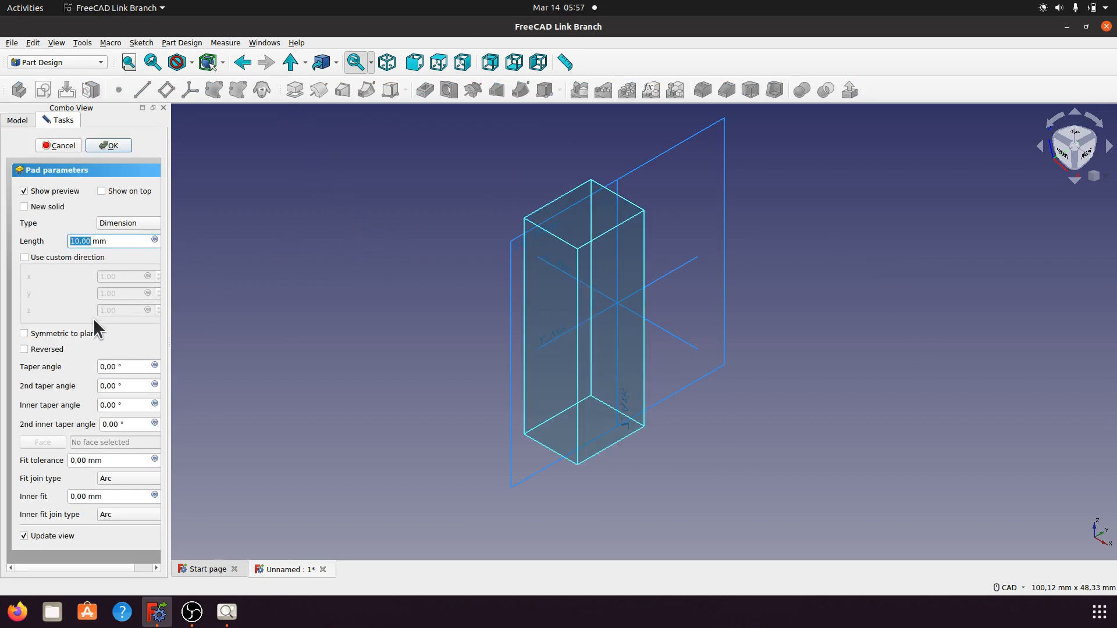
drag(170, 340, 250, 340)
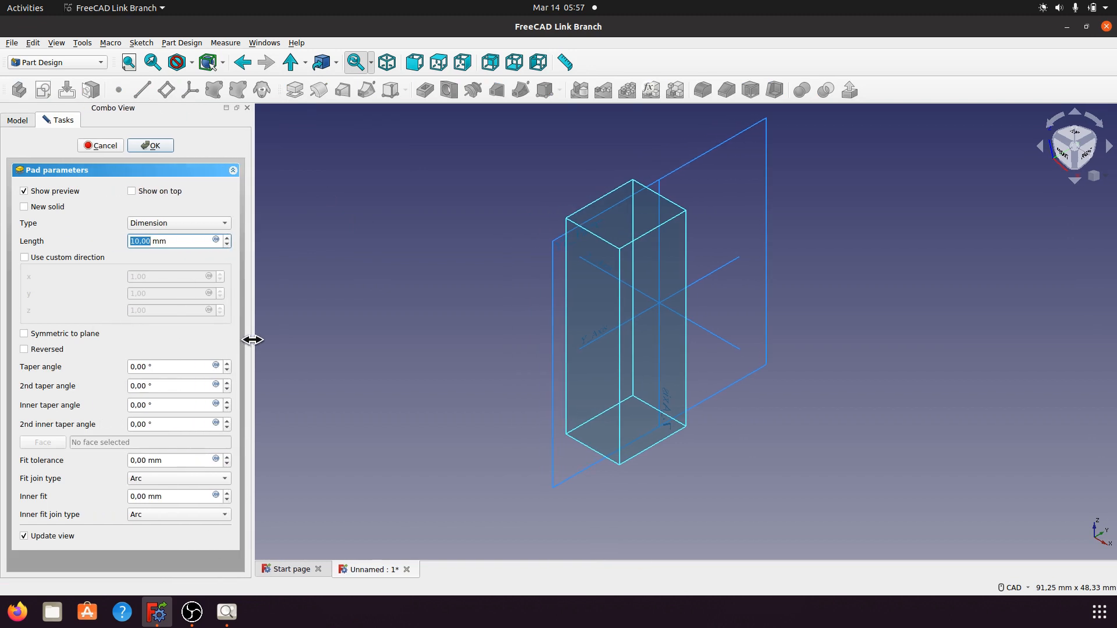
click(32, 334)
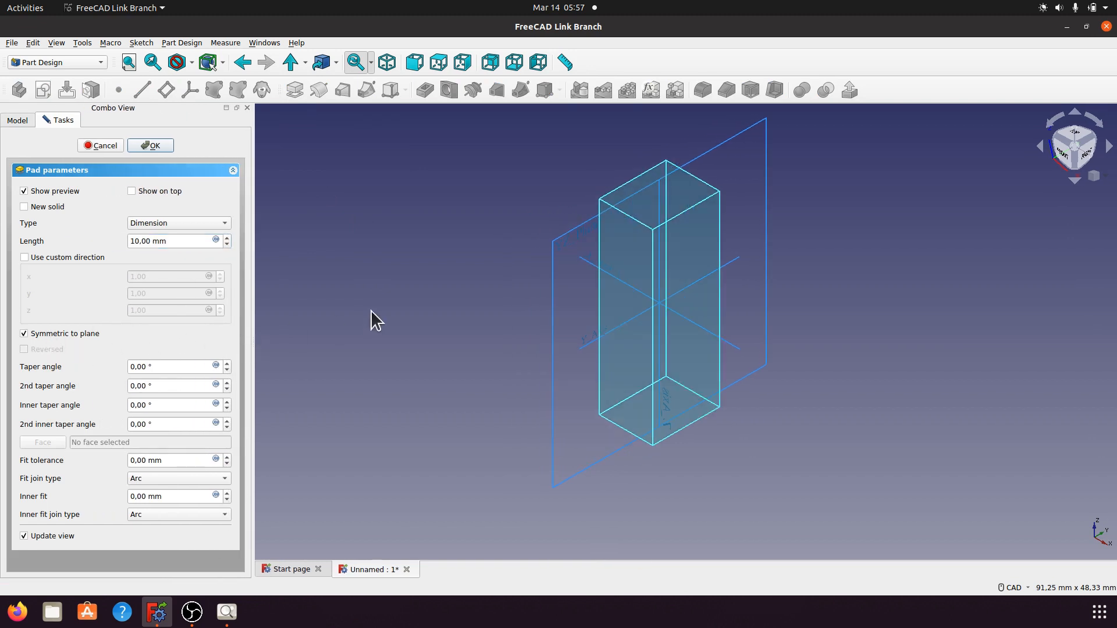
click(227, 612)
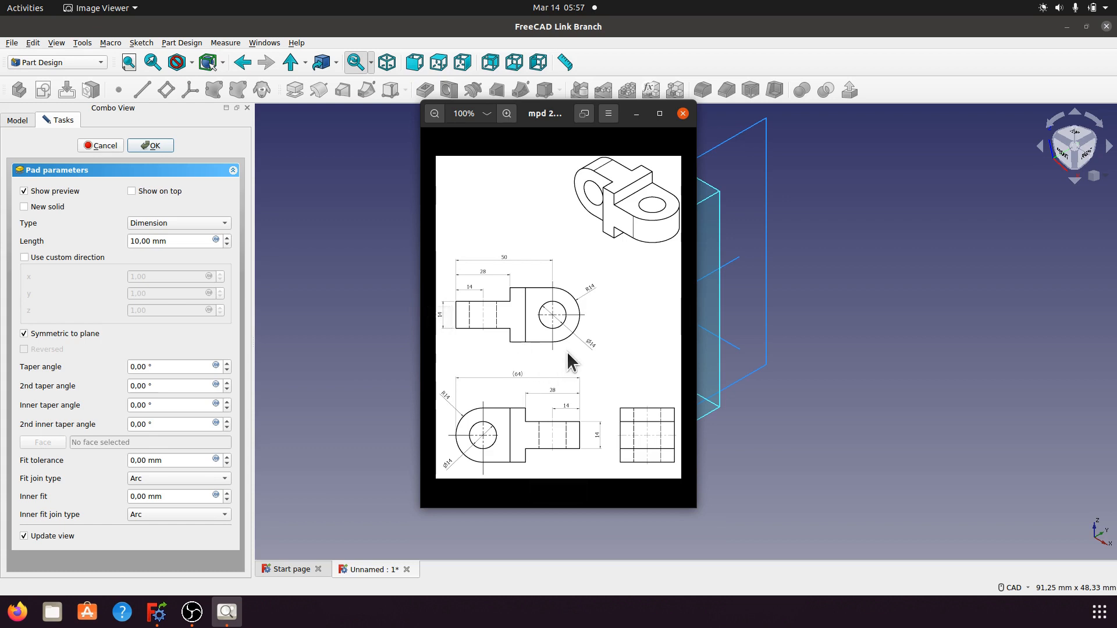
click(637, 114)
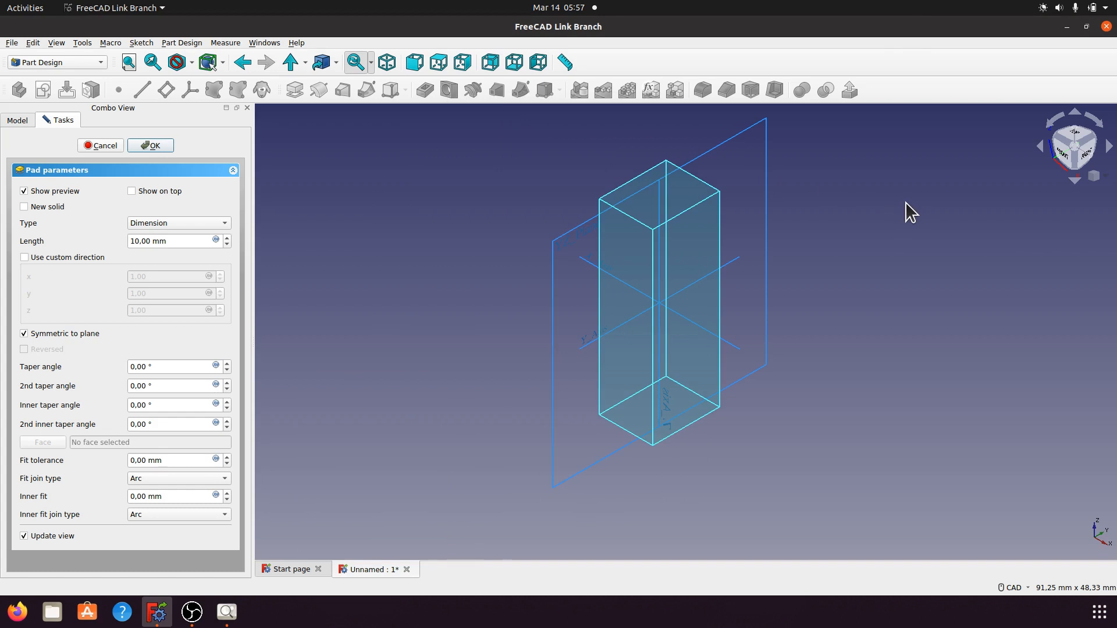
triple_click(176, 241)
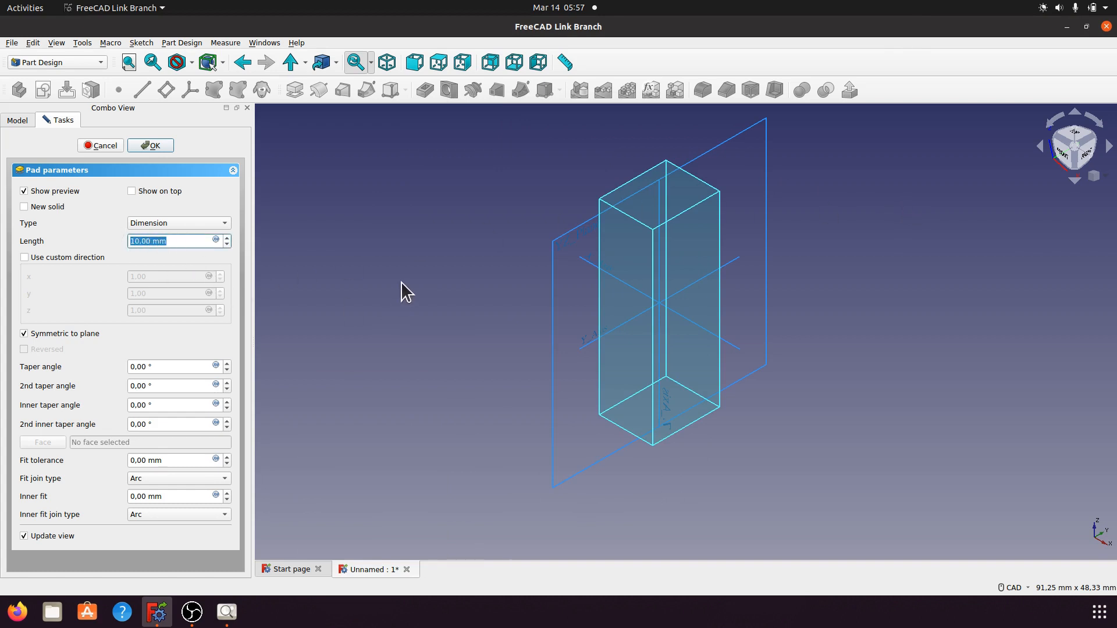
text(28)
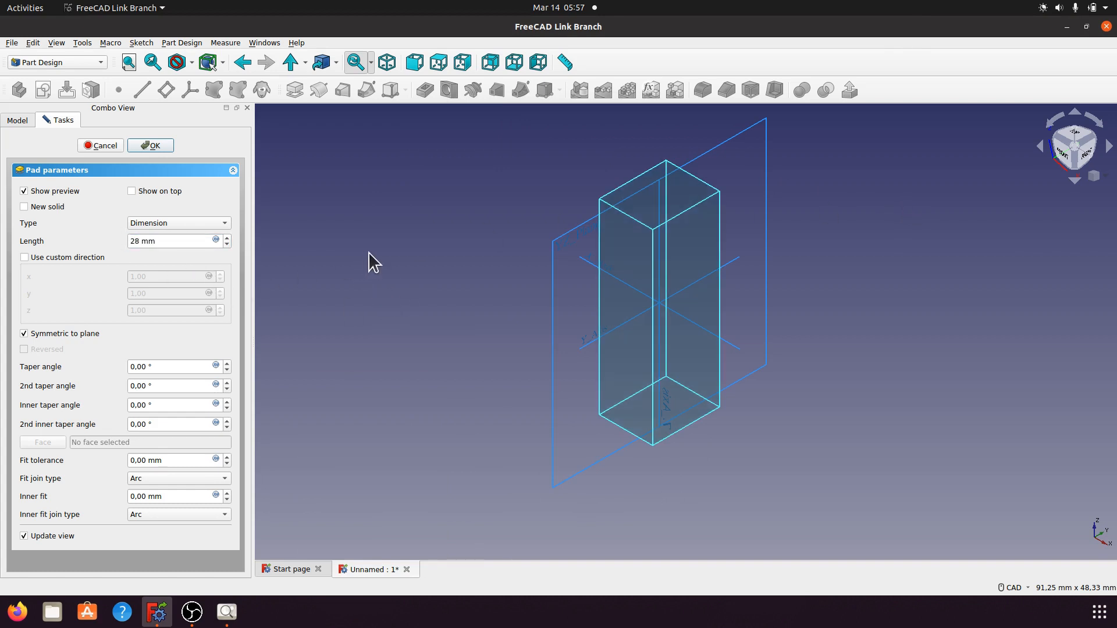
click(150, 146)
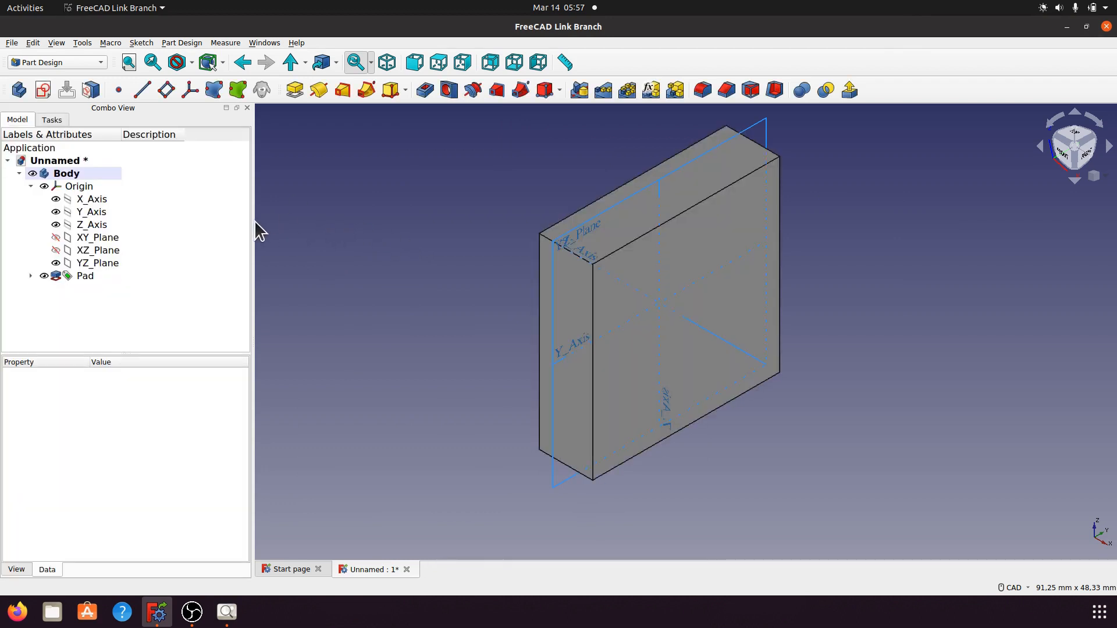
drag(253, 221, 166, 220)
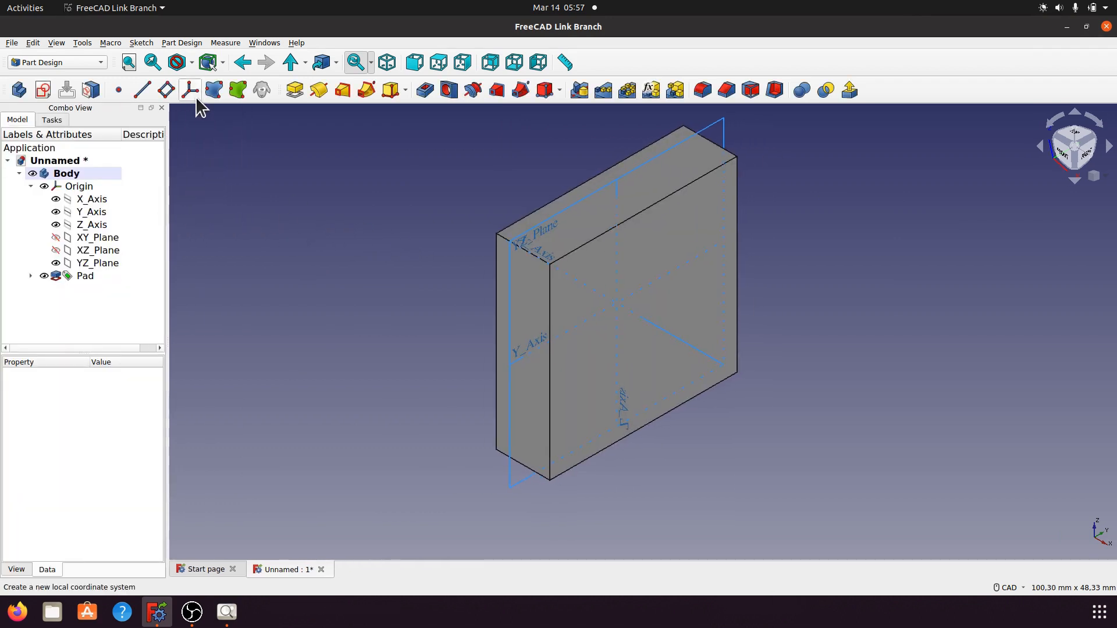
- Set the draw style to Shadow and redirect the scene light with its manipulator to brighten the block's top face
click(192, 63)
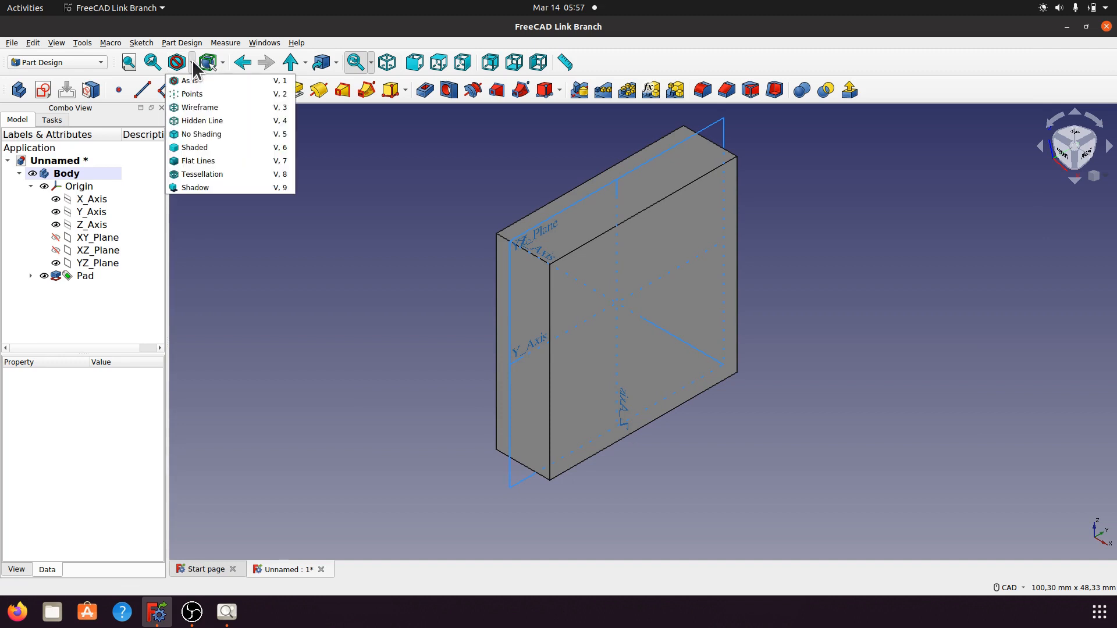
click(200, 189)
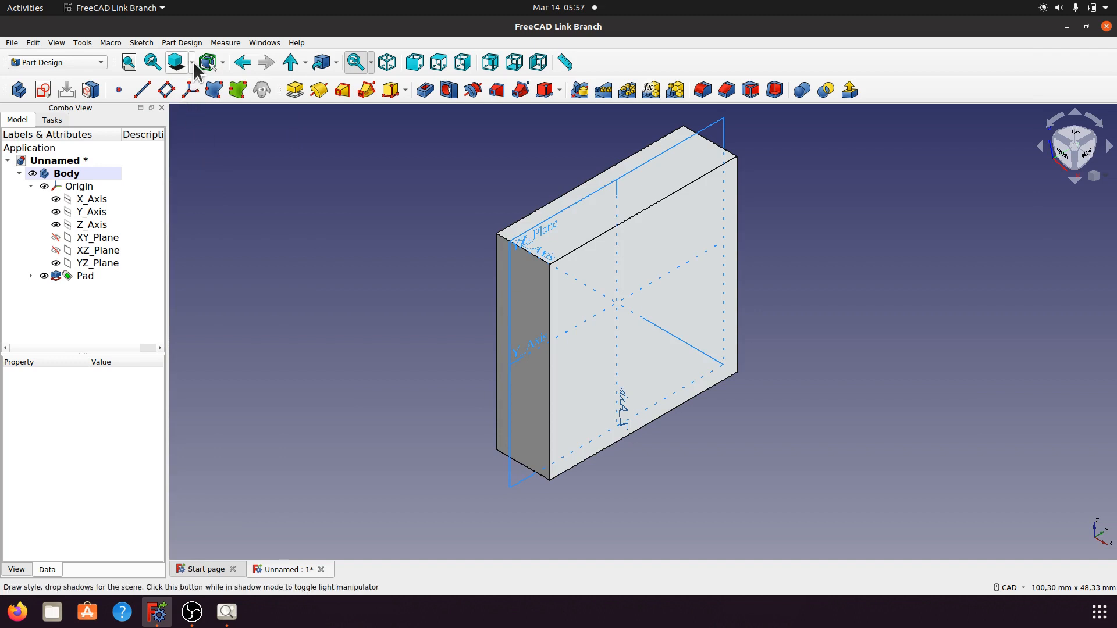
click(191, 63)
click(199, 186)
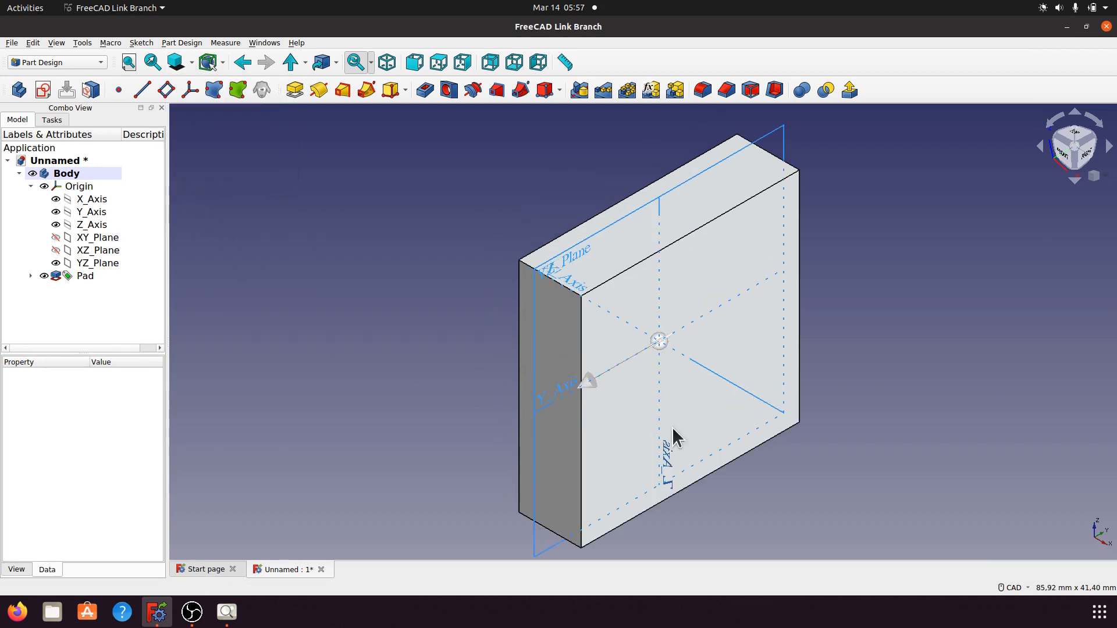
mouse_move(587, 384)
mouse_down()
mouse_move(659, 404)
mouse_move(692, 391)
mouse_move(675, 382)
mouse_move(676, 395)
mouse_move(655, 380)
mouse_up()
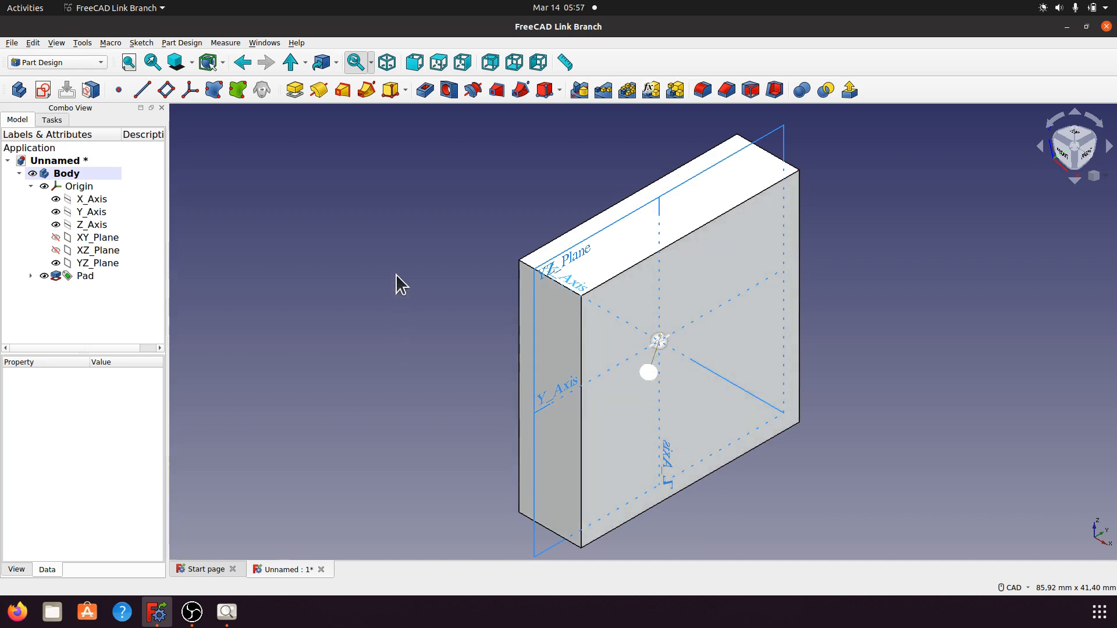
click(191, 63)
click(210, 188)
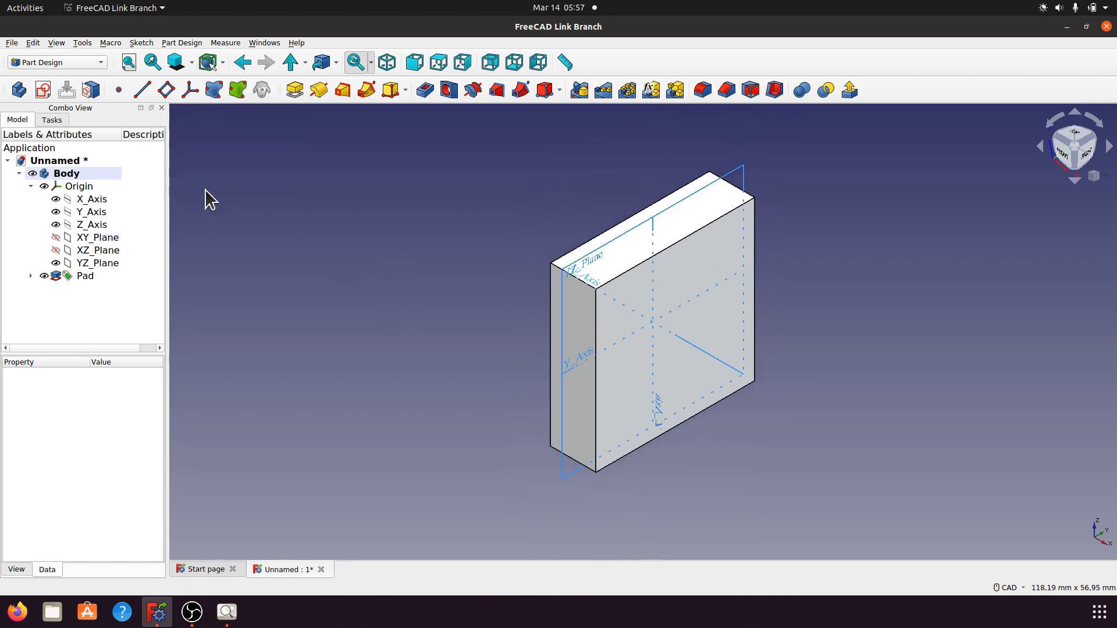
- Set the body's material to Emerald and its shape color to orange in the appearance settings
right_click(86, 173)
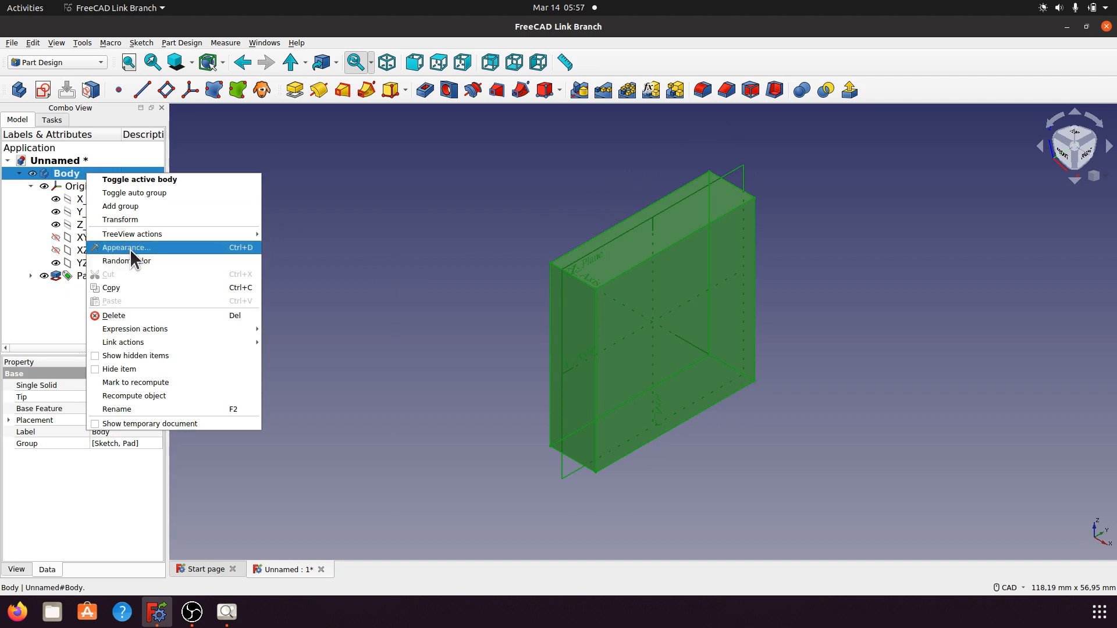
click(131, 249)
click(122, 229)
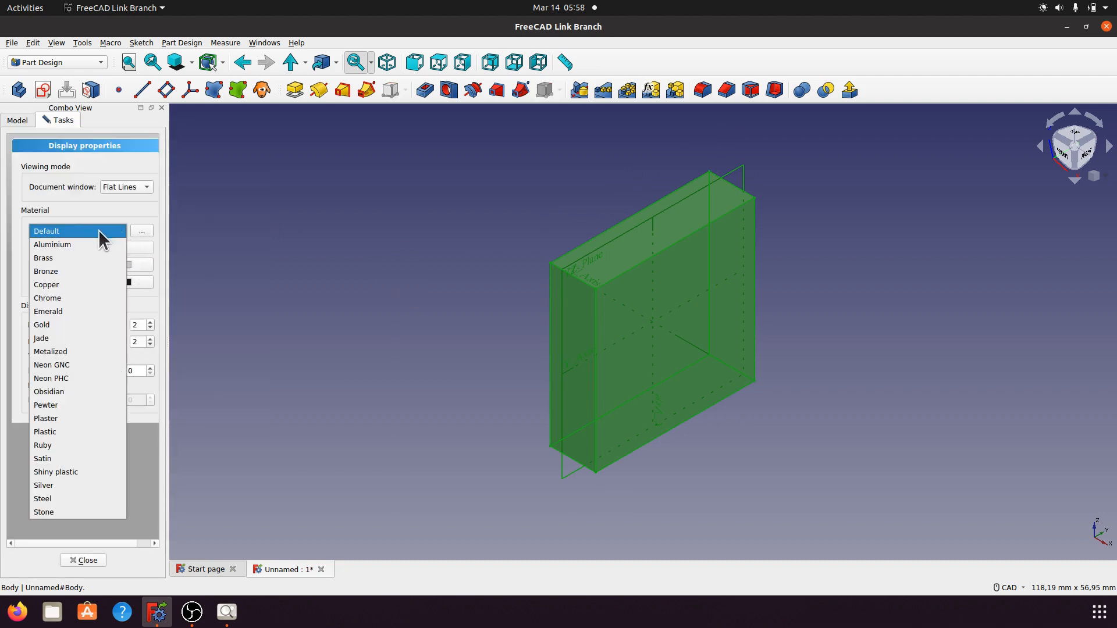
click(70, 313)
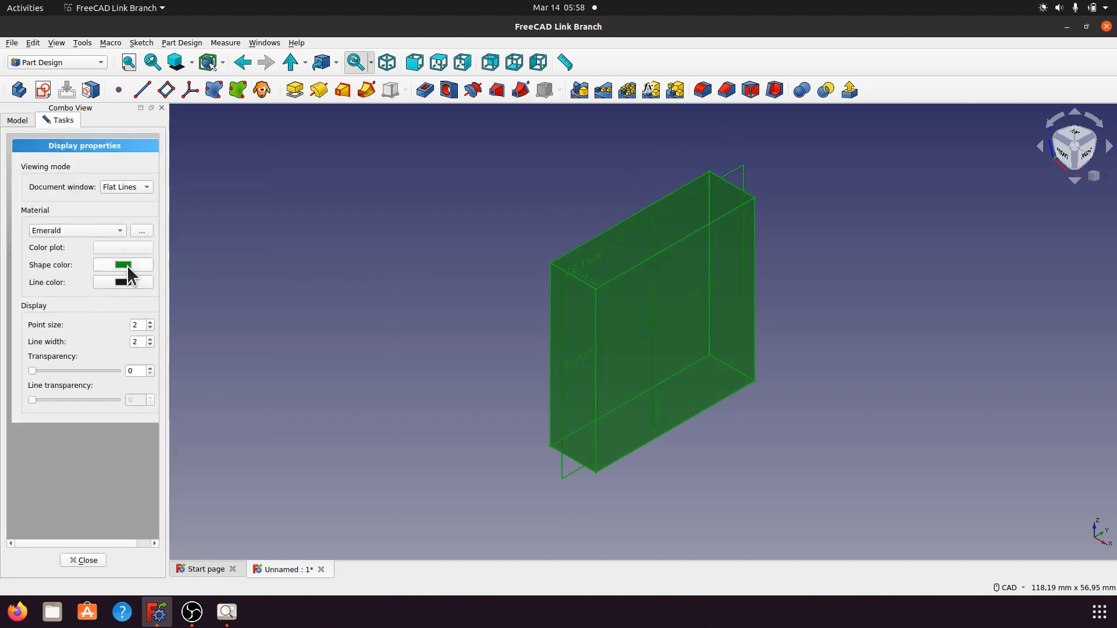
click(125, 265)
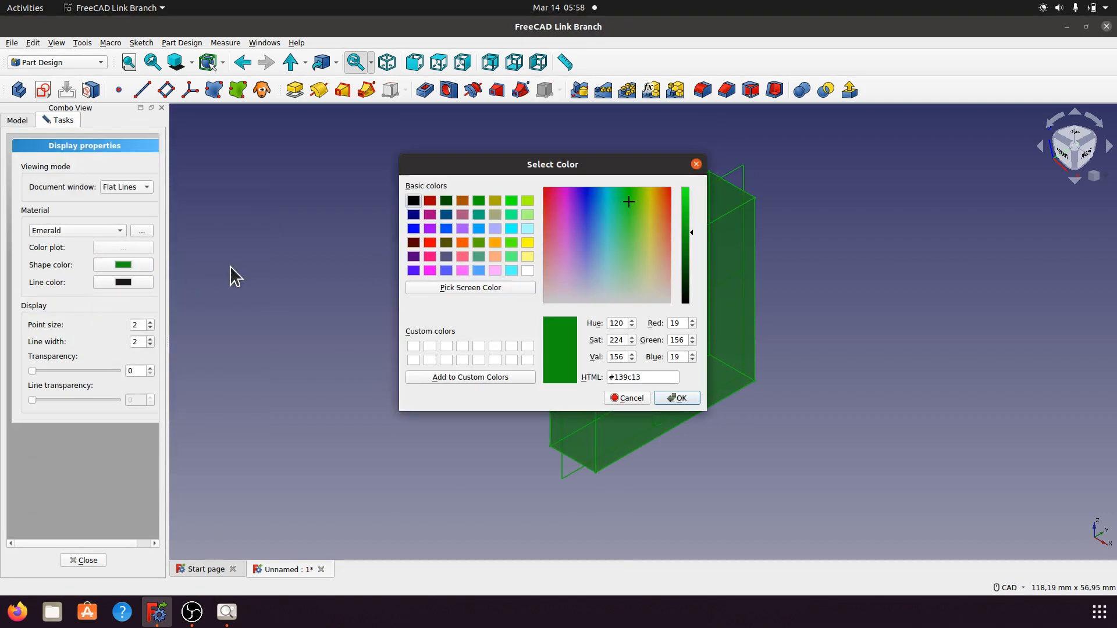
click(497, 242)
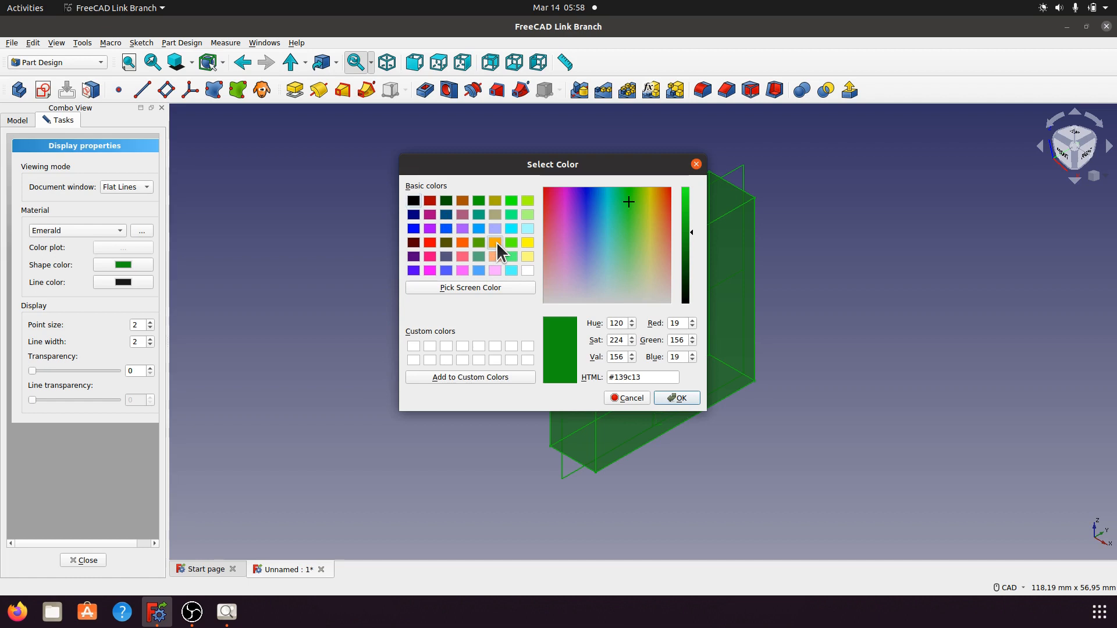
click(690, 399)
click(835, 453)
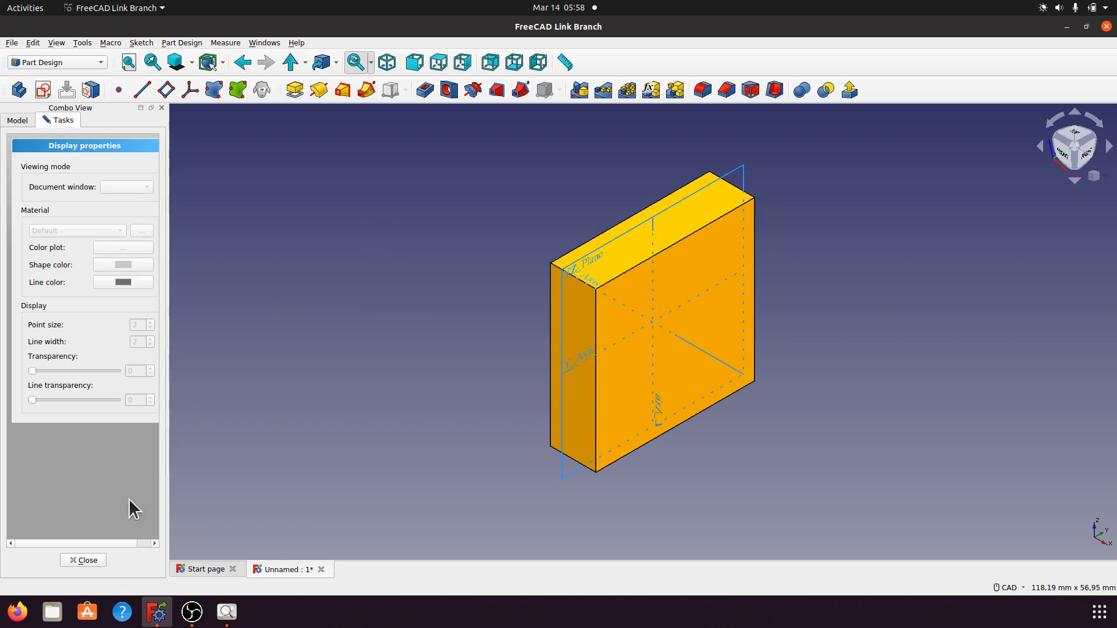
click(81, 561)
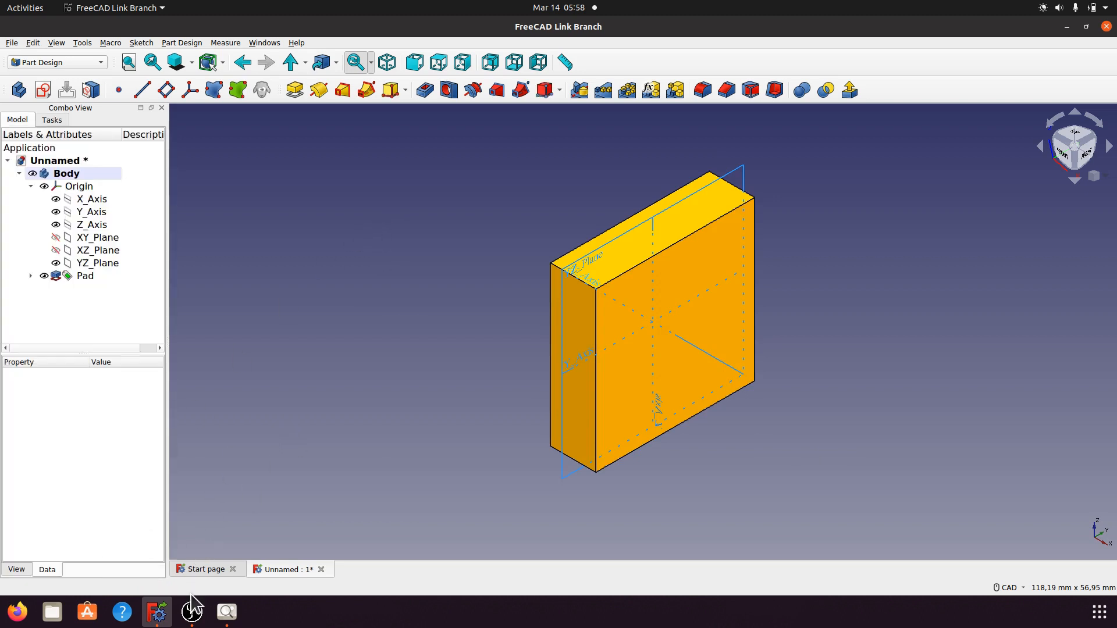
- Consult the reference drawing, show the origin's XY plane and hide the YZ plane
click(227, 613)
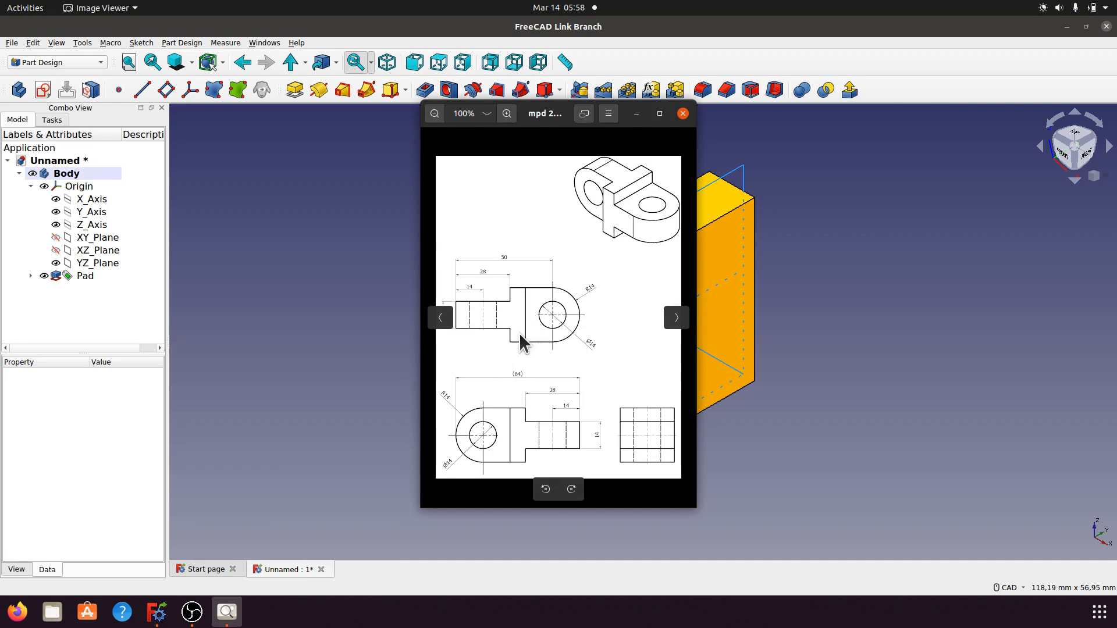
click(636, 114)
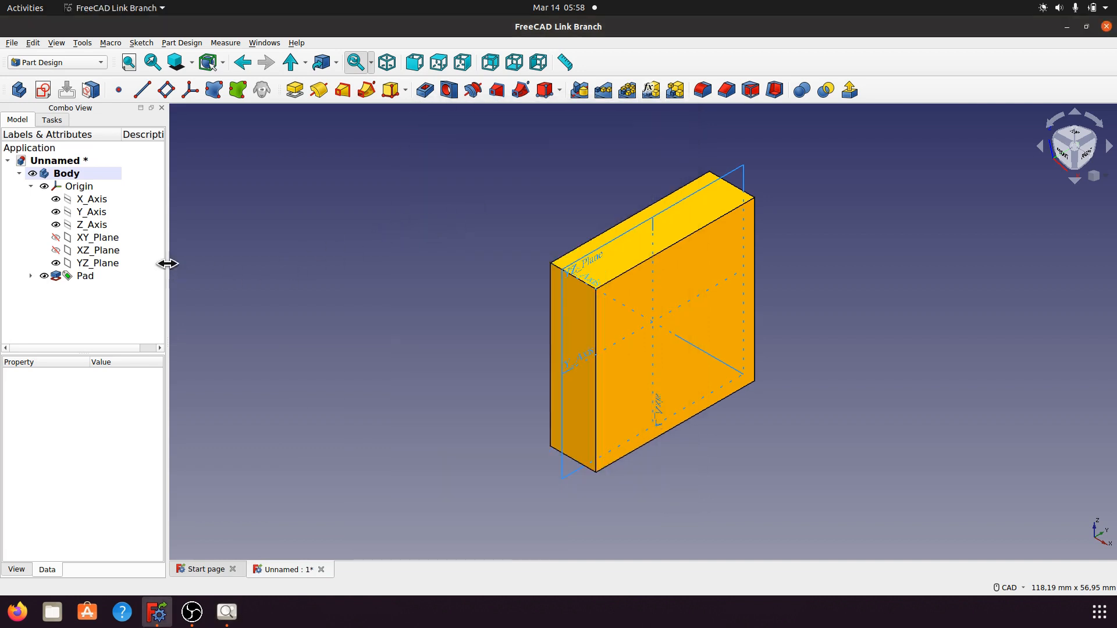
click(108, 251)
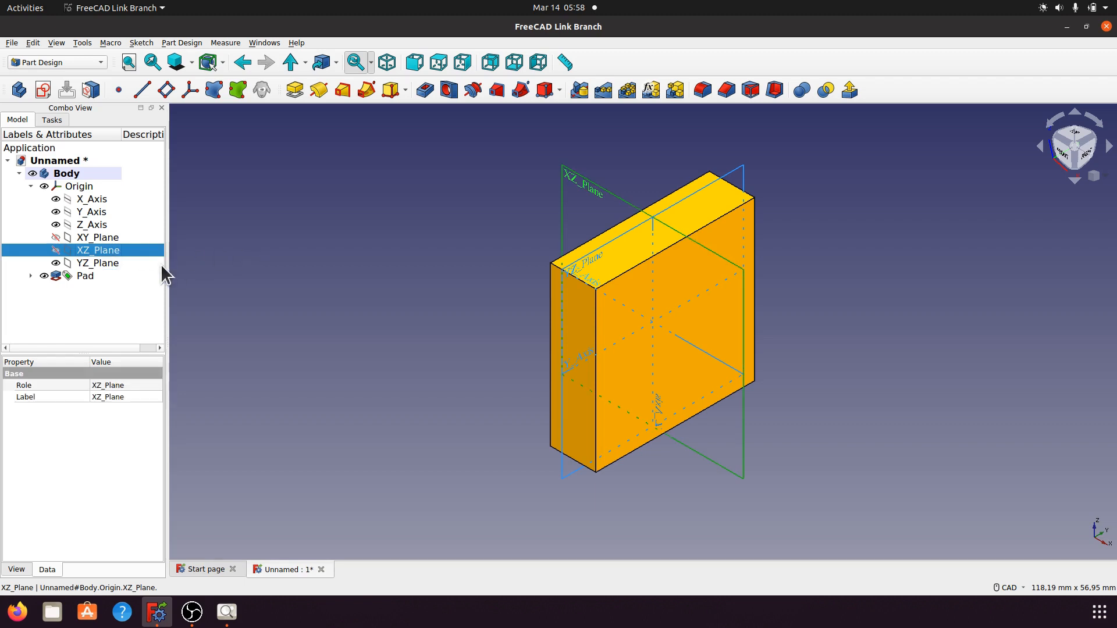
click(97, 237)
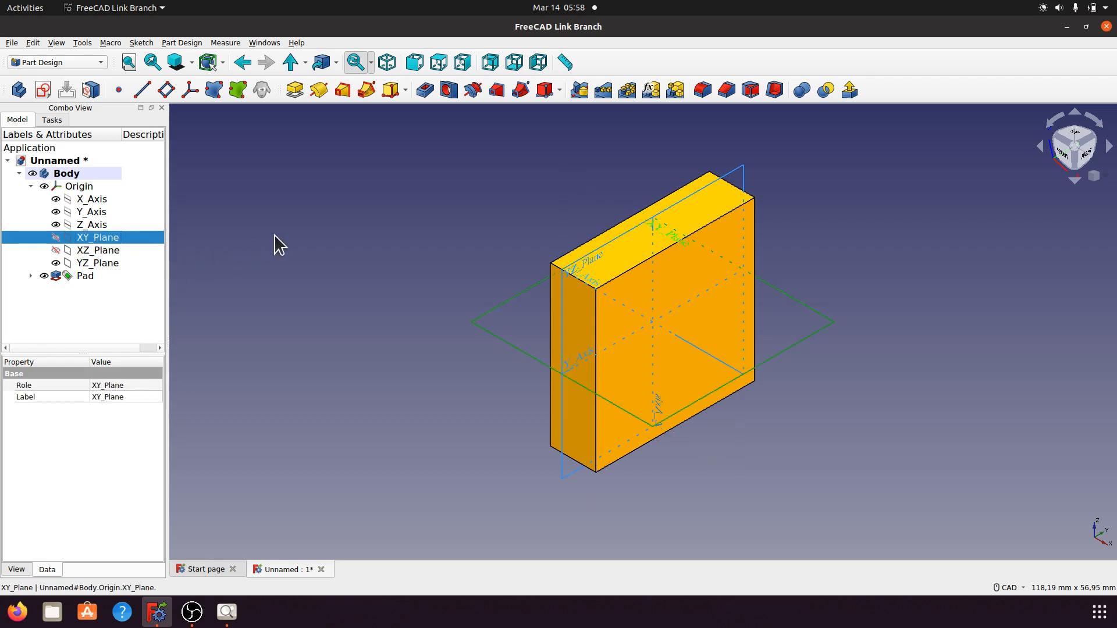
key(space)
click(284, 237)
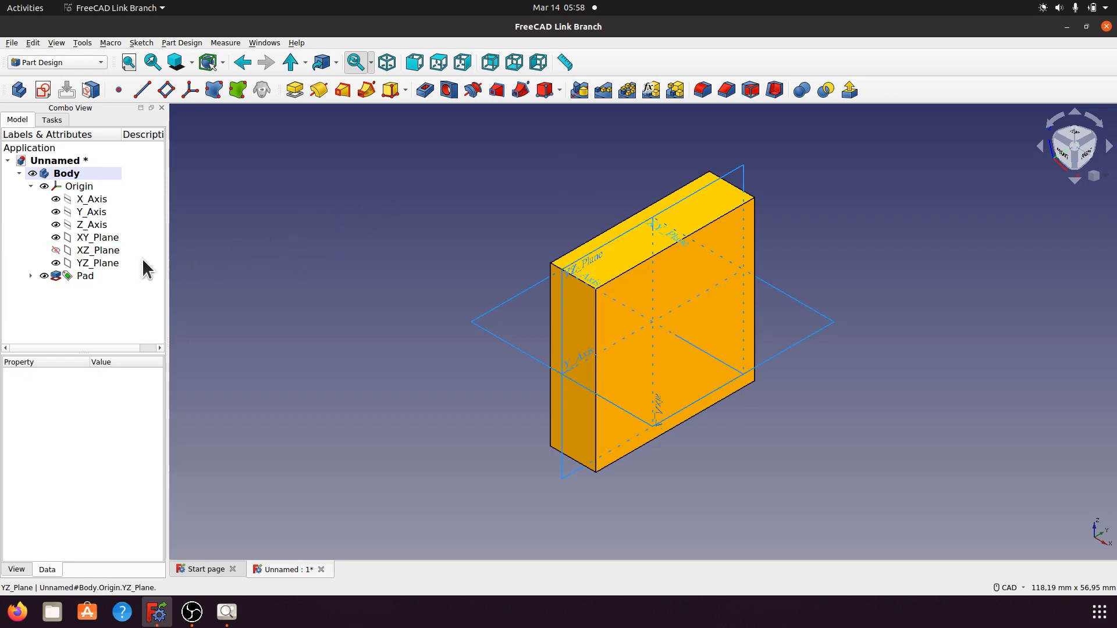
click(108, 264)
key(space)
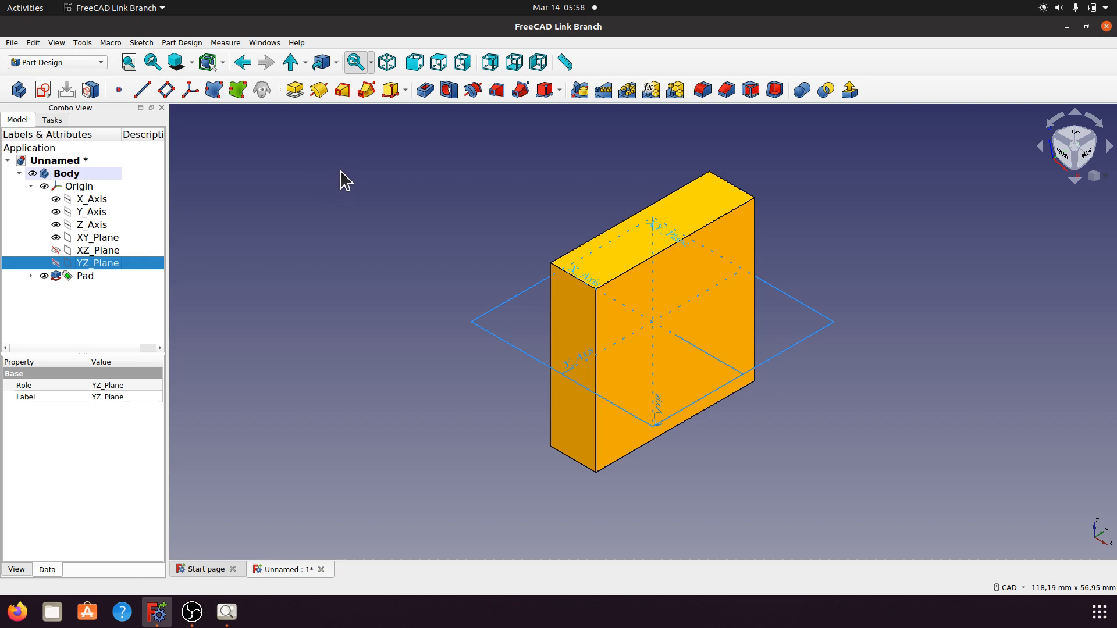
- Hide the origin's X, Y and Z axes
click(93, 199)
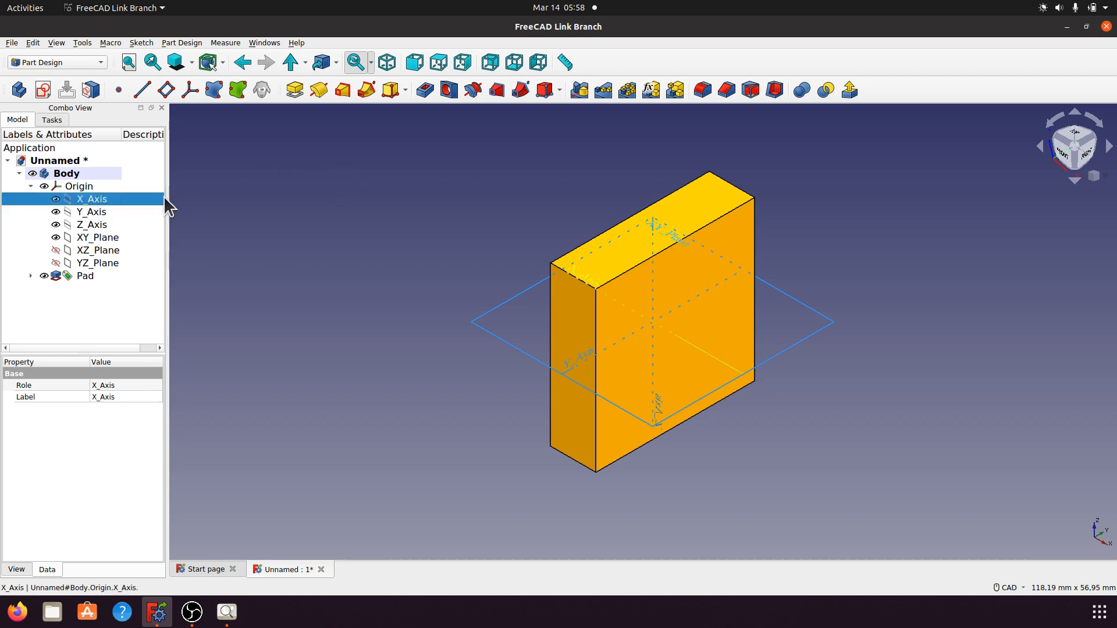
key(space)
click(92, 211)
key(space)
click(94, 224)
key(space)
click(372, 205)
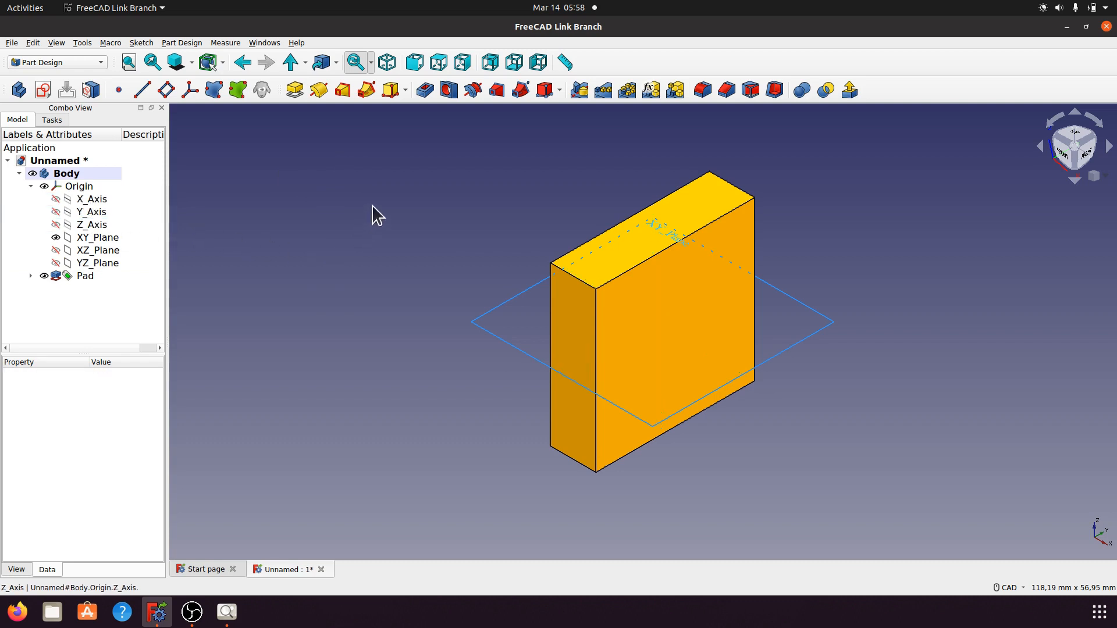
- Create a new sketch on the XY plane
click(501, 345)
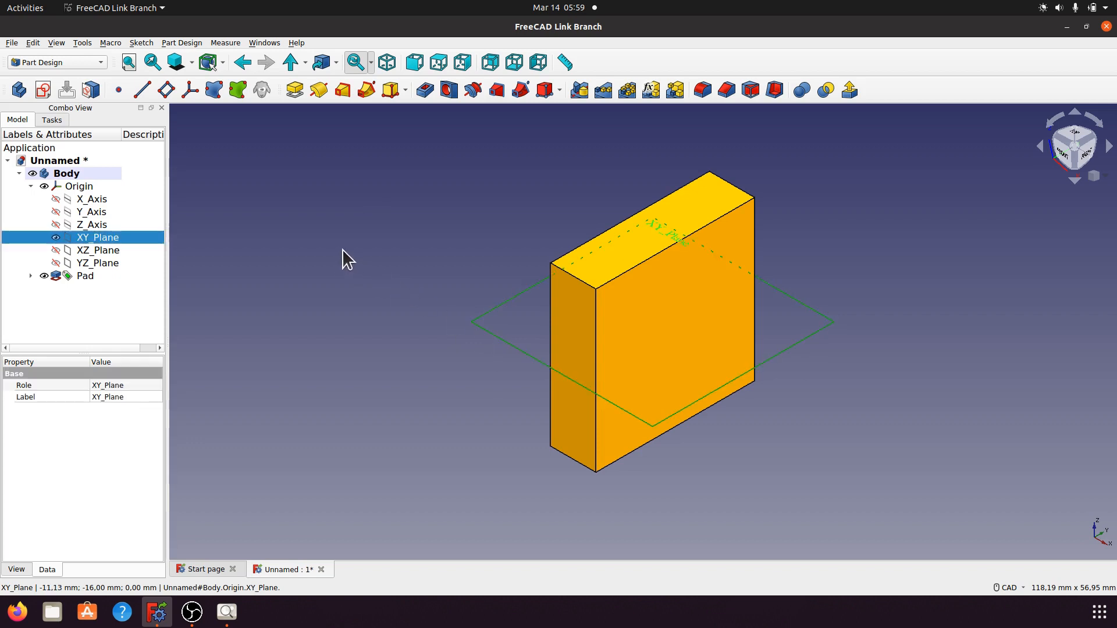
click(42, 90)
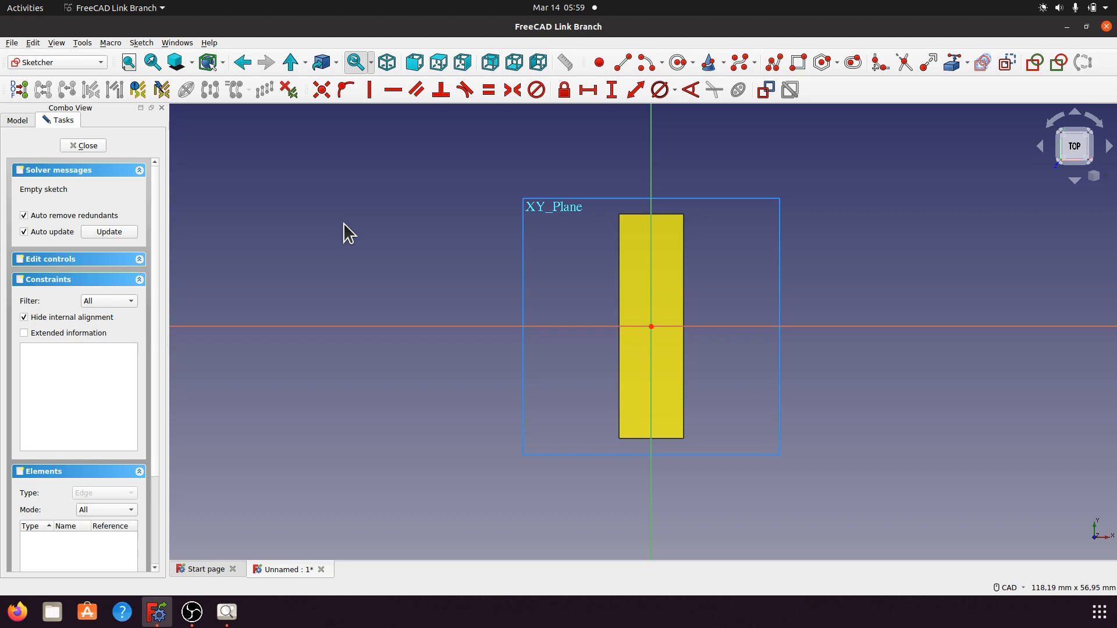
- Check the reference drawing, then sketch a right-facing semicircular arc of about 8.5 mm radius, centred on the horizontal axis beside the block
click(227, 612)
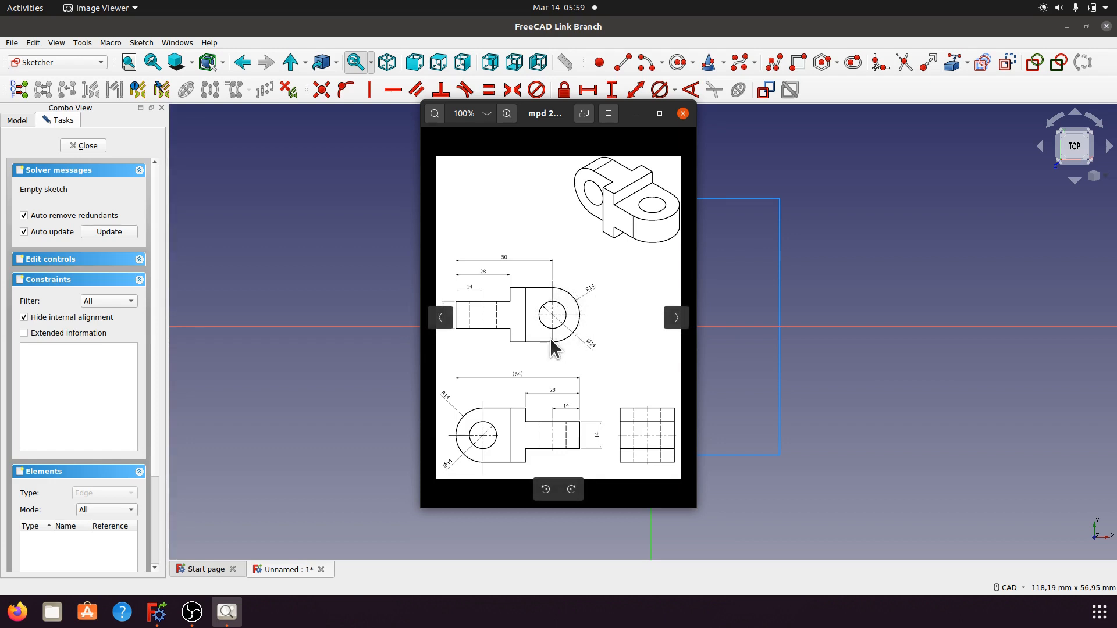
click(637, 115)
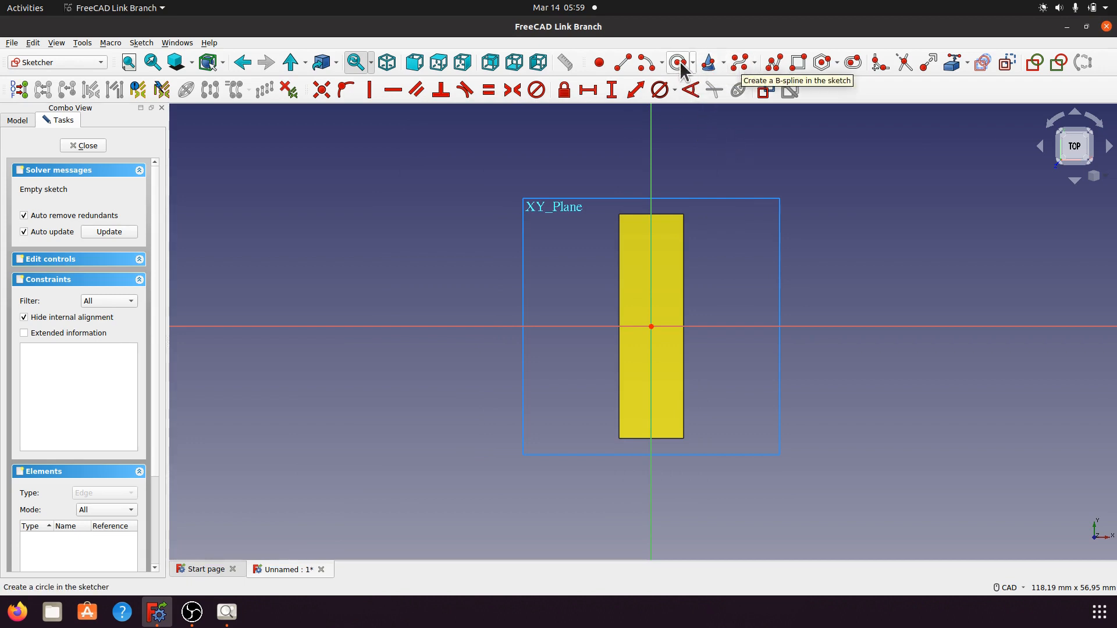
click(645, 63)
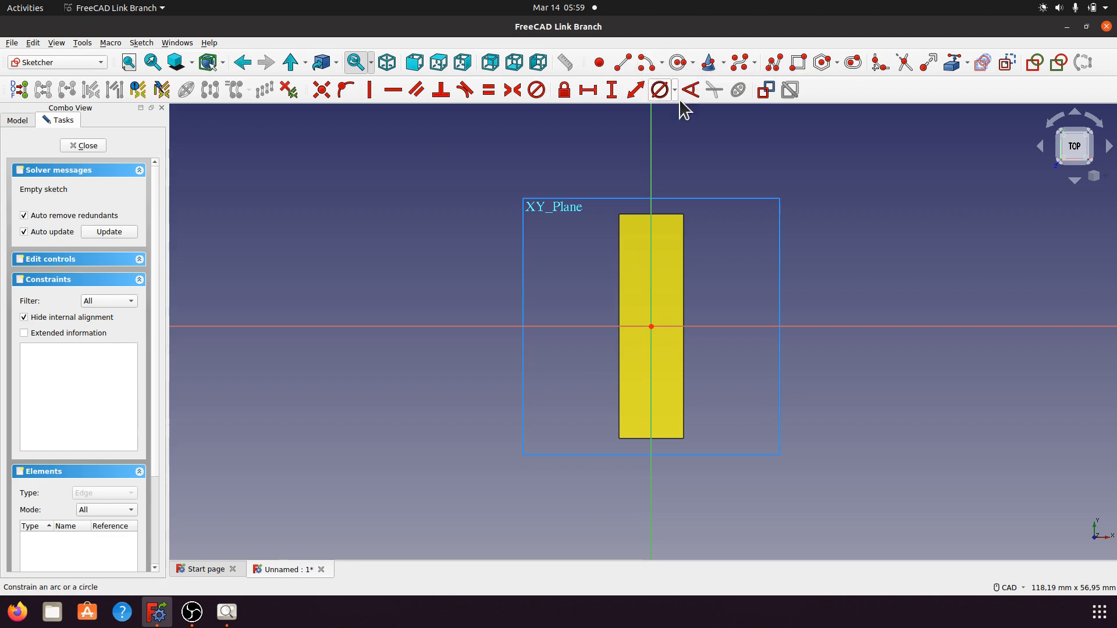
click(758, 327)
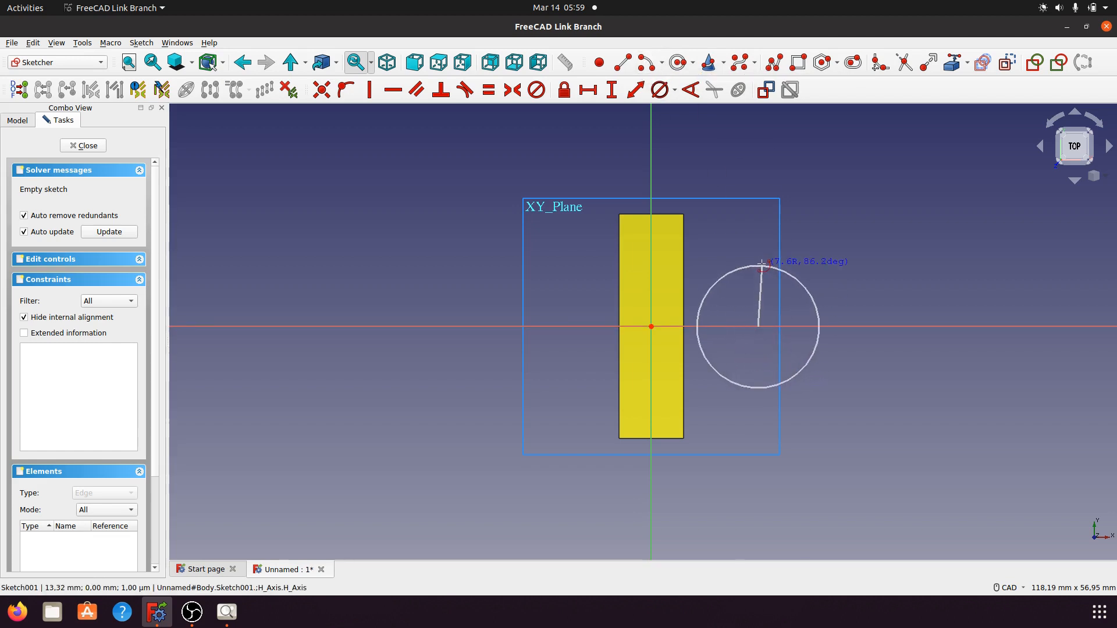
click(759, 258)
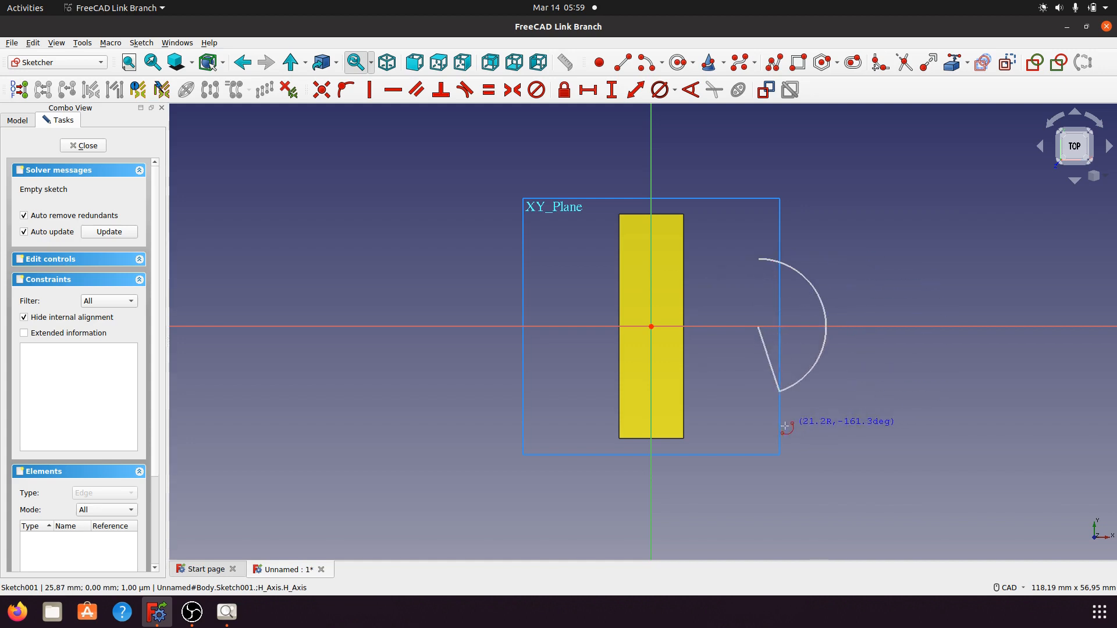
click(758, 431)
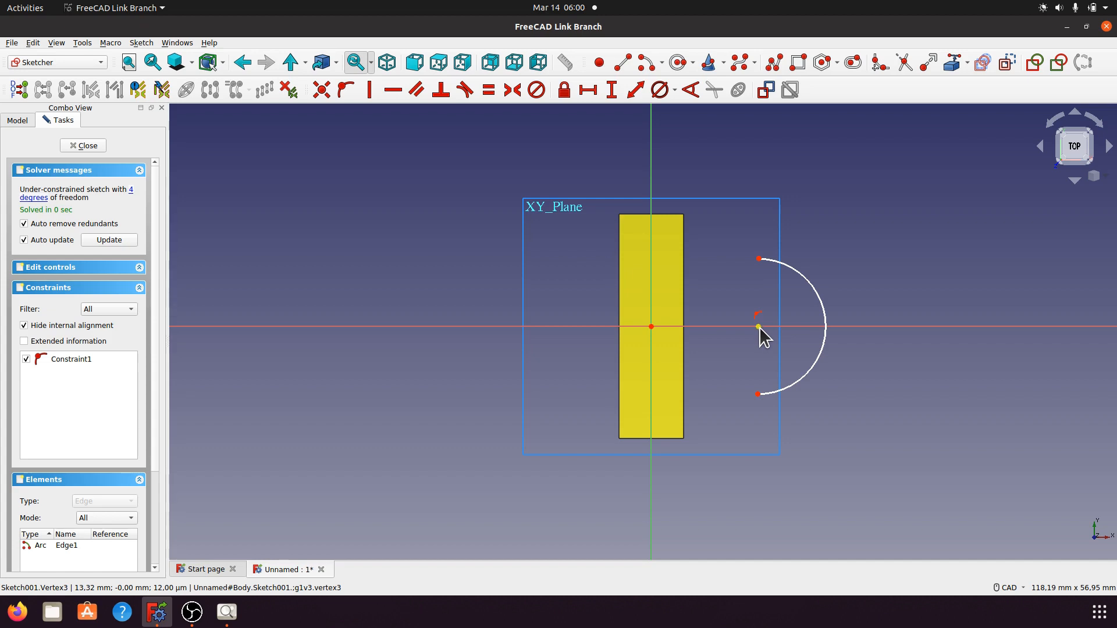
- Consult the reference drawing for the position and radius of the eye's arc
click(227, 612)
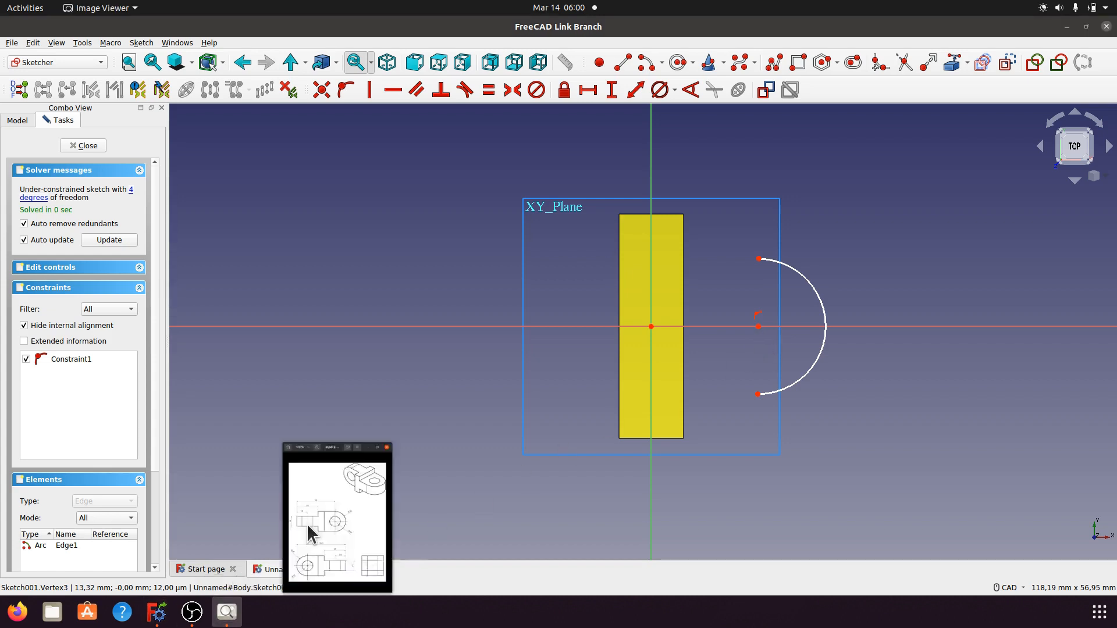
click(306, 523)
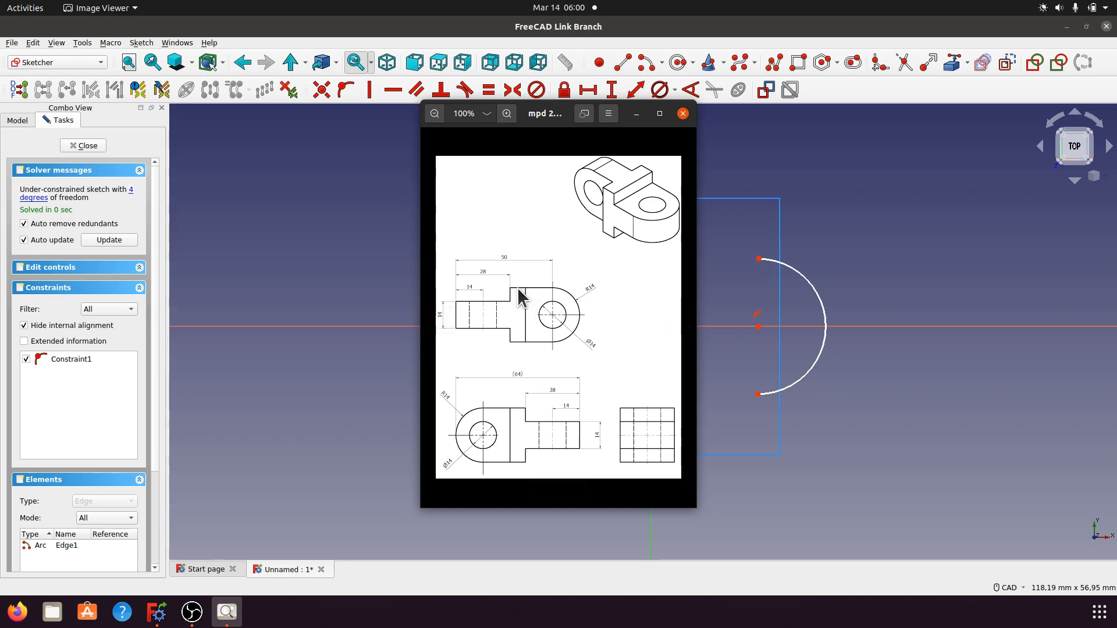
click(637, 114)
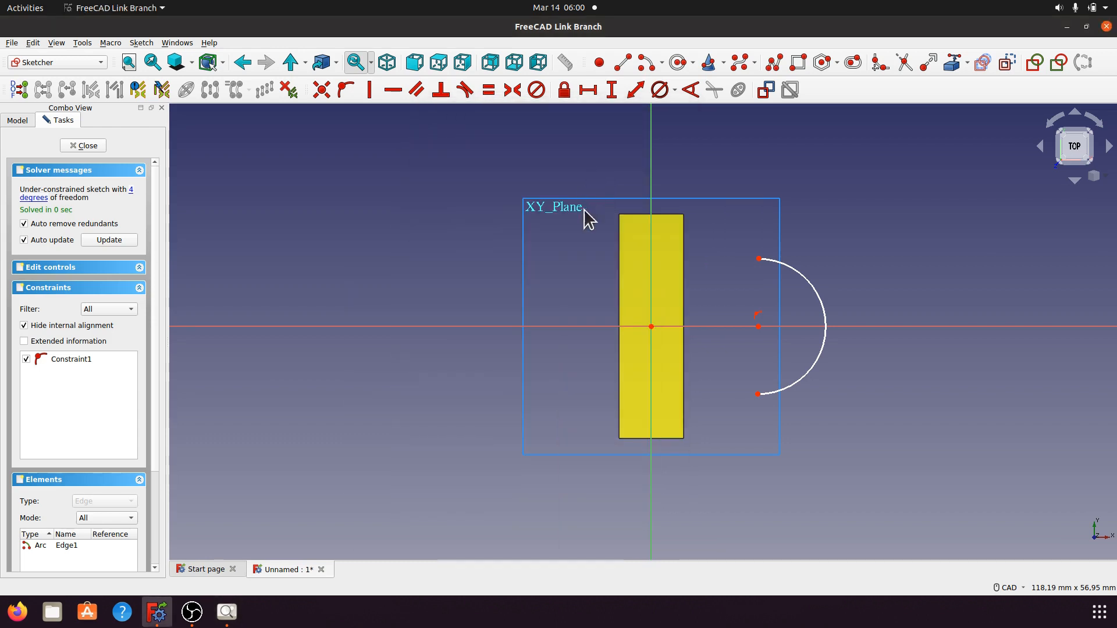
click(758, 259)
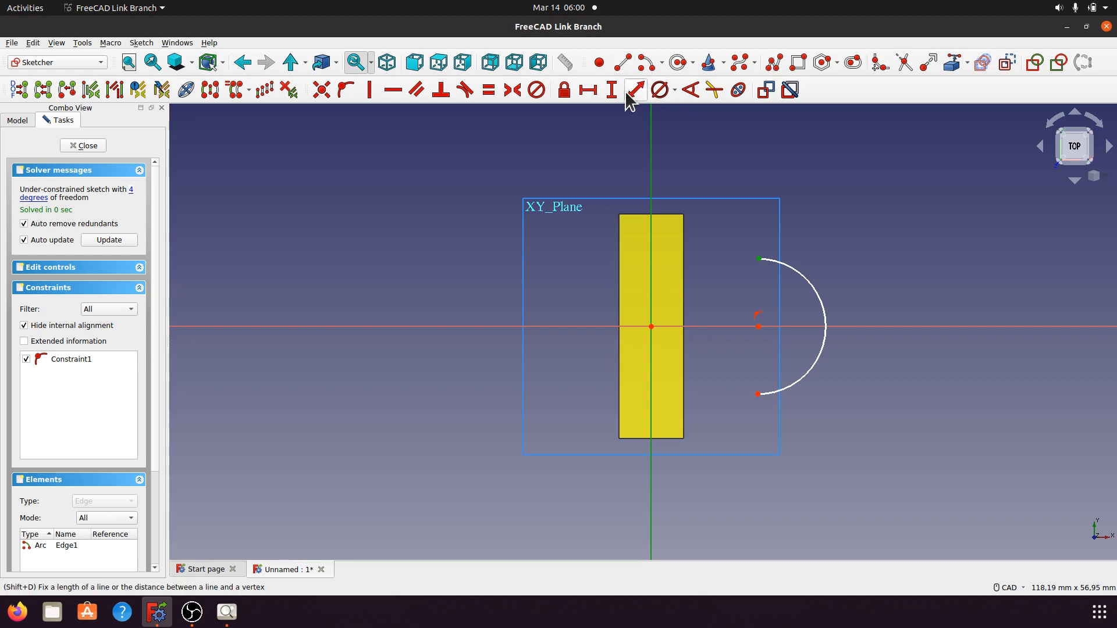
click(589, 90)
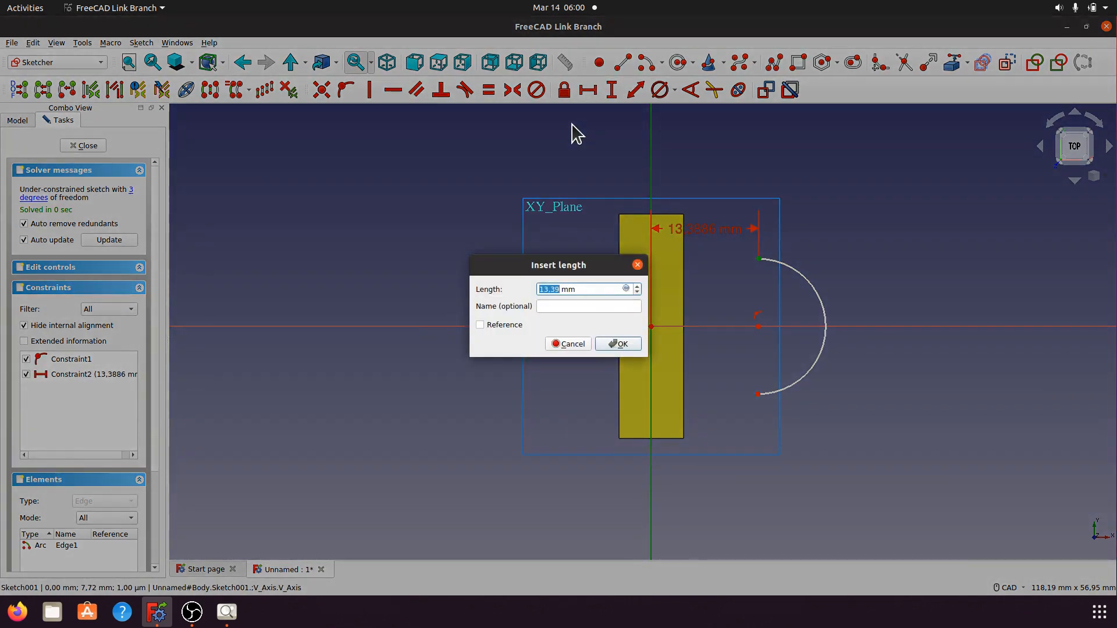
text(14)
click(628, 345)
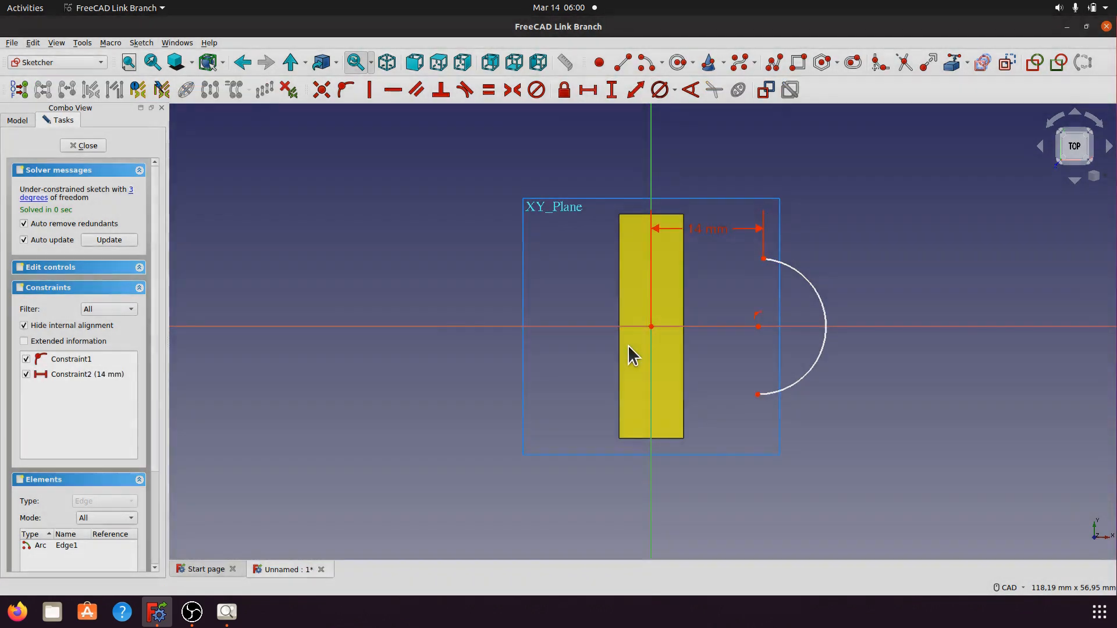
click(717, 233)
key(Delete)
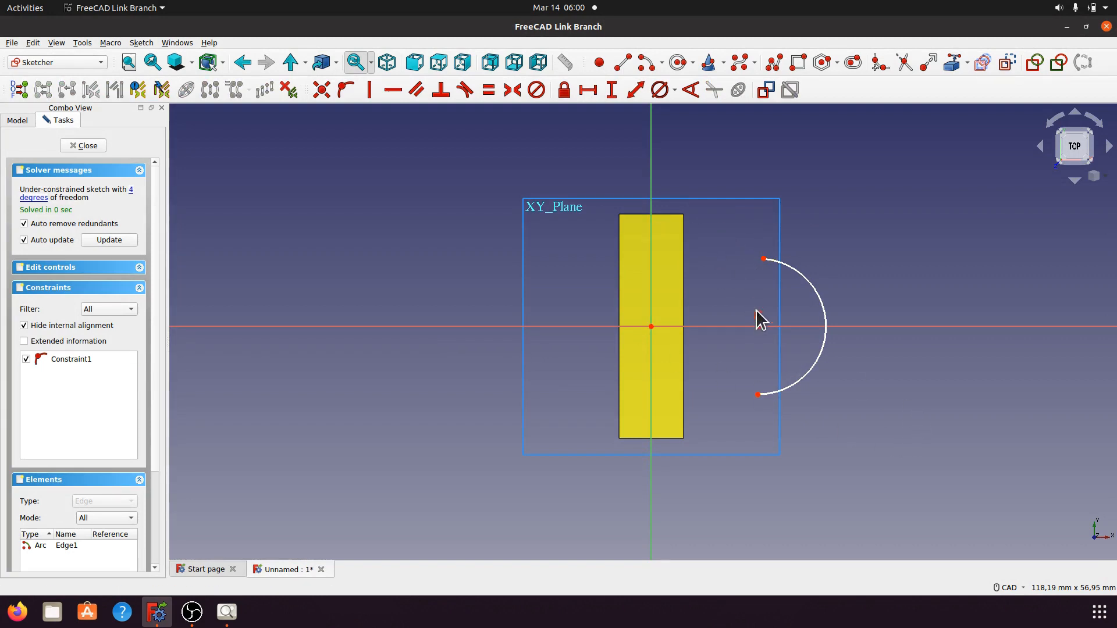
- Constrain the arc's centre to a horizontal distance of 14 mm from the sketch origin
click(759, 327)
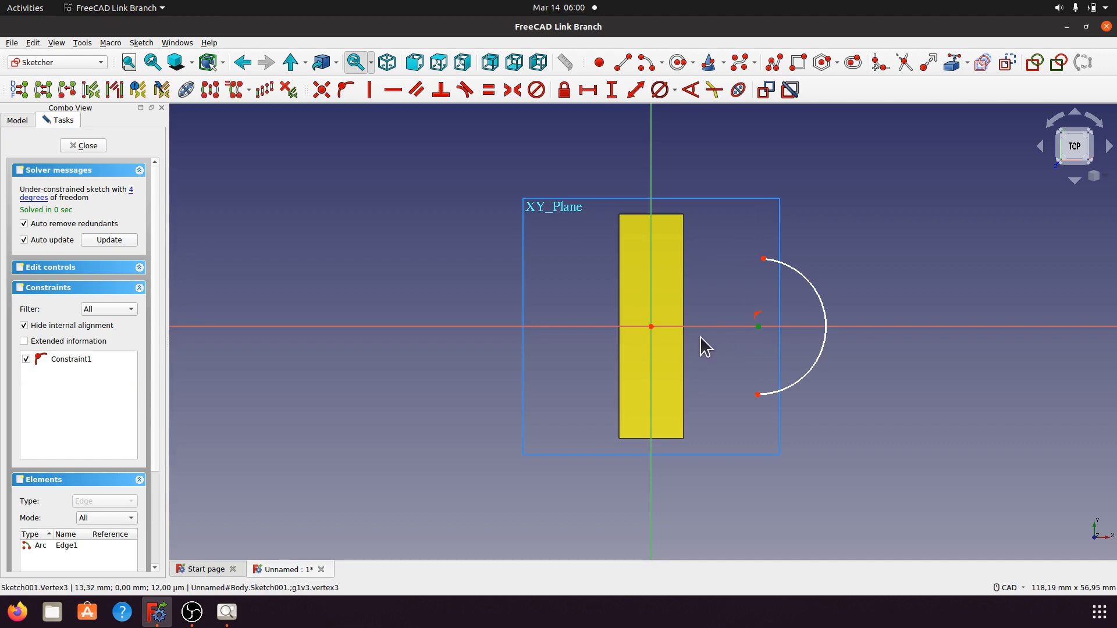
click(651, 326)
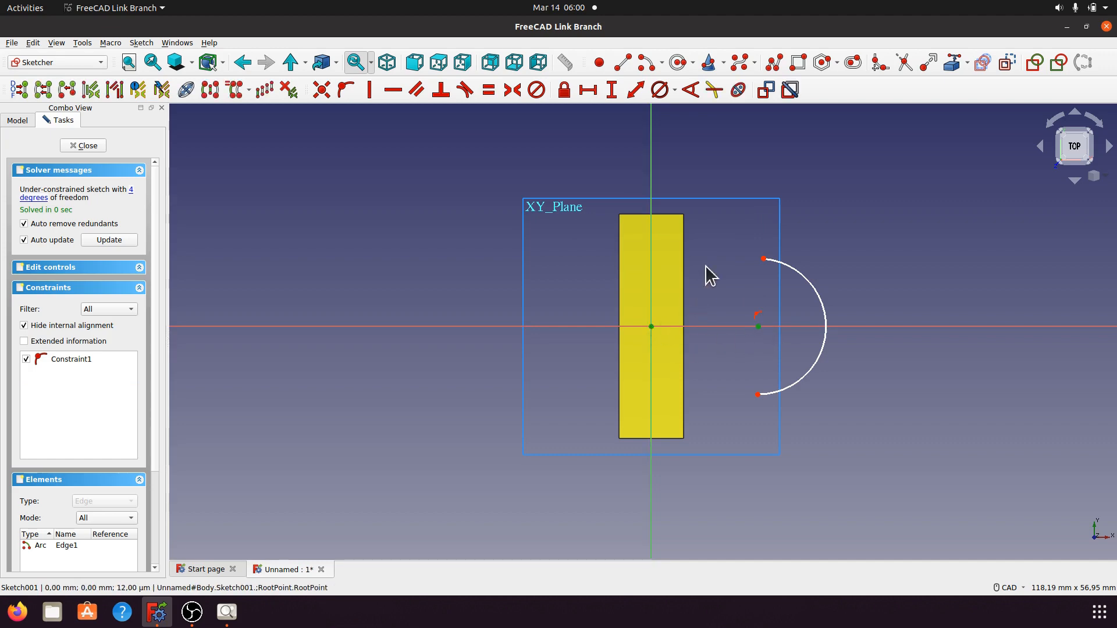
click(588, 90)
text(14)
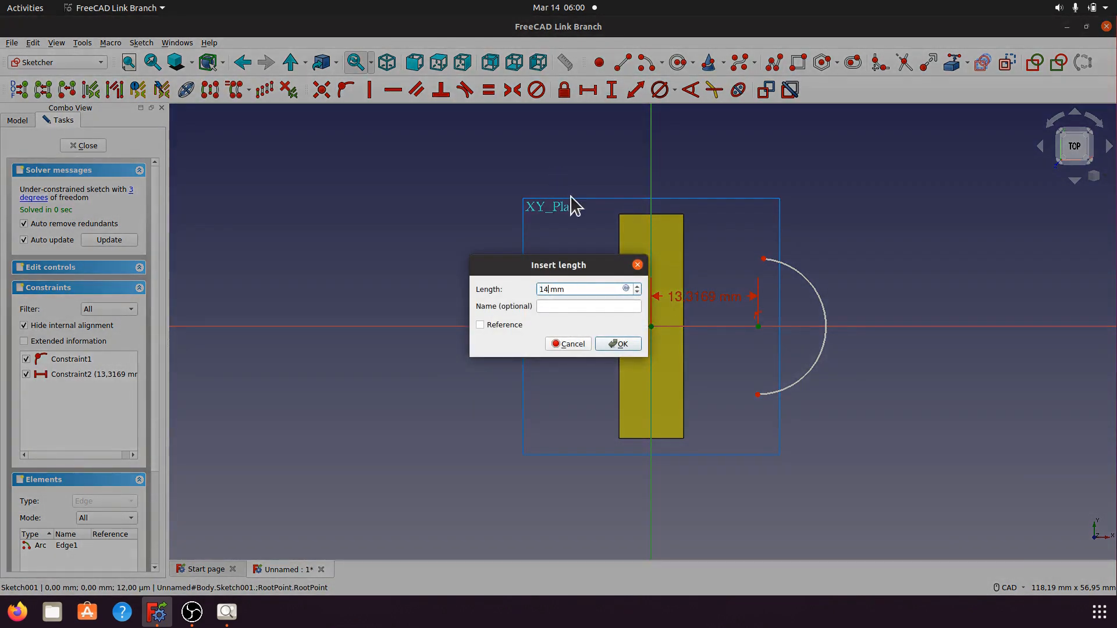
click(633, 344)
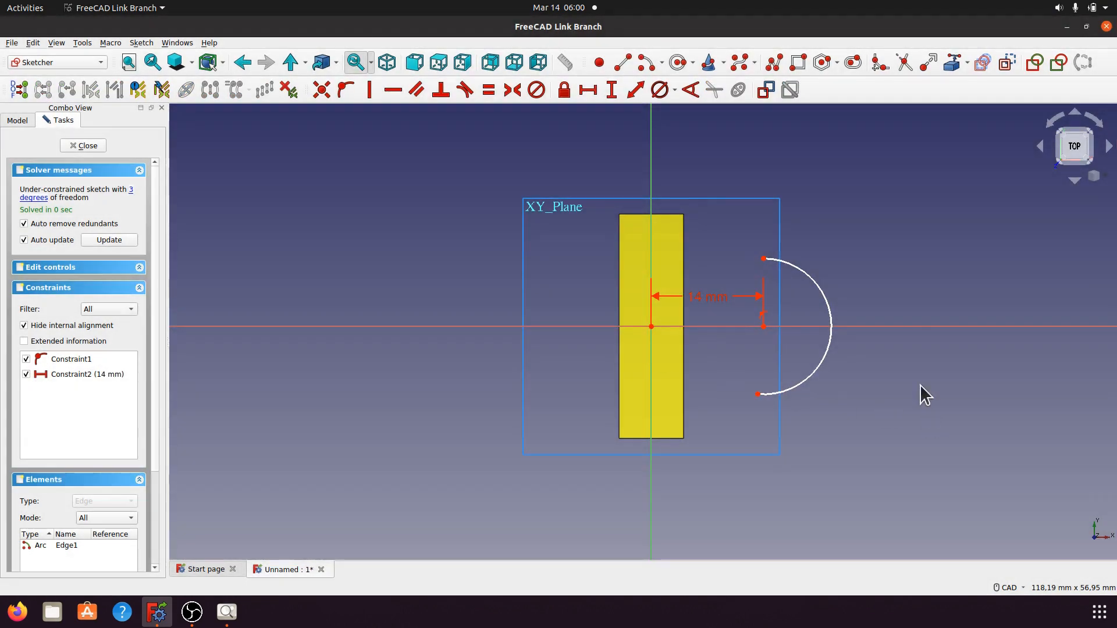
- Constrain the arc's radius to 14 mm
click(826, 307)
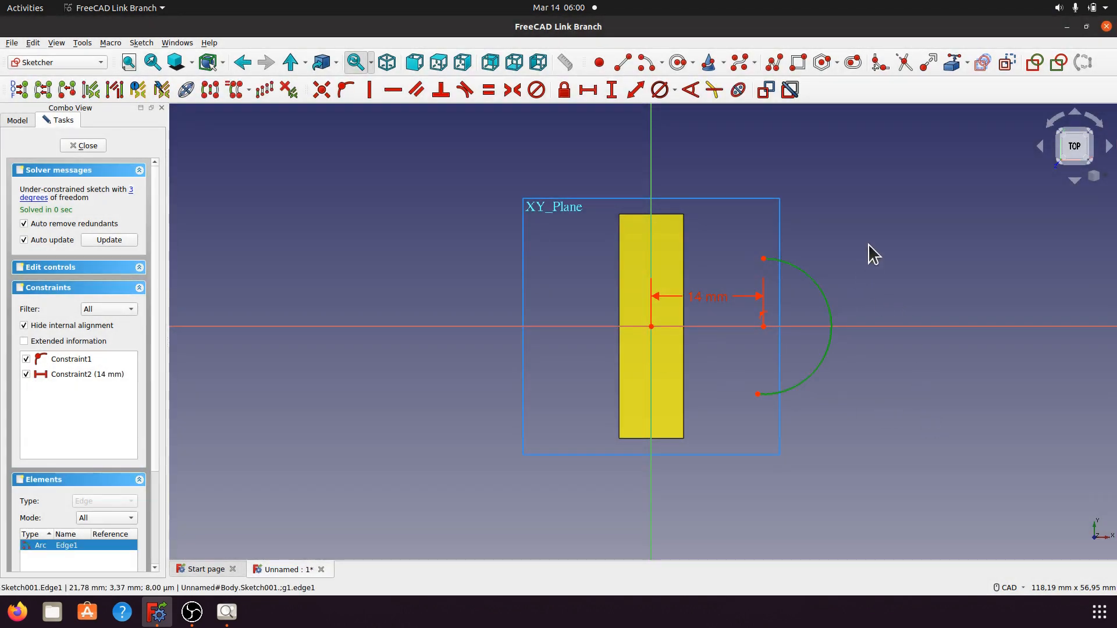
click(676, 91)
click(686, 109)
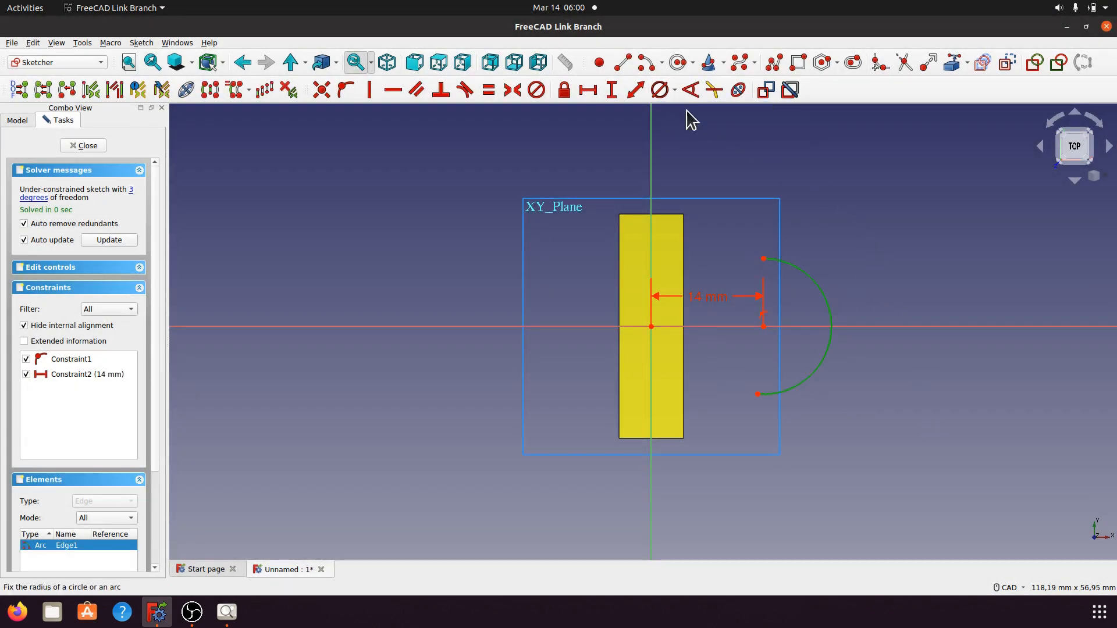
text(14)
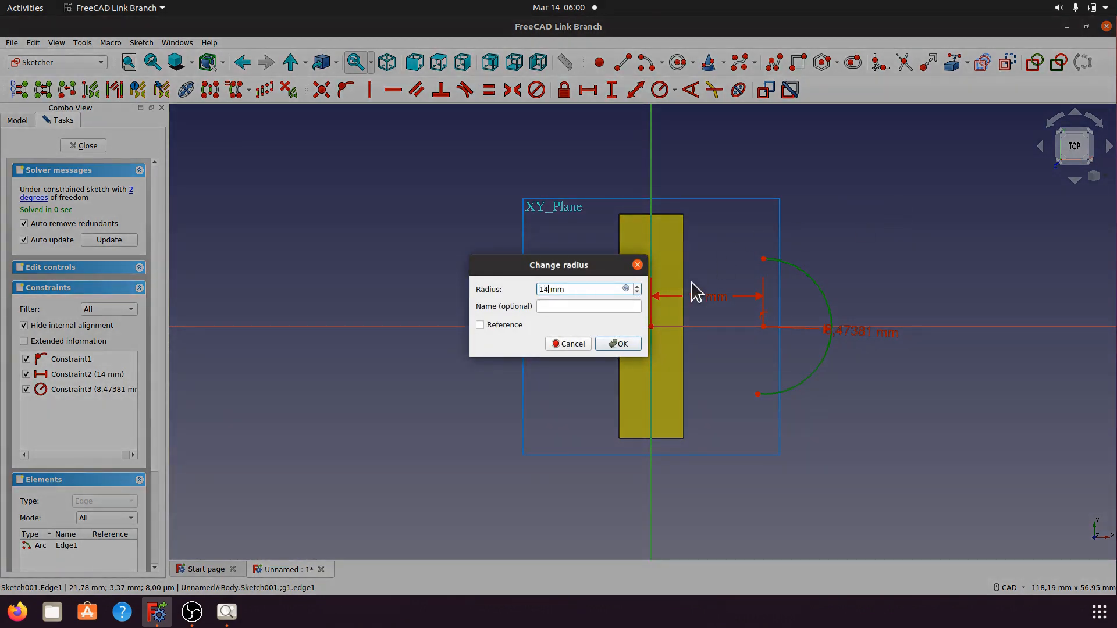
click(632, 346)
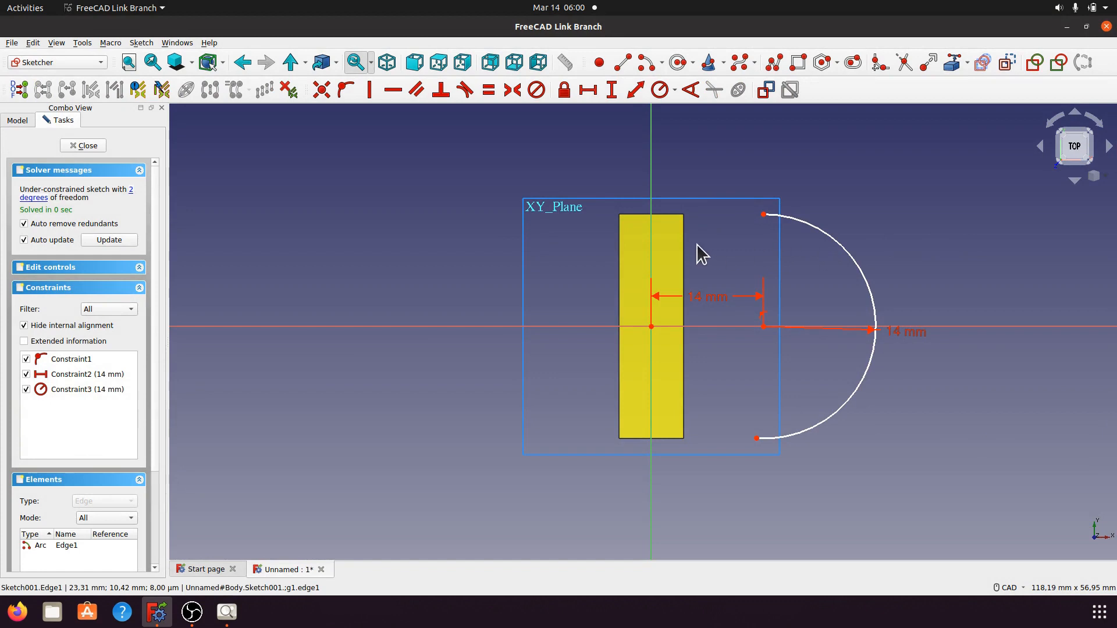
- Reference the block's right edge as external geometry and close the arc's profile with a polyline through both endpoints of that edge
click(952, 64)
click(684, 248)
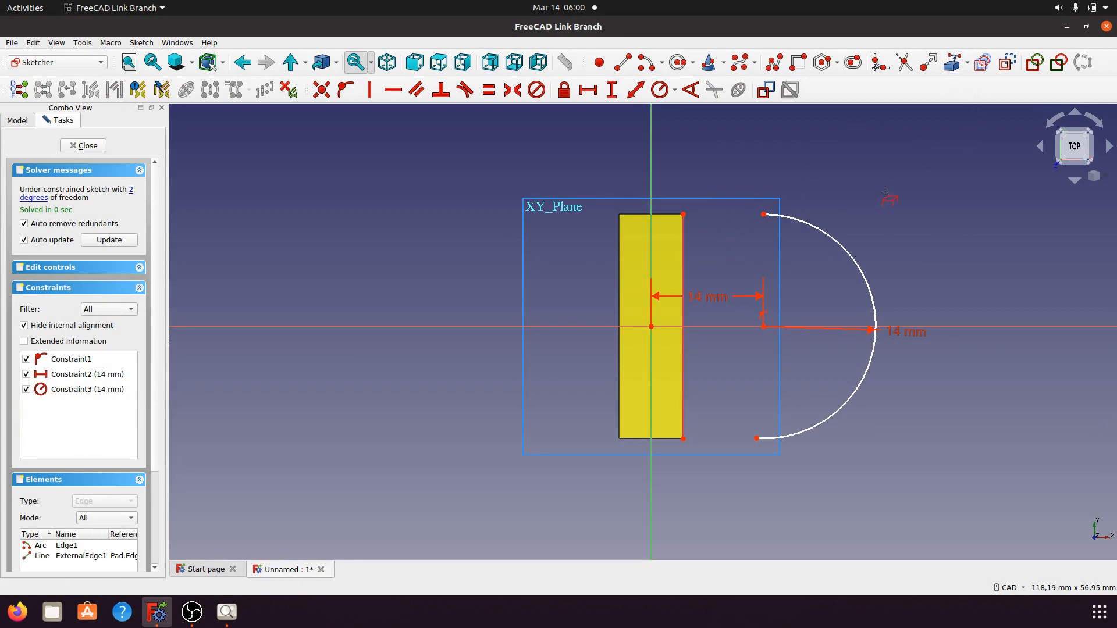
click(772, 61)
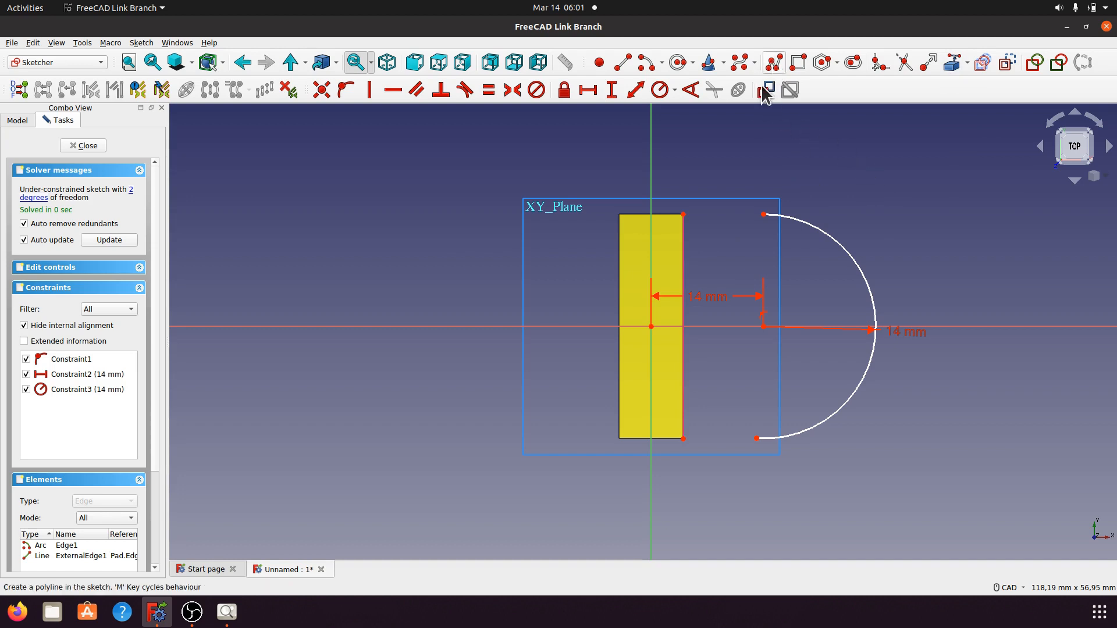
click(764, 215)
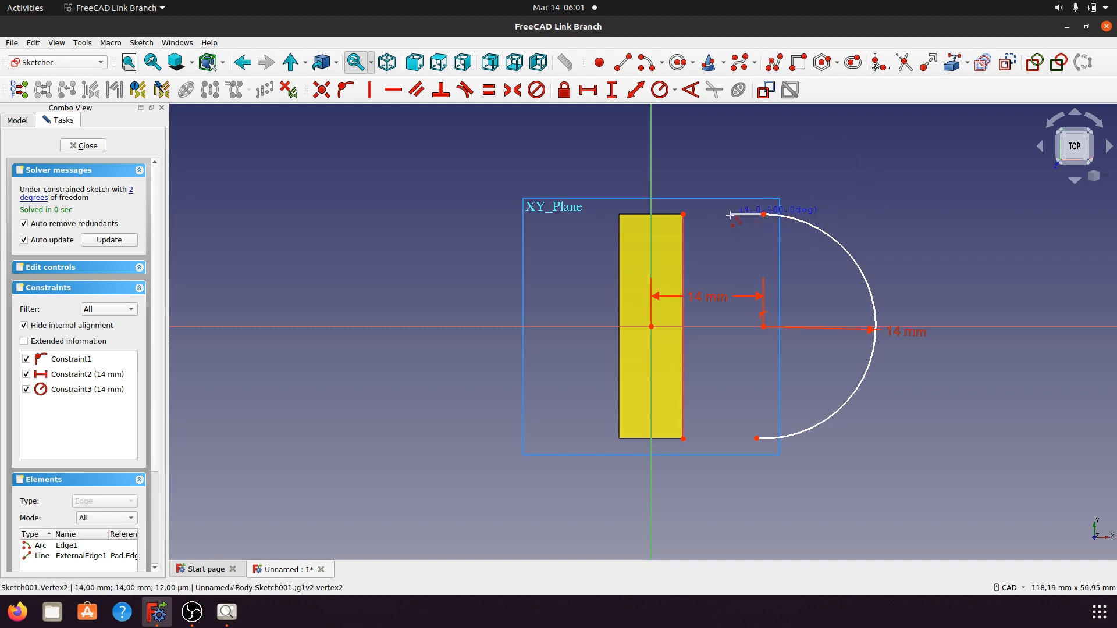
click(683, 215)
click(683, 439)
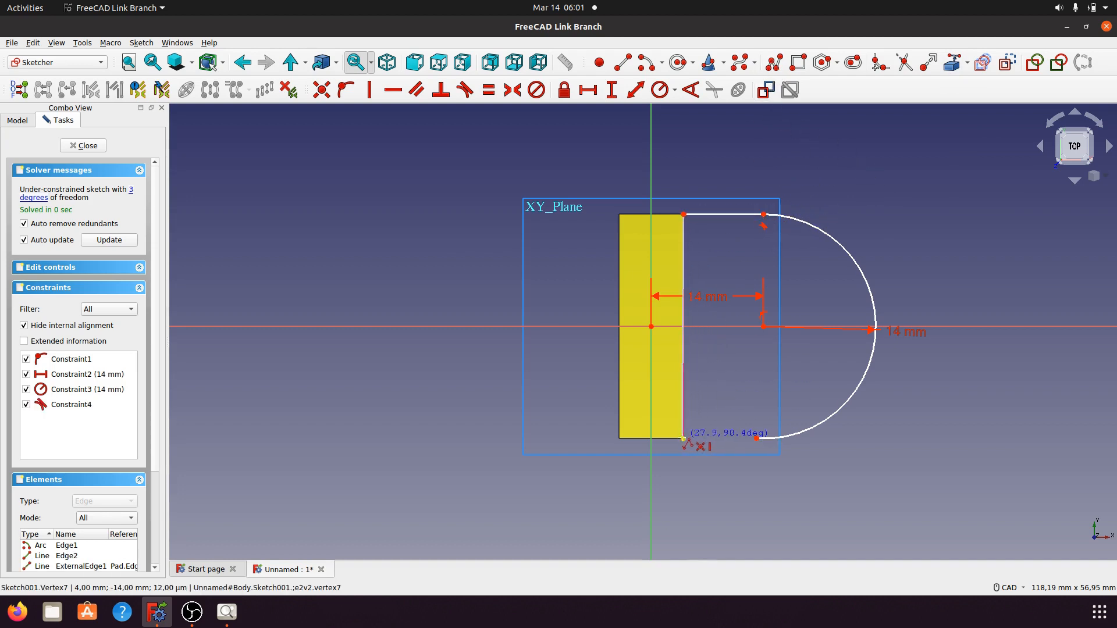
click(764, 439)
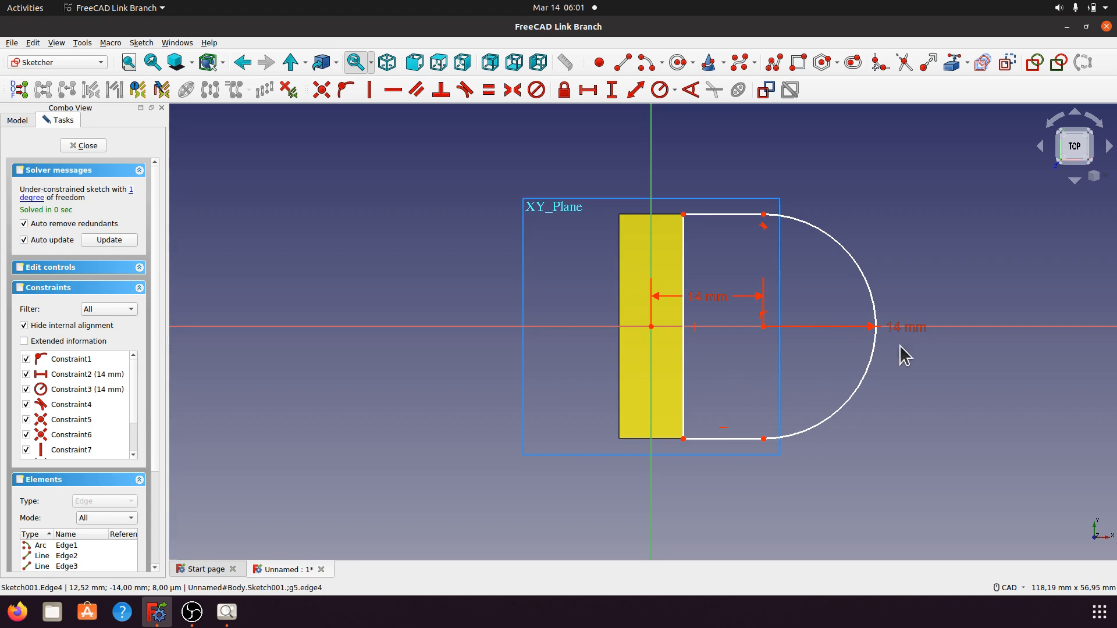
- Move the arc's radius dimension below the horizontal axis and highlight the sketch's under-constrained elements
drag(905, 327, 919, 414)
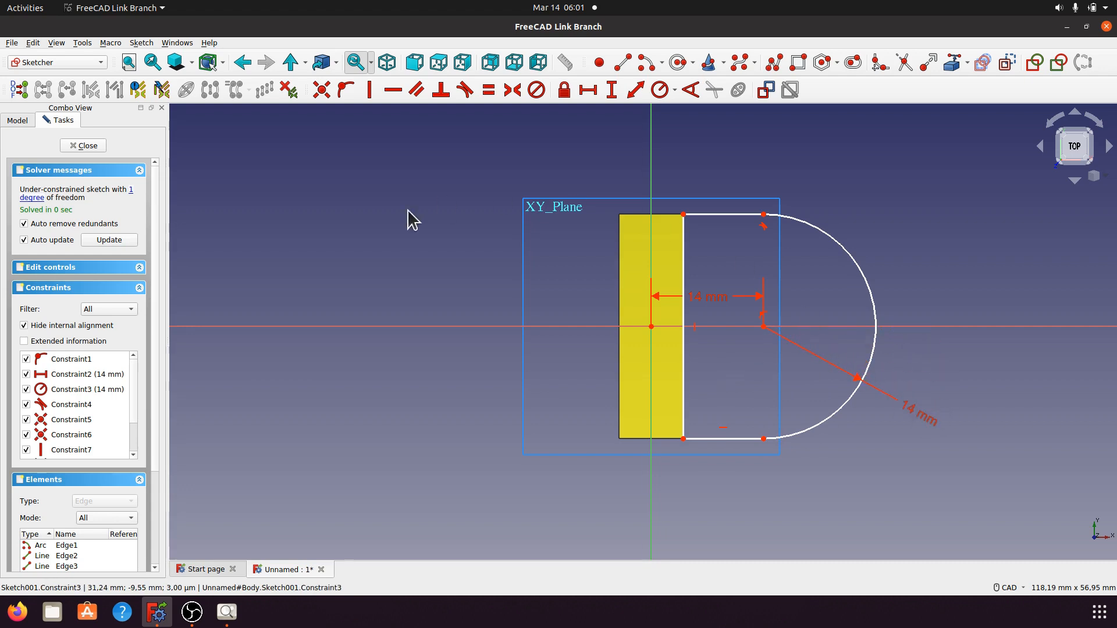
click(33, 198)
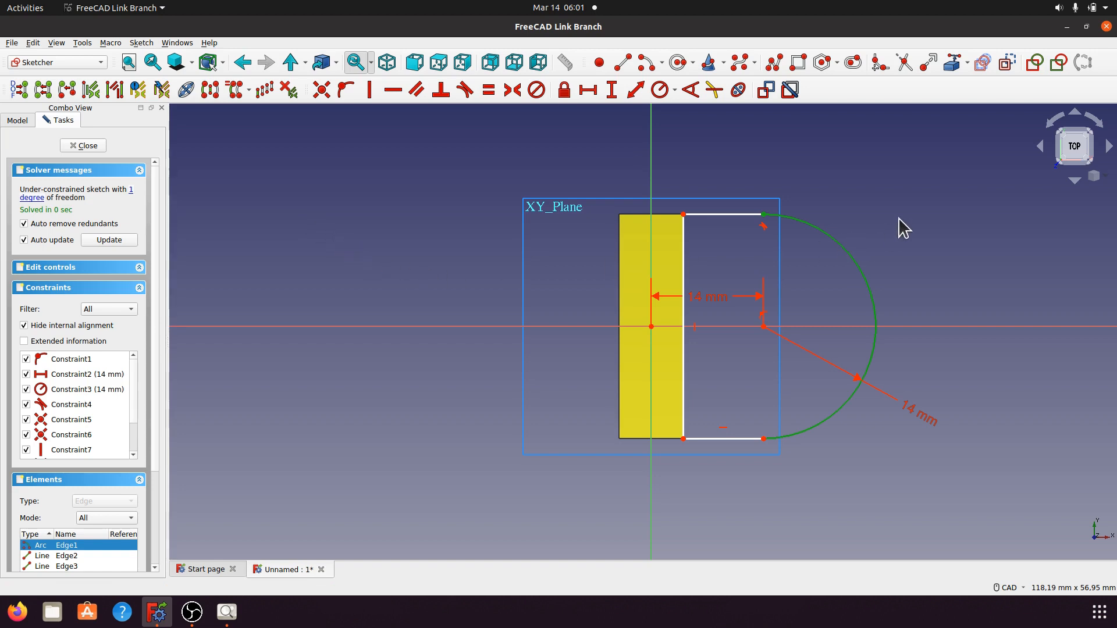
click(914, 214)
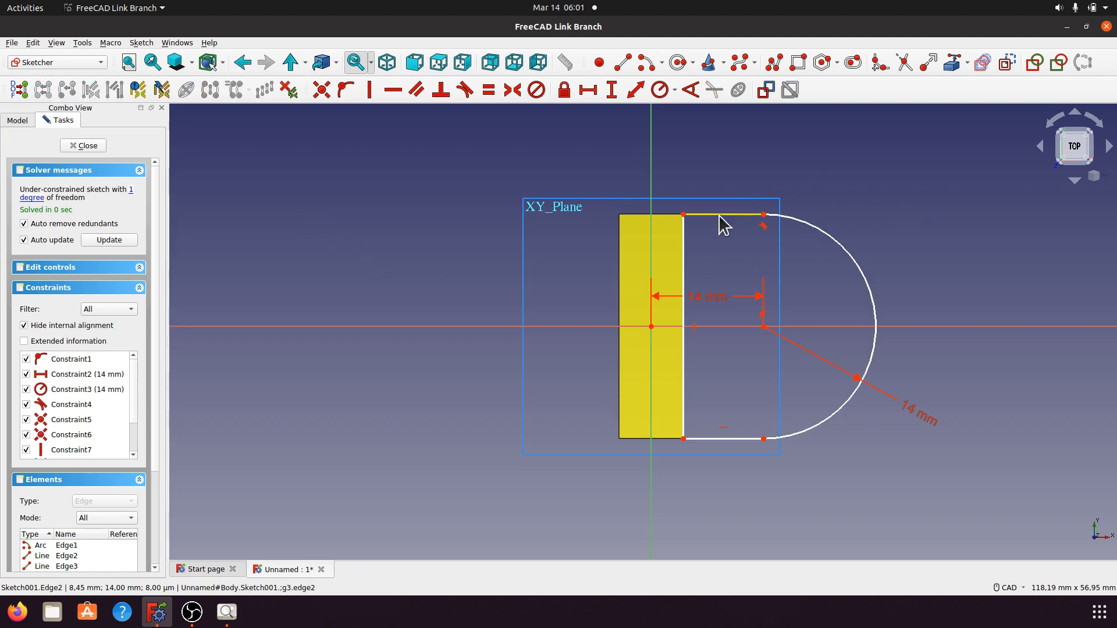
- Constrain the profile's upper straight line to a horizontal length of 10 mm, with its dimension placed above, and close the sketch
click(719, 216)
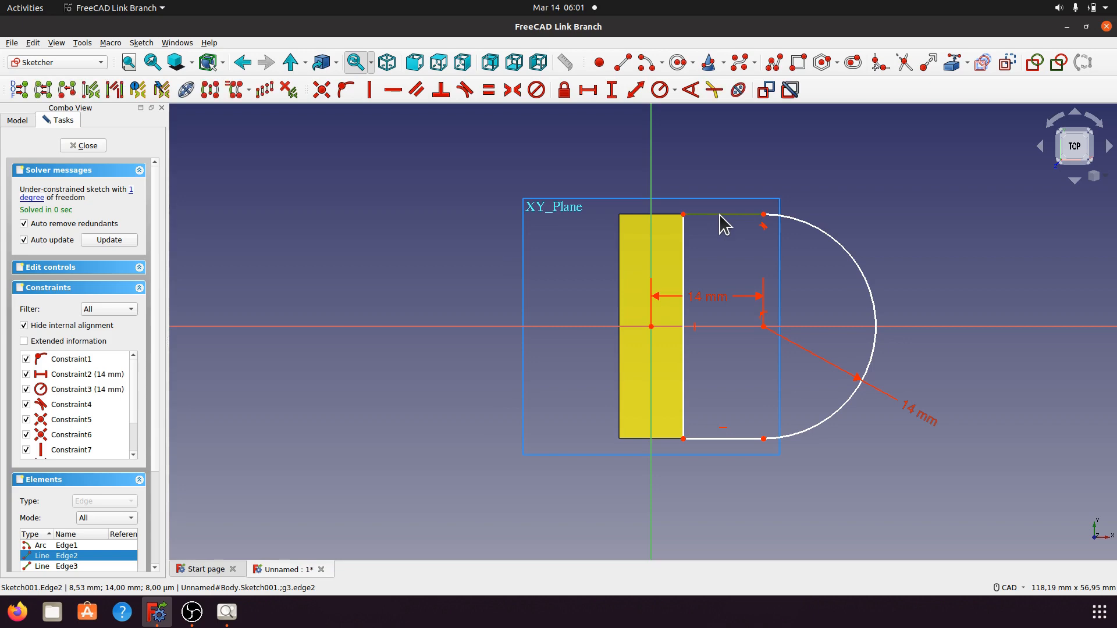
click(590, 92)
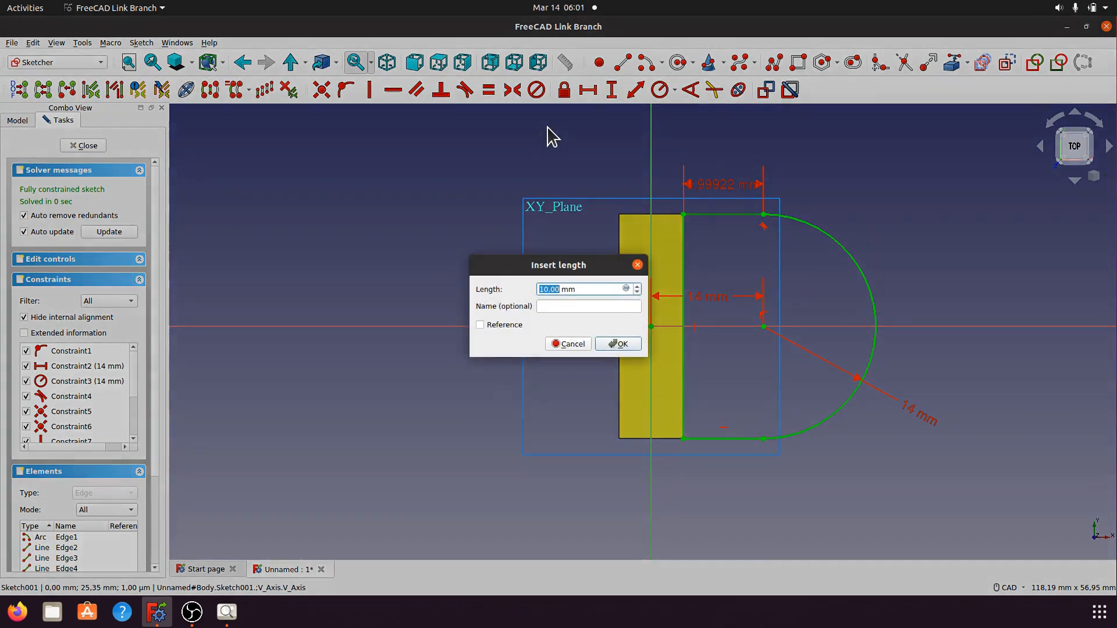
click(624, 345)
drag(727, 184, 734, 177)
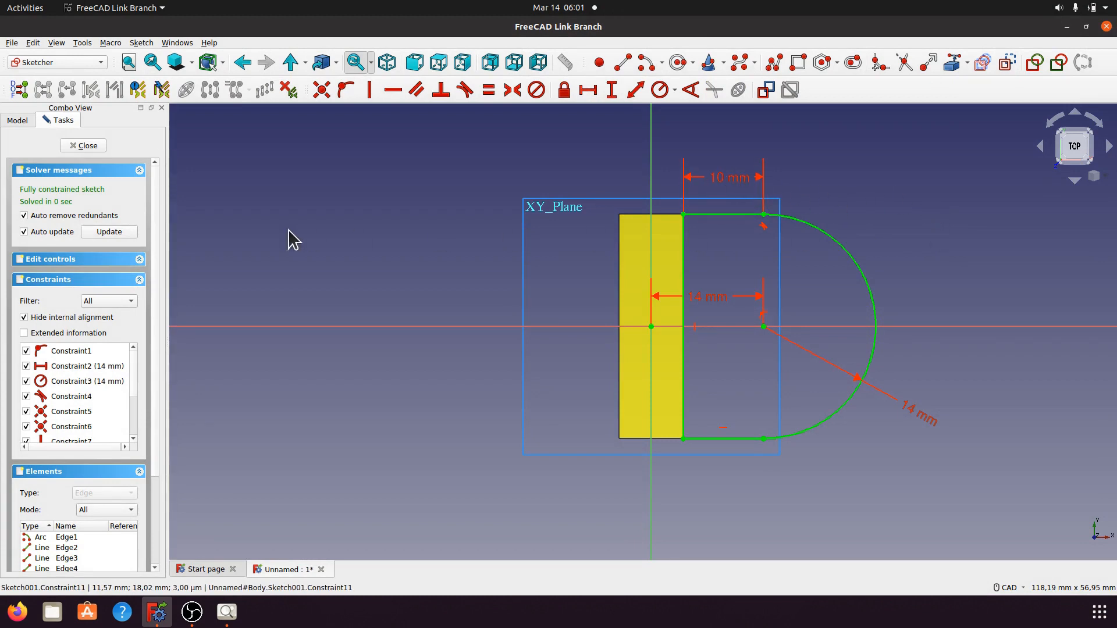
click(83, 145)
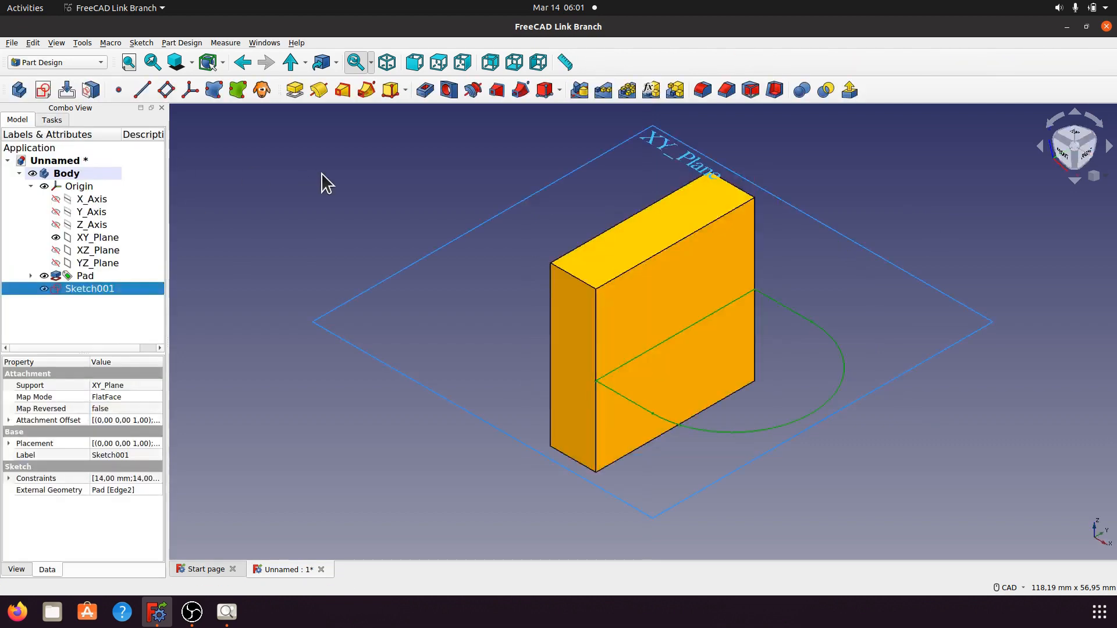
- Consult the reference drawing for the thickness of the sketched eye
click(227, 612)
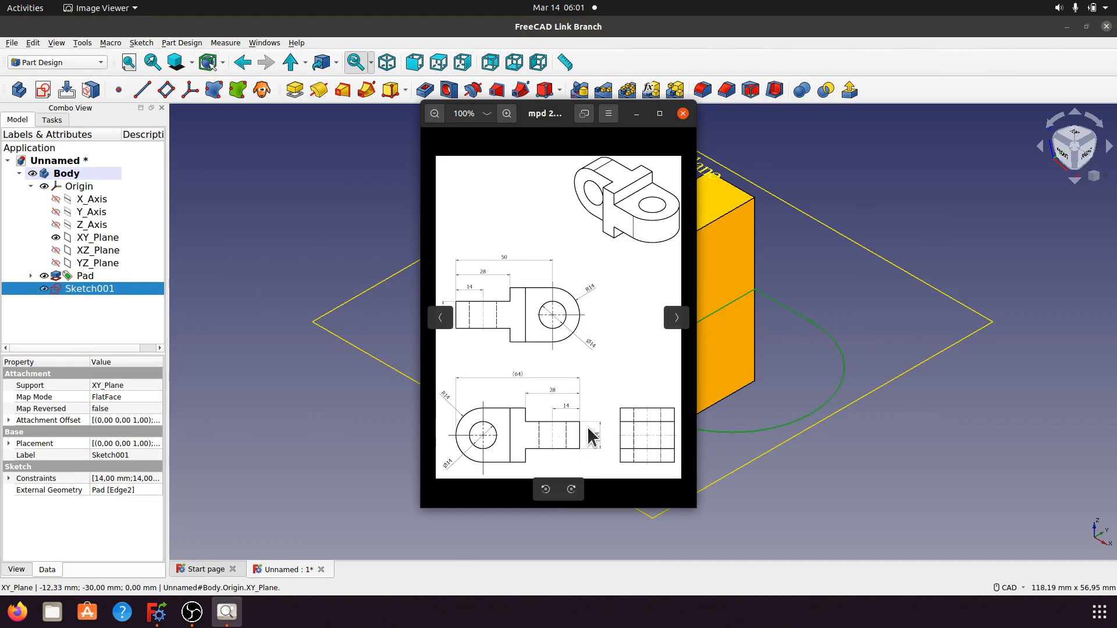
click(636, 114)
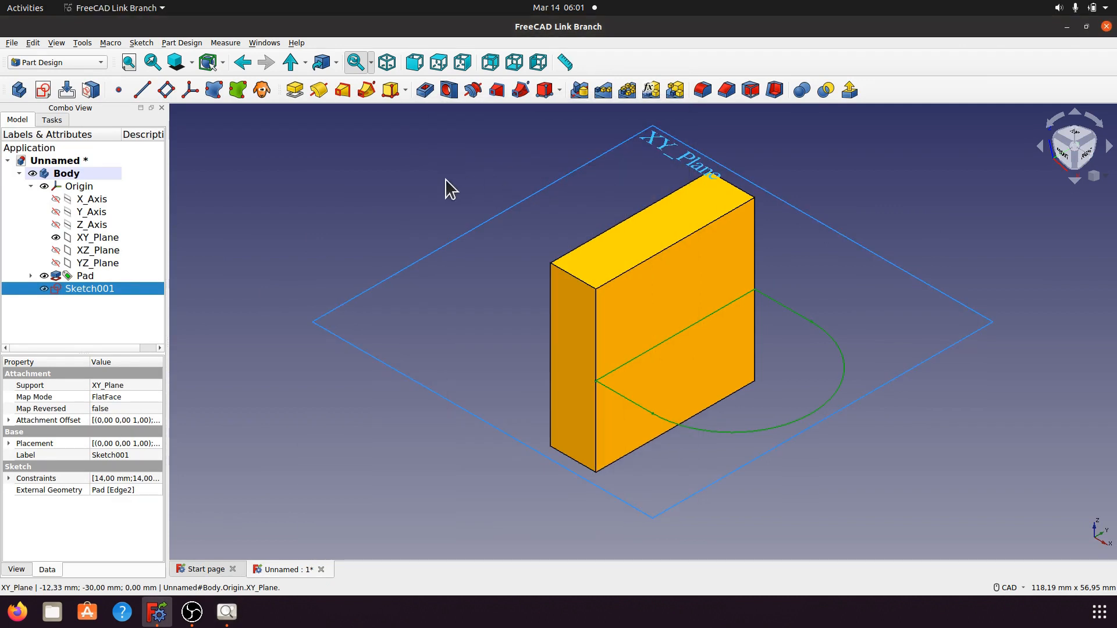
- Pad the first eye's profile to a length of 14 mm, symmetric to the sketch plane
click(295, 90)
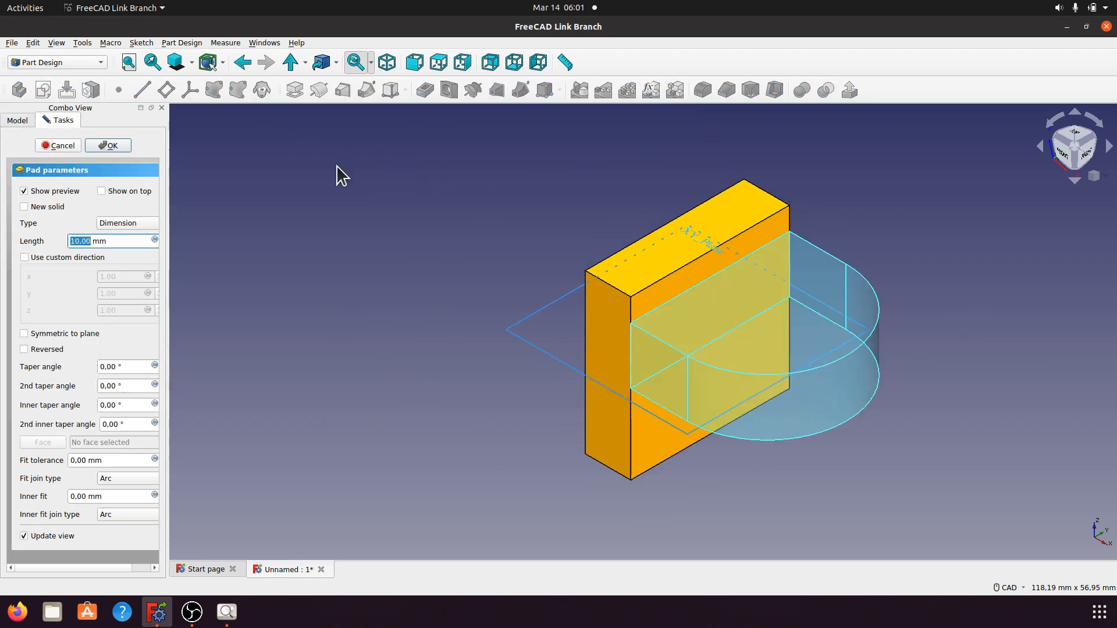
drag(167, 327, 294, 325)
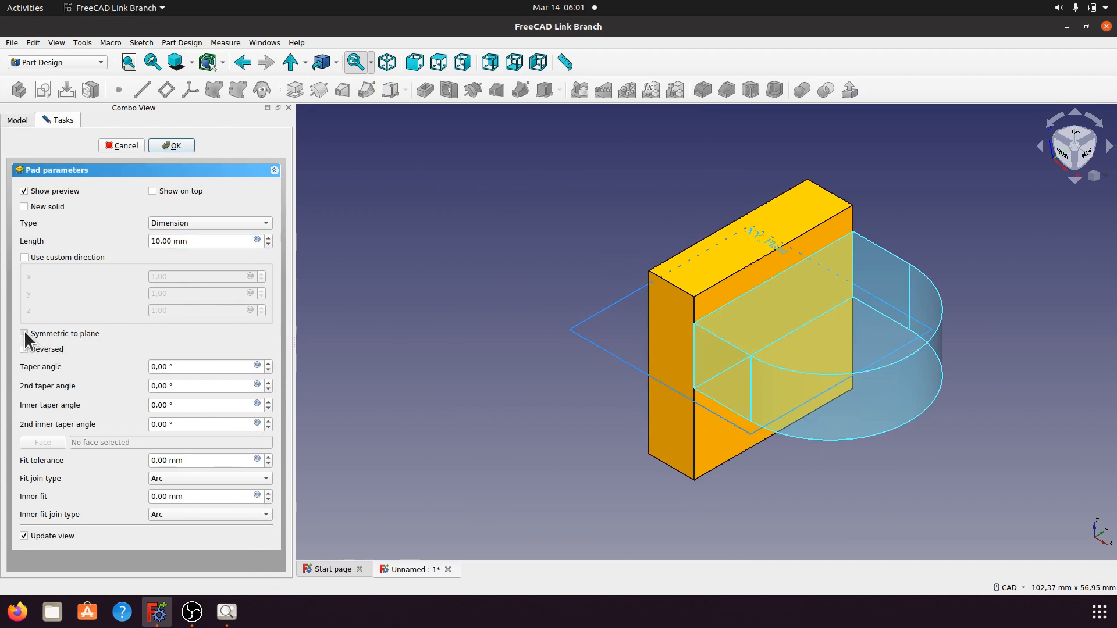
click(188, 241)
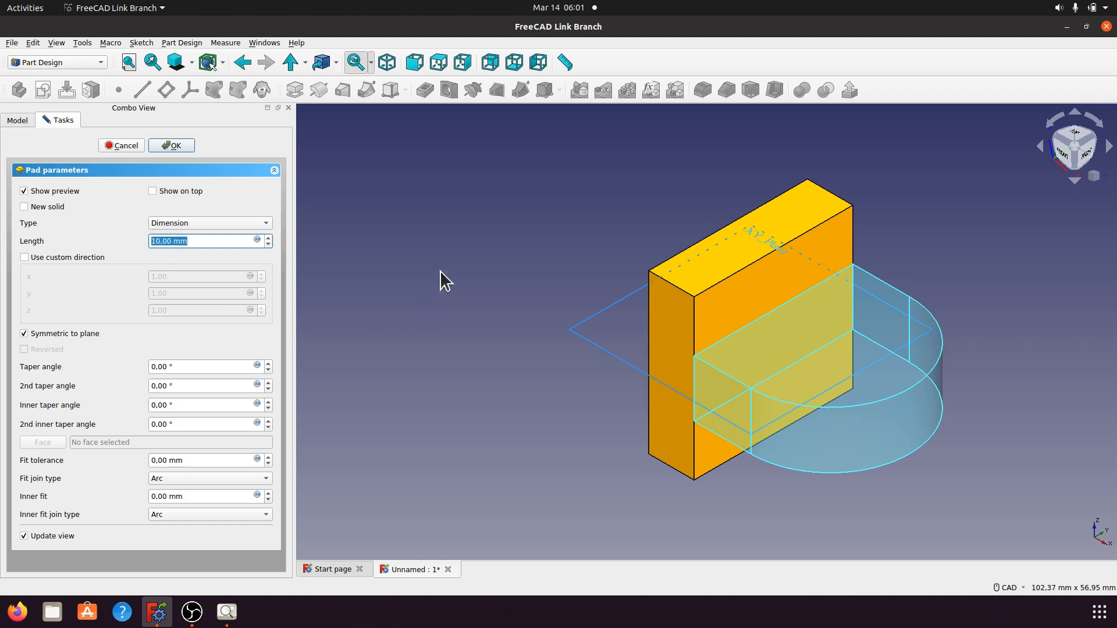
text(14)
click(435, 309)
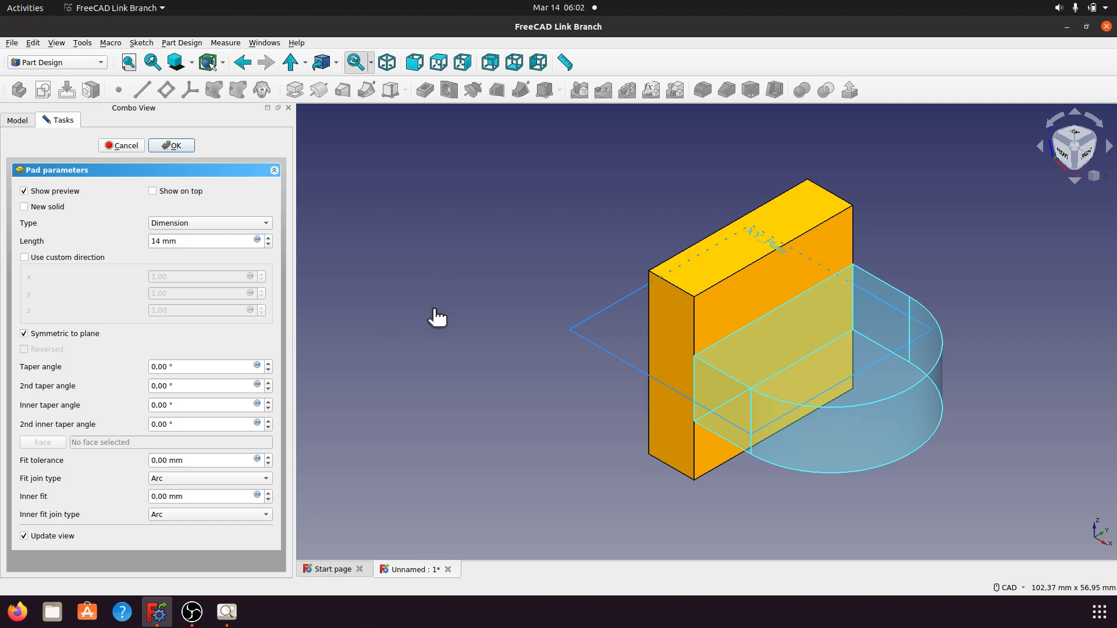
click(174, 146)
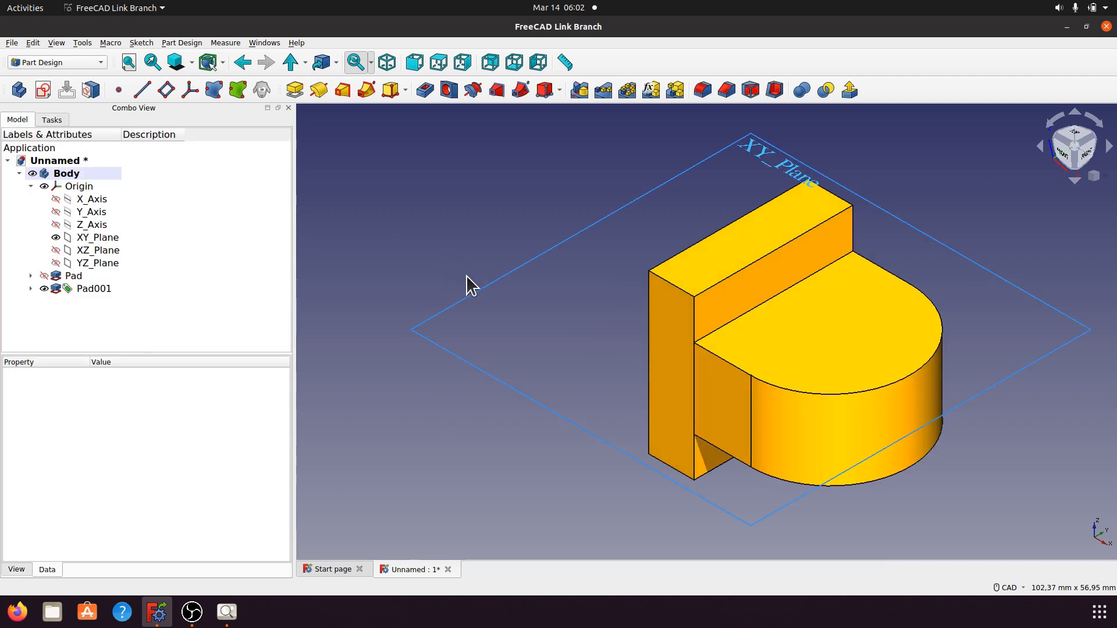
- On the eye's top face, sketch a circle about 12.3 mm in diameter, centred on the rounded edge referenced as external geometry
click(854, 348)
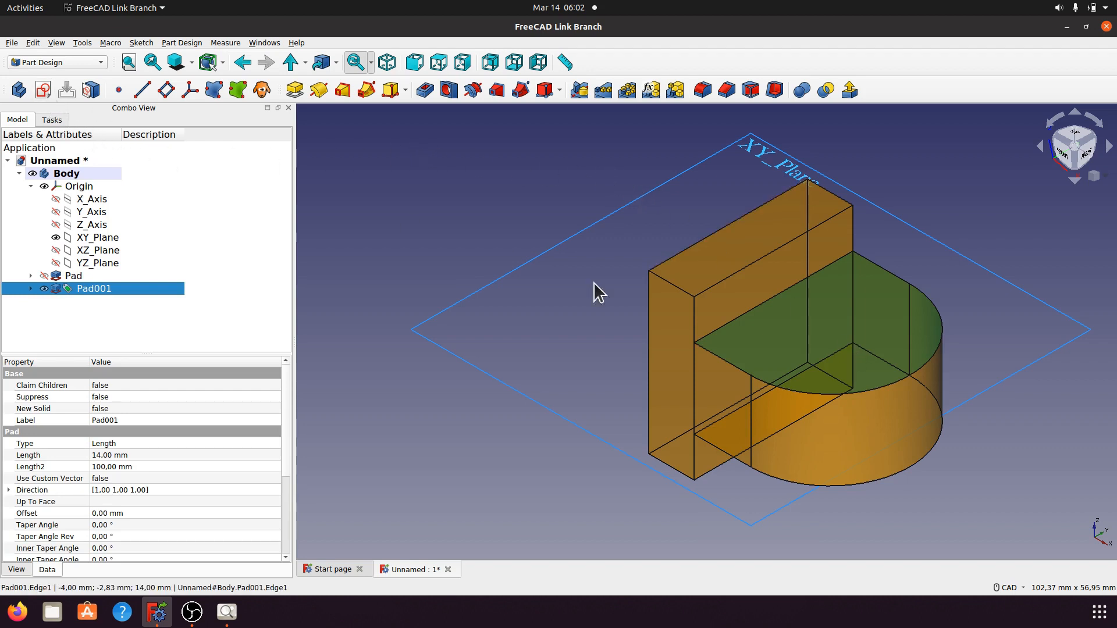
click(42, 90)
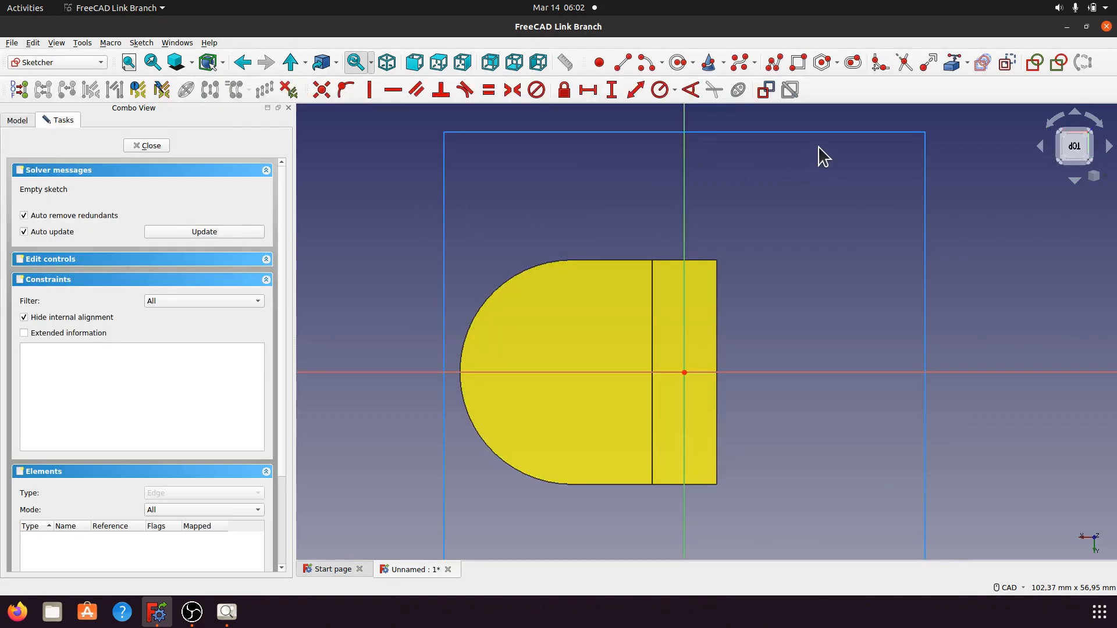
click(767, 92)
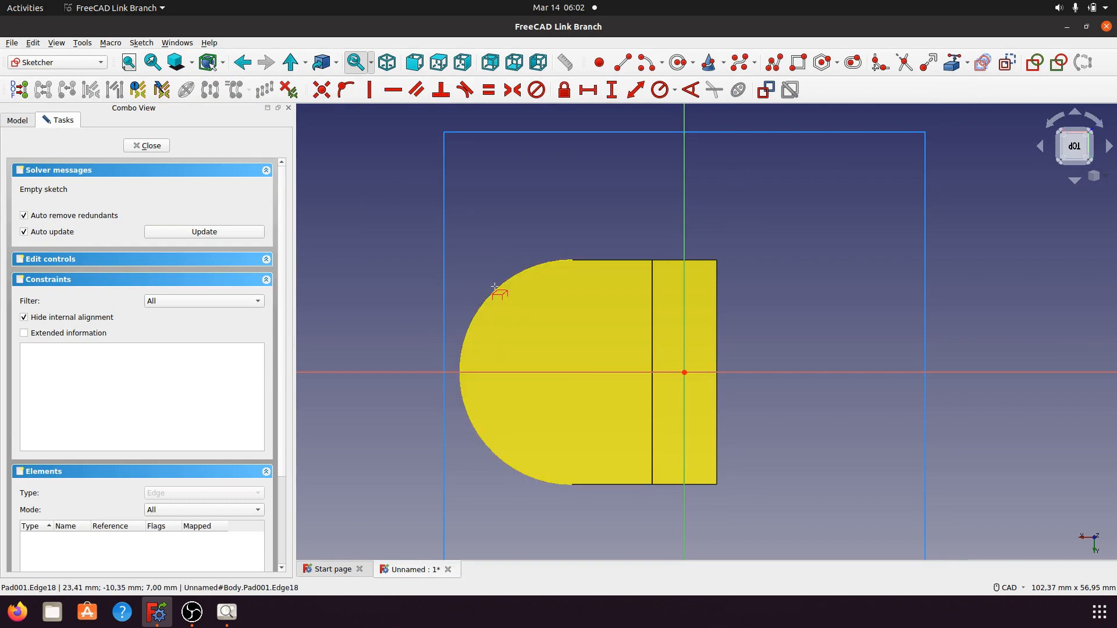
click(497, 287)
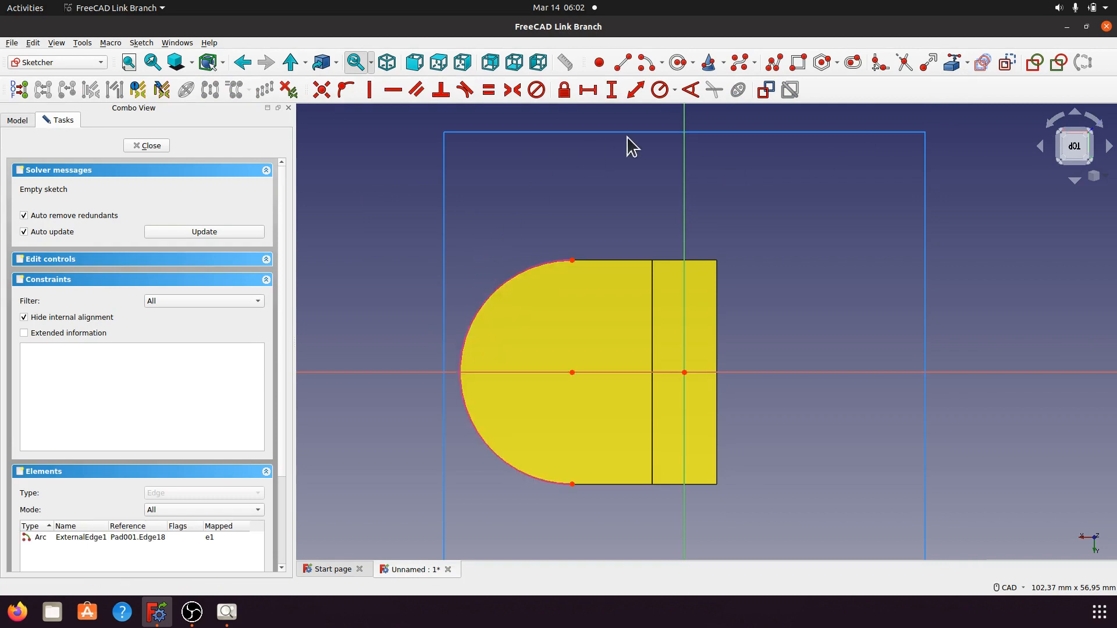
click(678, 63)
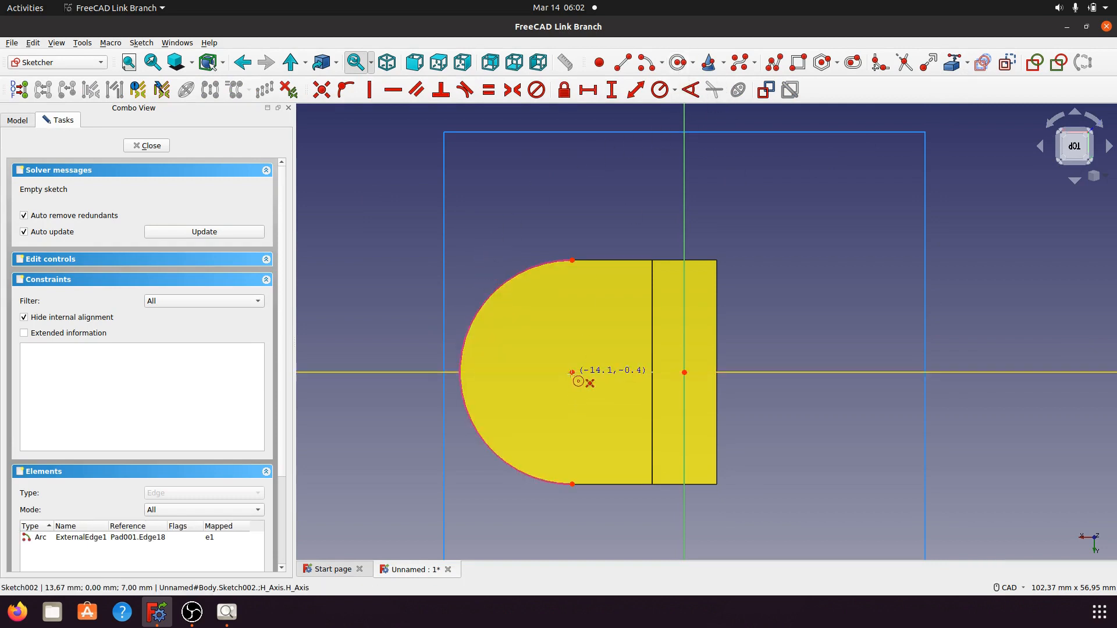
click(573, 372)
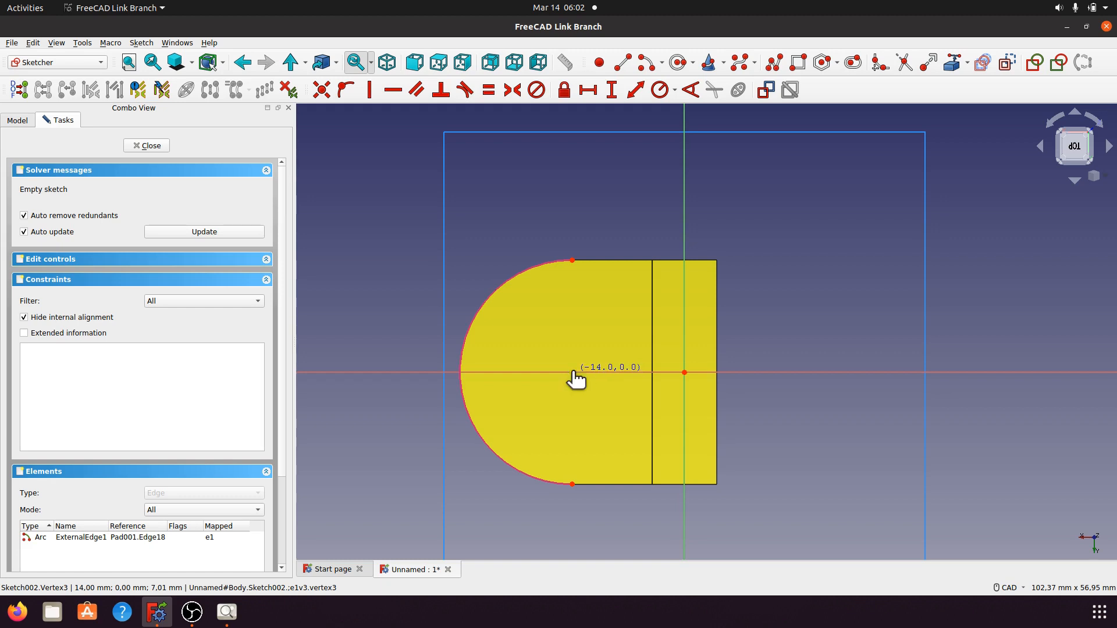
click(595, 415)
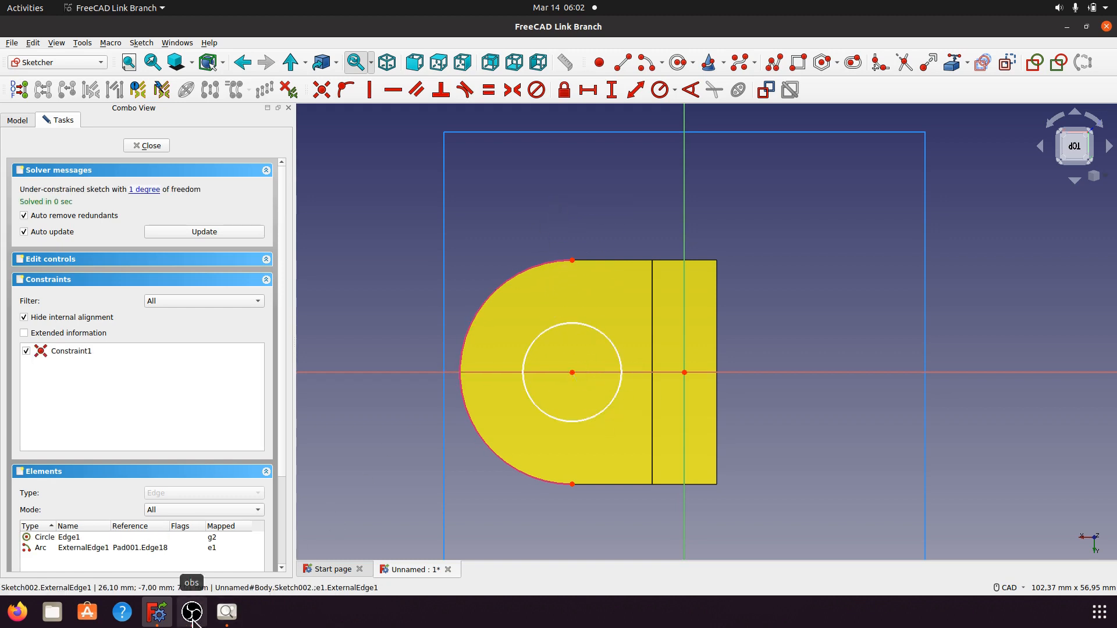
- Check the hole size in the reference drawing, constrain the circle's diameter to 14 mm, and close the sketch
click(226, 612)
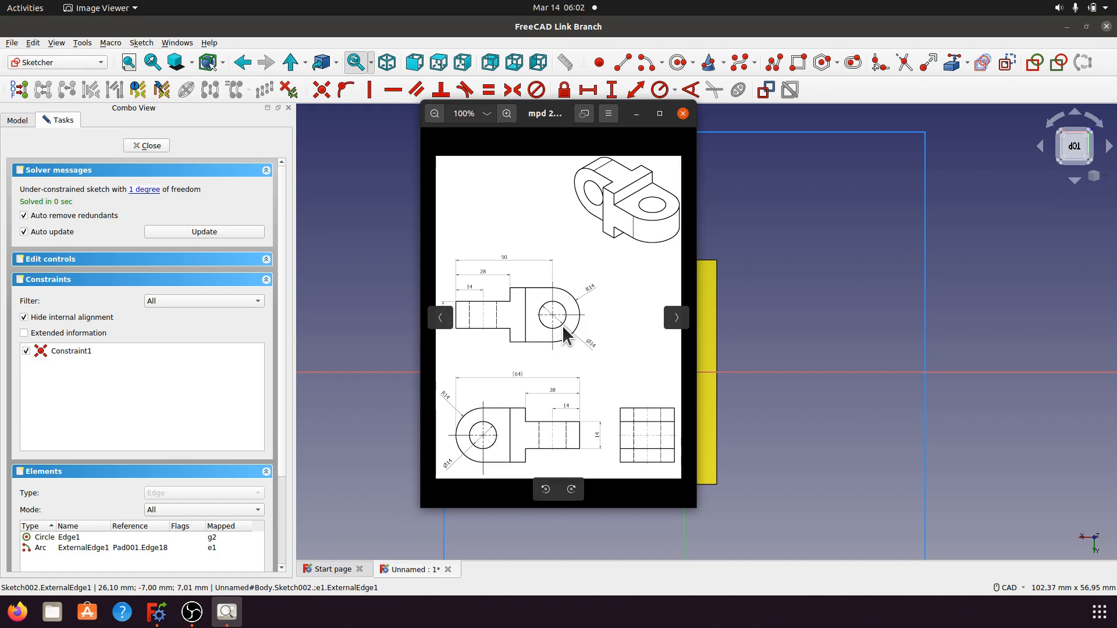
click(636, 113)
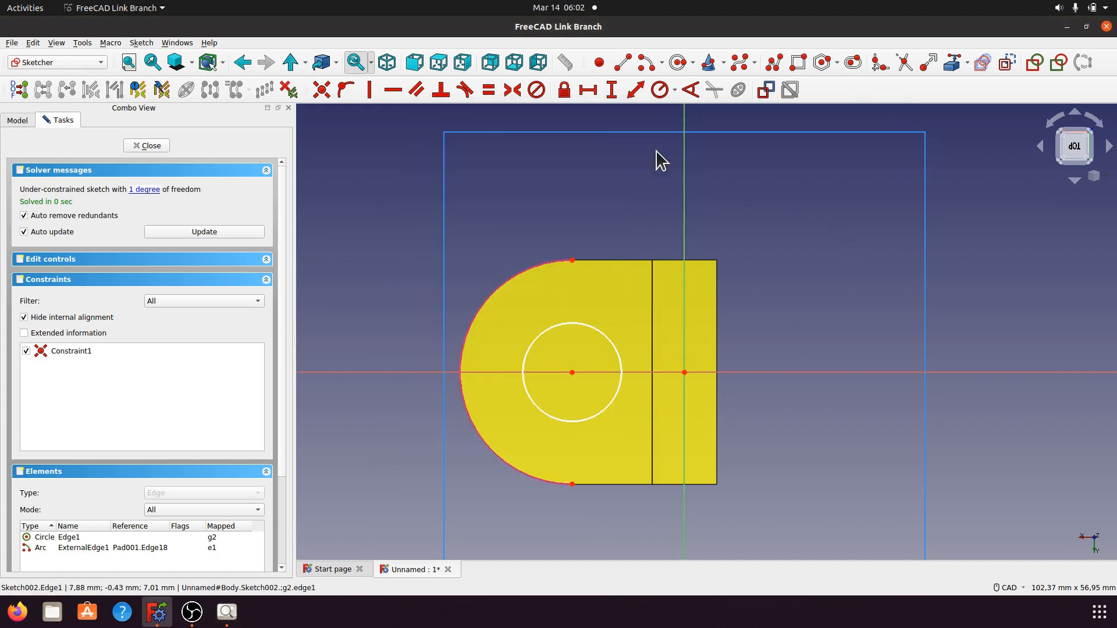
click(601, 332)
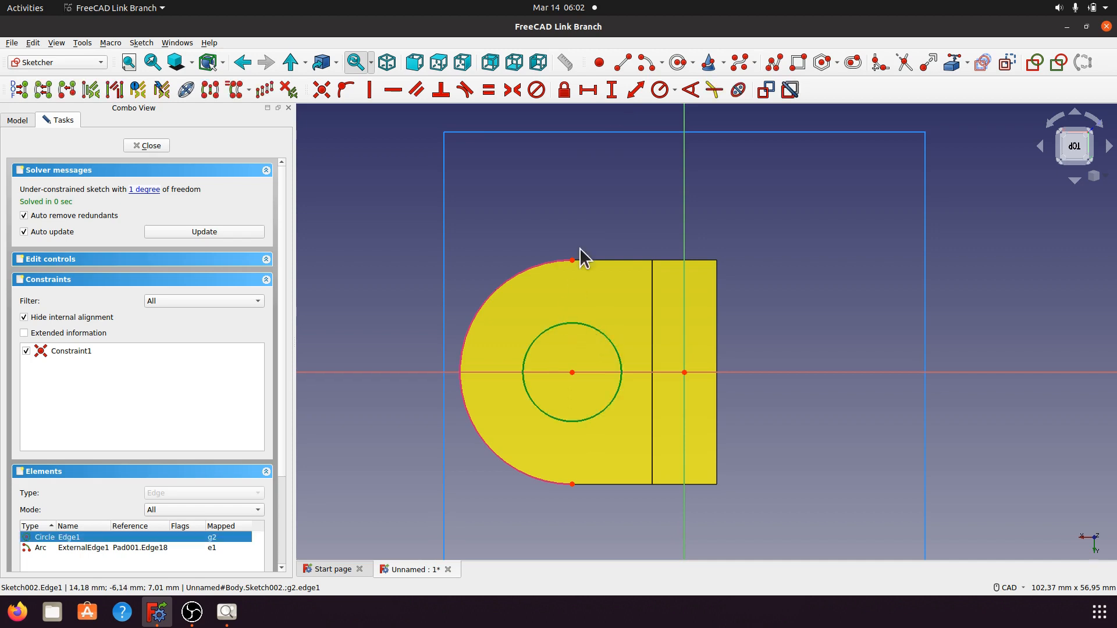
click(675, 91)
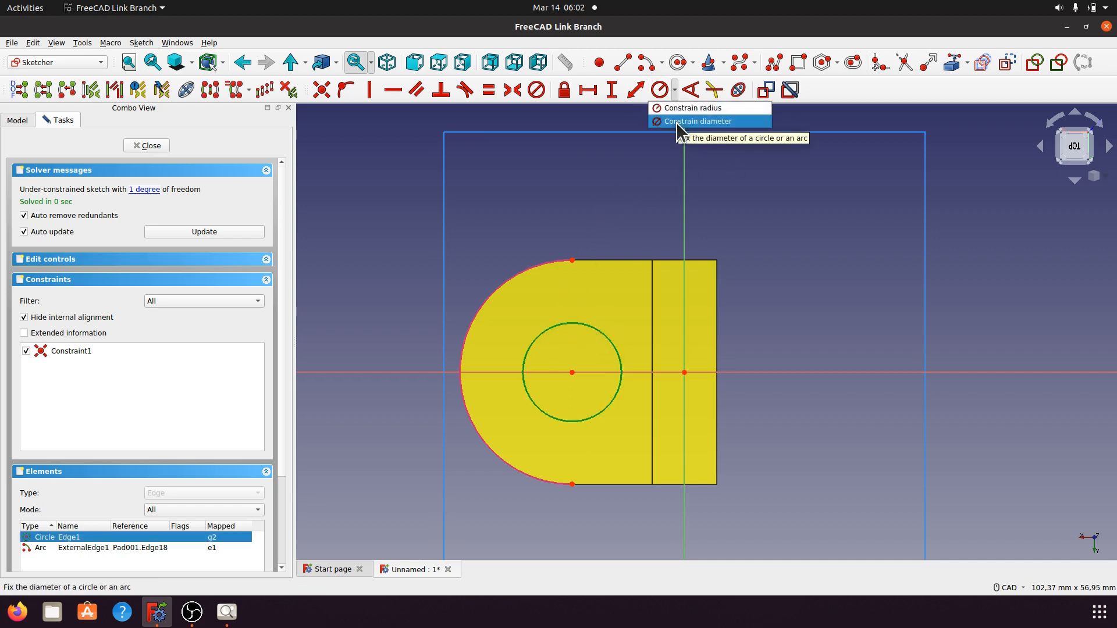
click(676, 122)
text(14)
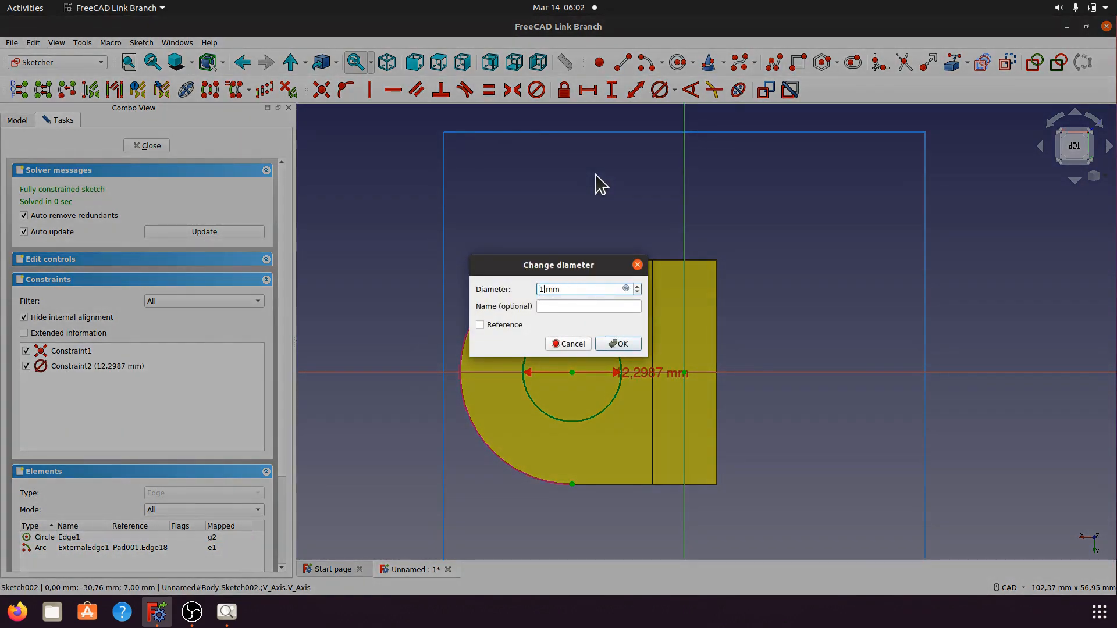
click(622, 344)
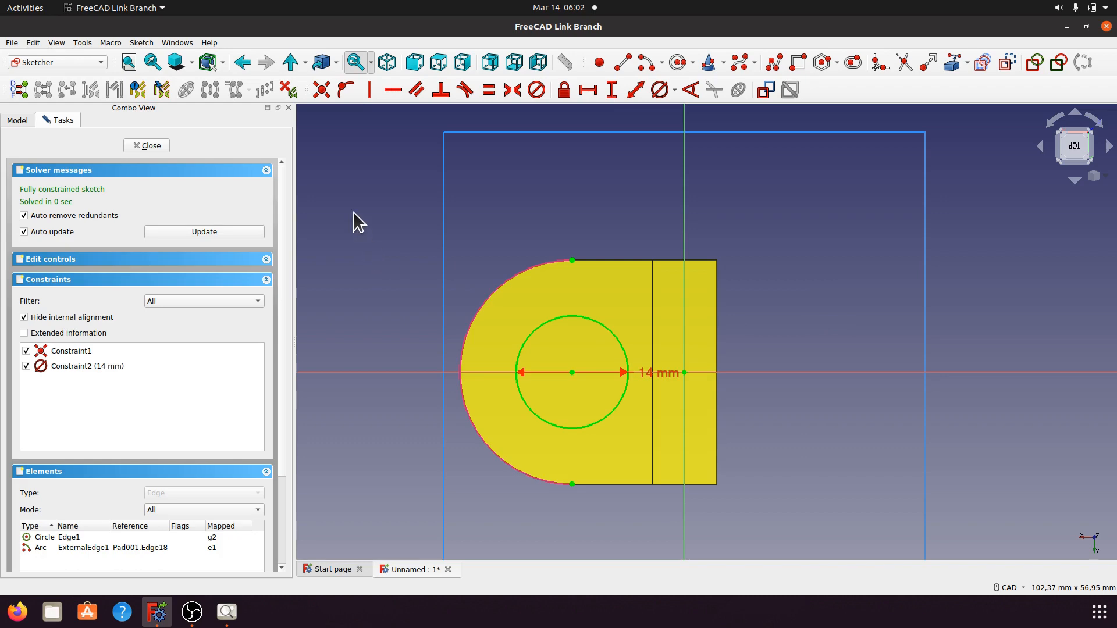
drag(295, 260, 236, 260)
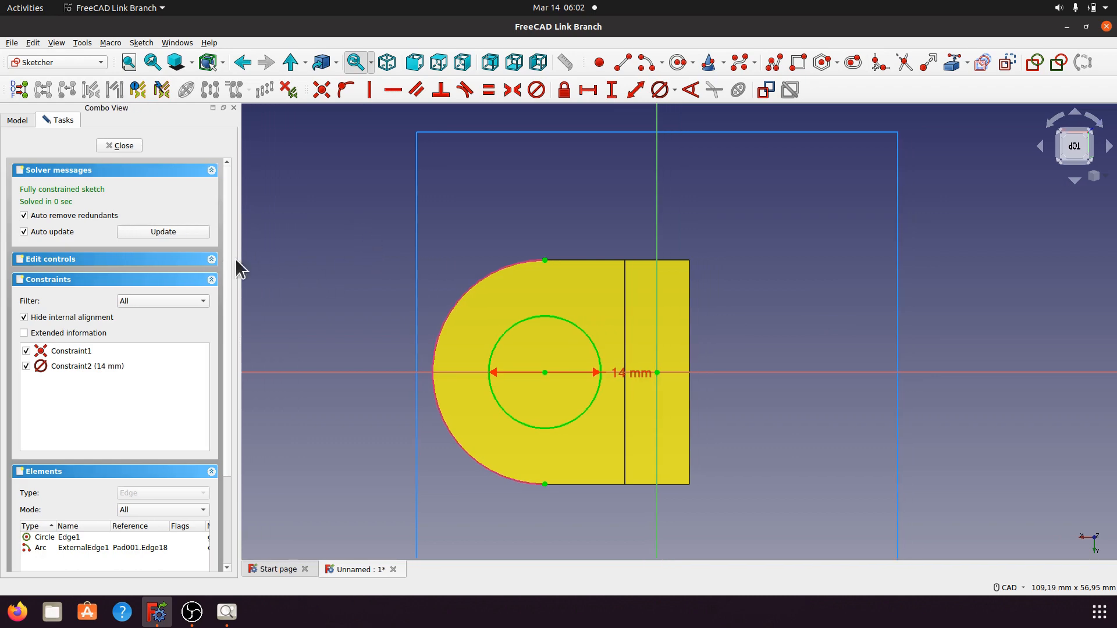
click(123, 145)
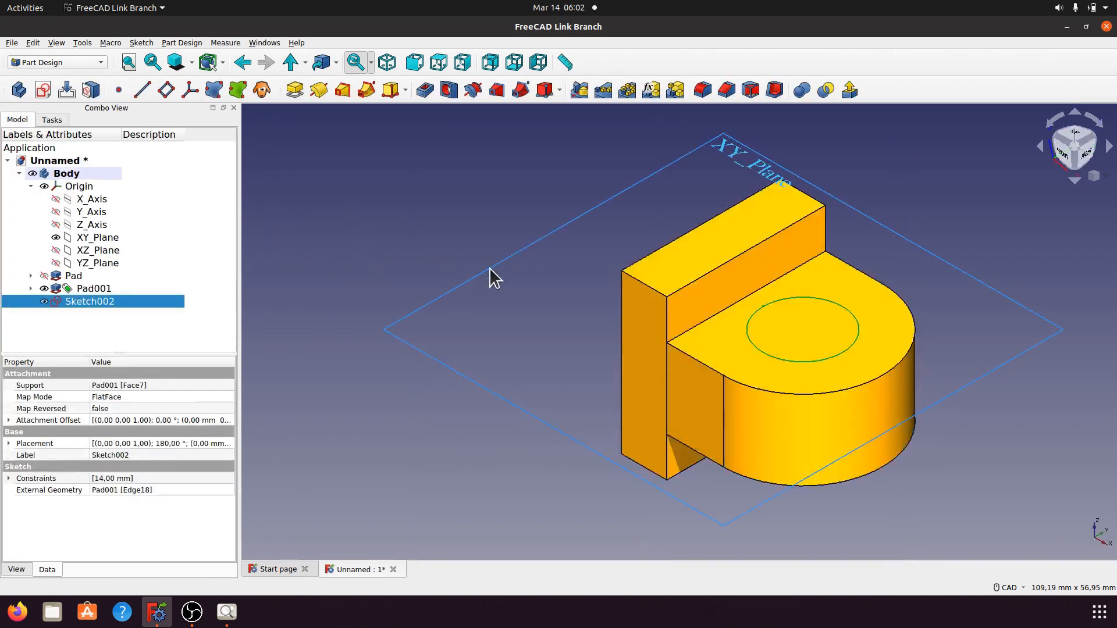
- Pocket the circle through the eye using the To first type, and inspect the resulting hole
click(426, 90)
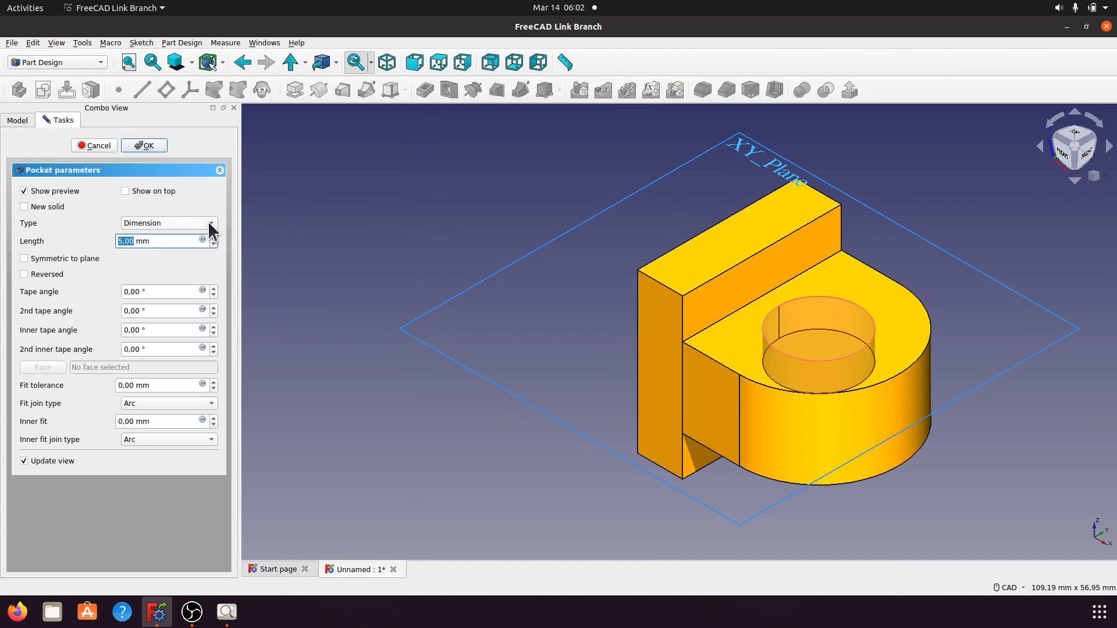
click(208, 221)
click(175, 250)
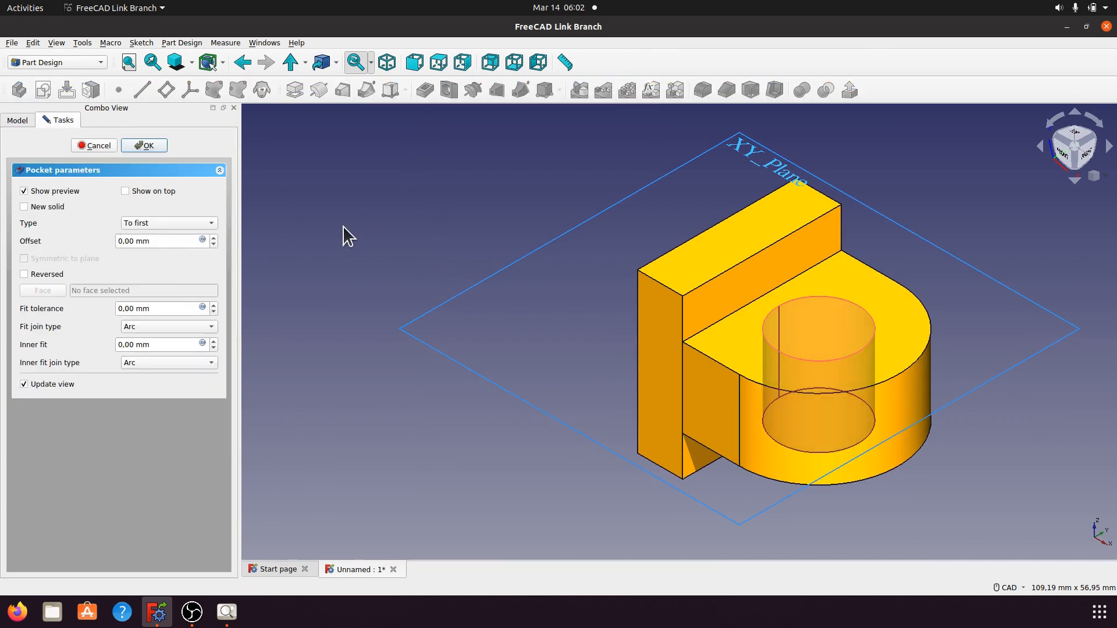
middle_drag(868, 463, 809, 443)
click(391, 65)
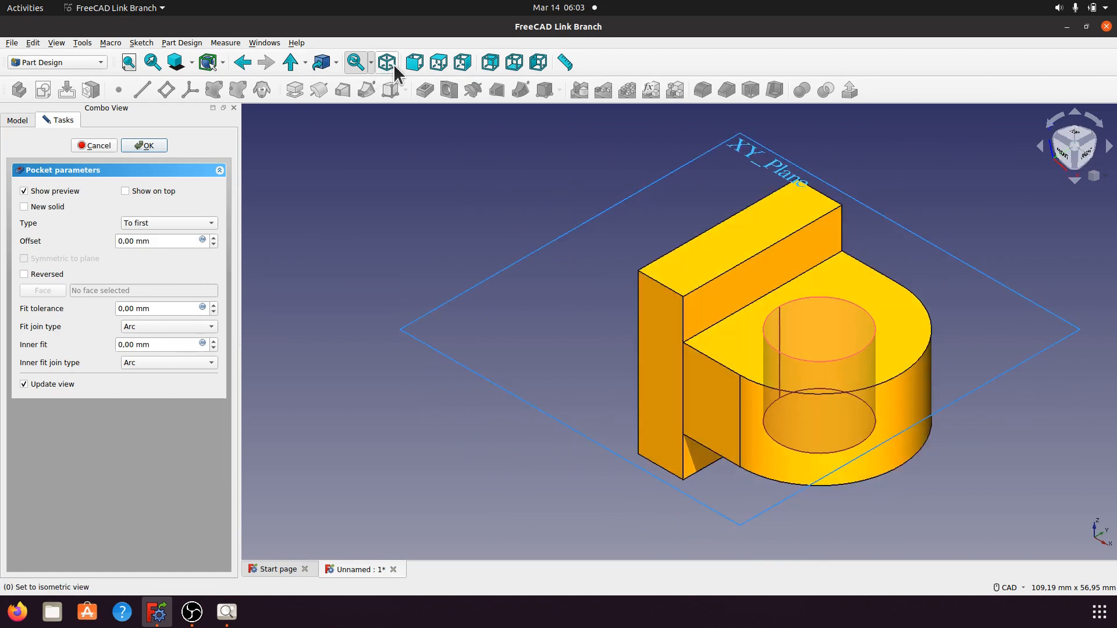
middle_drag(650, 328, 546, 298)
scroll(545, 299, down, 1)
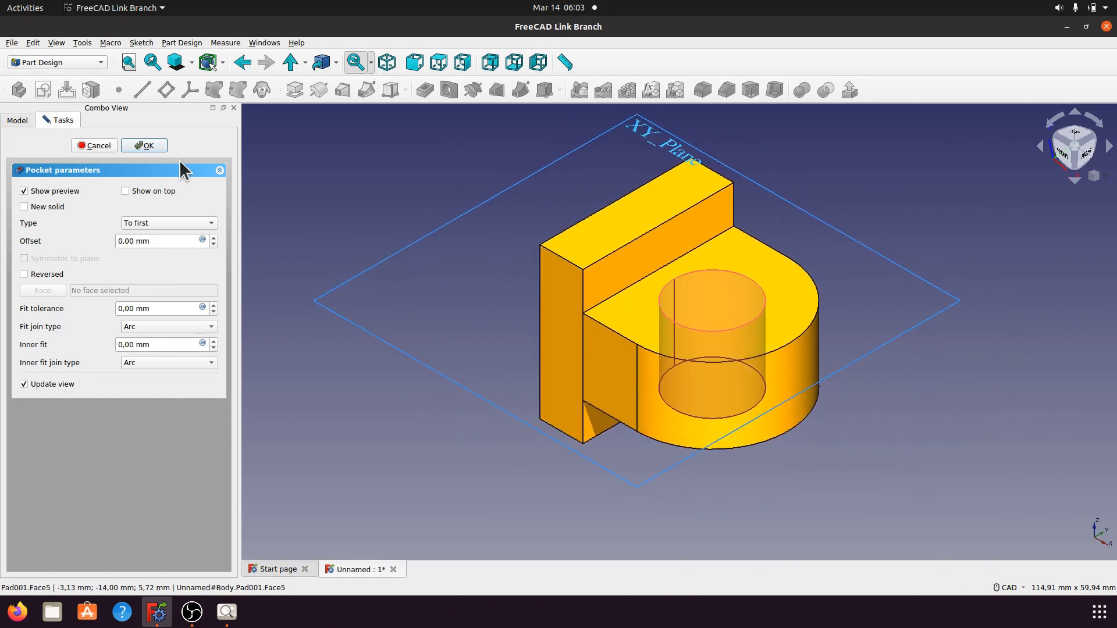
click(145, 145)
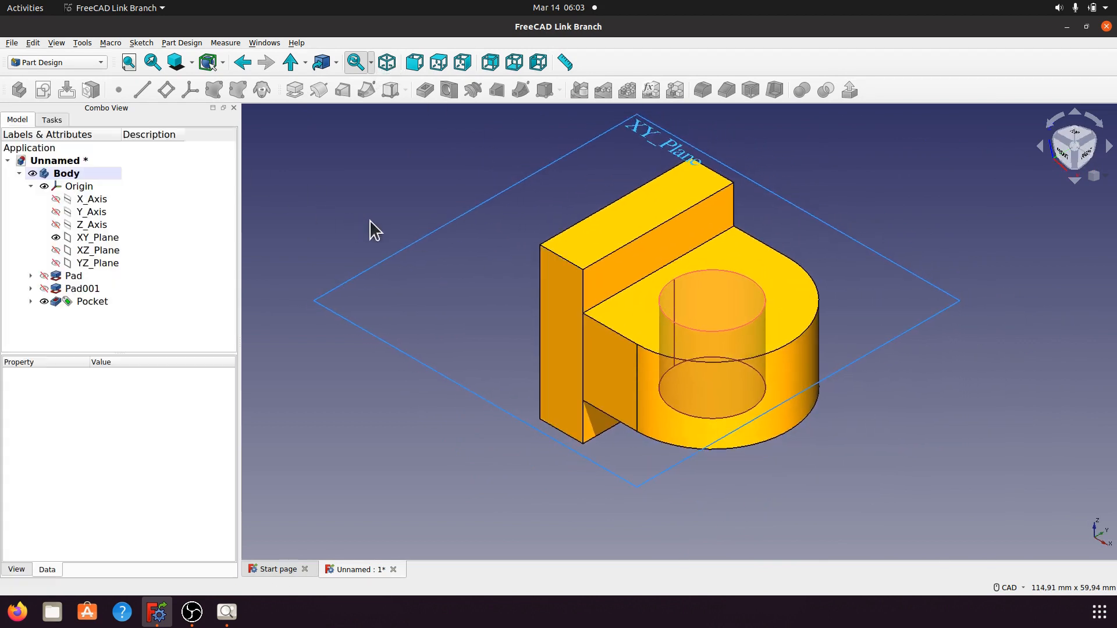
middle_drag(827, 263, 802, 296)
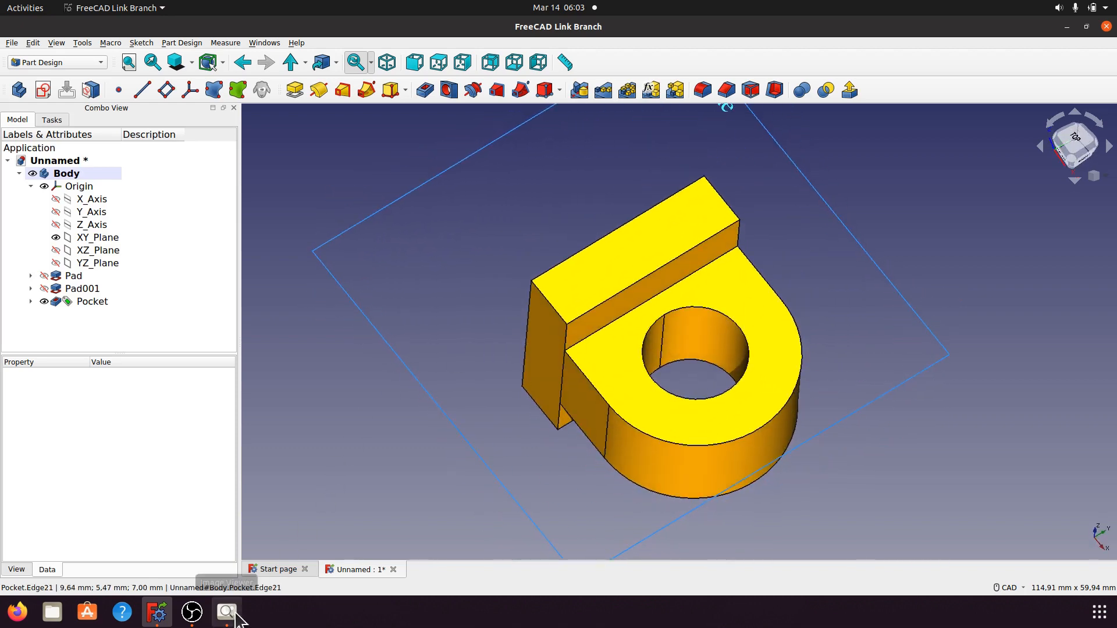
- Reopen the first eye's profile sketch, check the reference drawing, and set the arc centre's horizontal distance from the origin to 18 mm
click(226, 611)
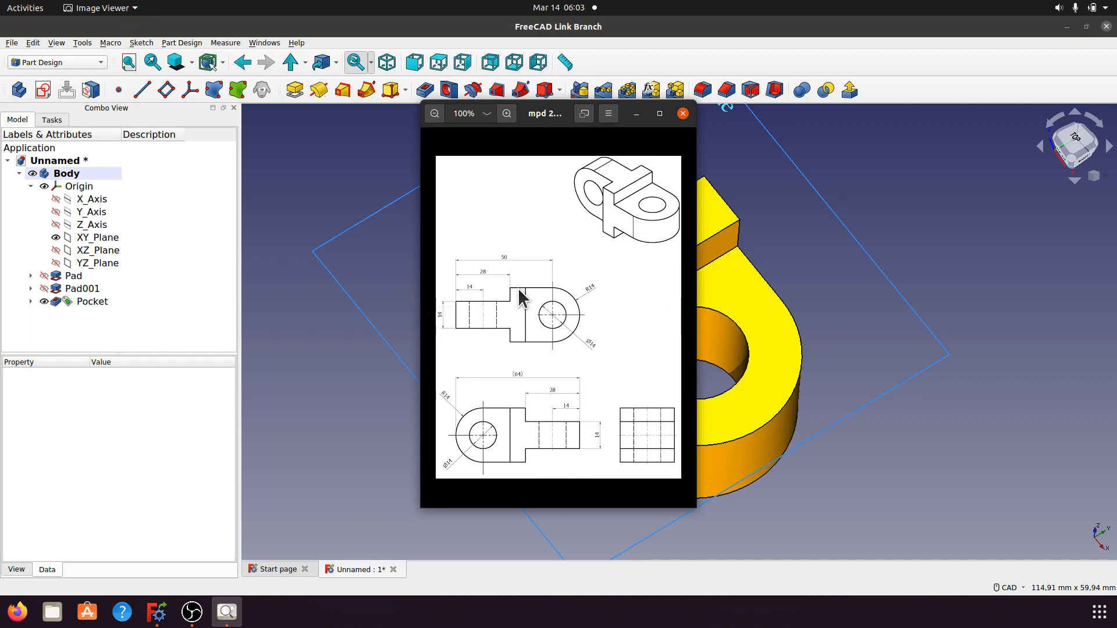
click(637, 114)
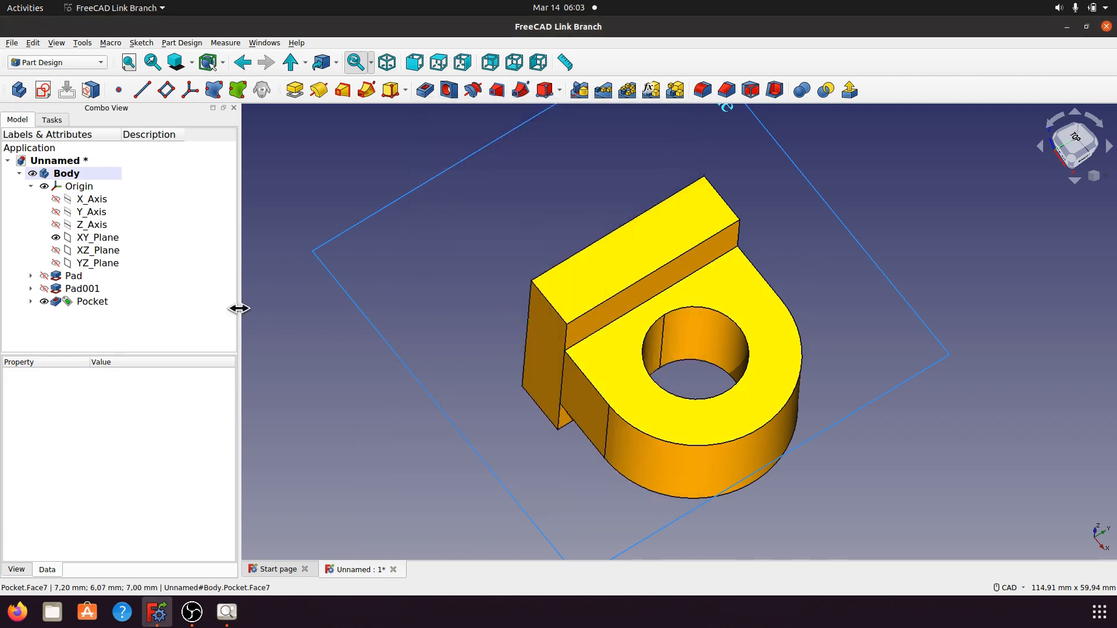
click(31, 288)
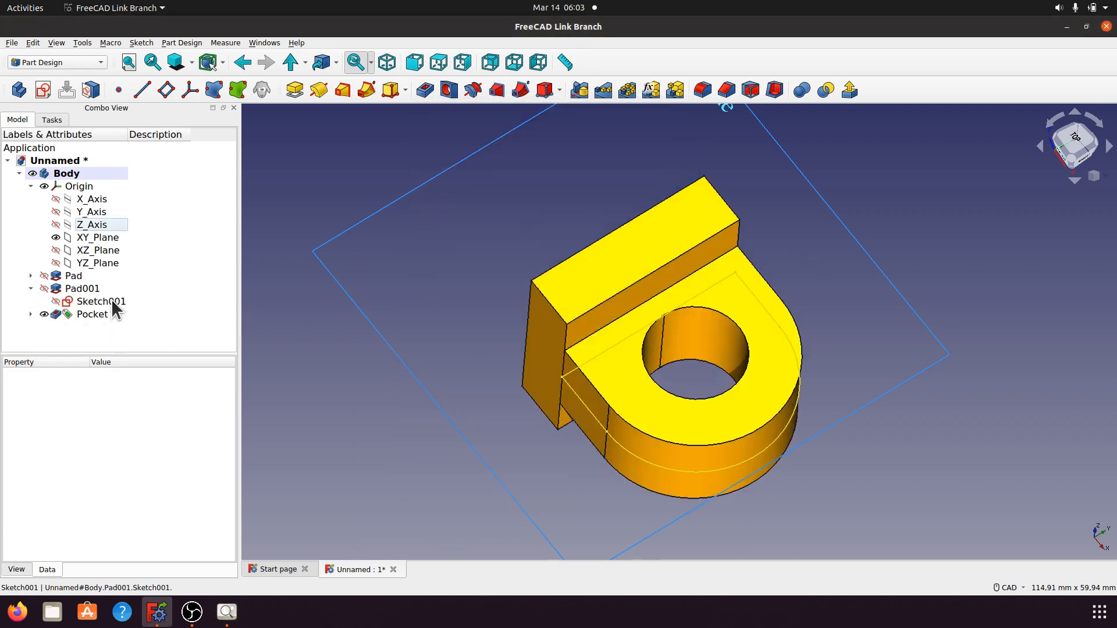
double_click(111, 303)
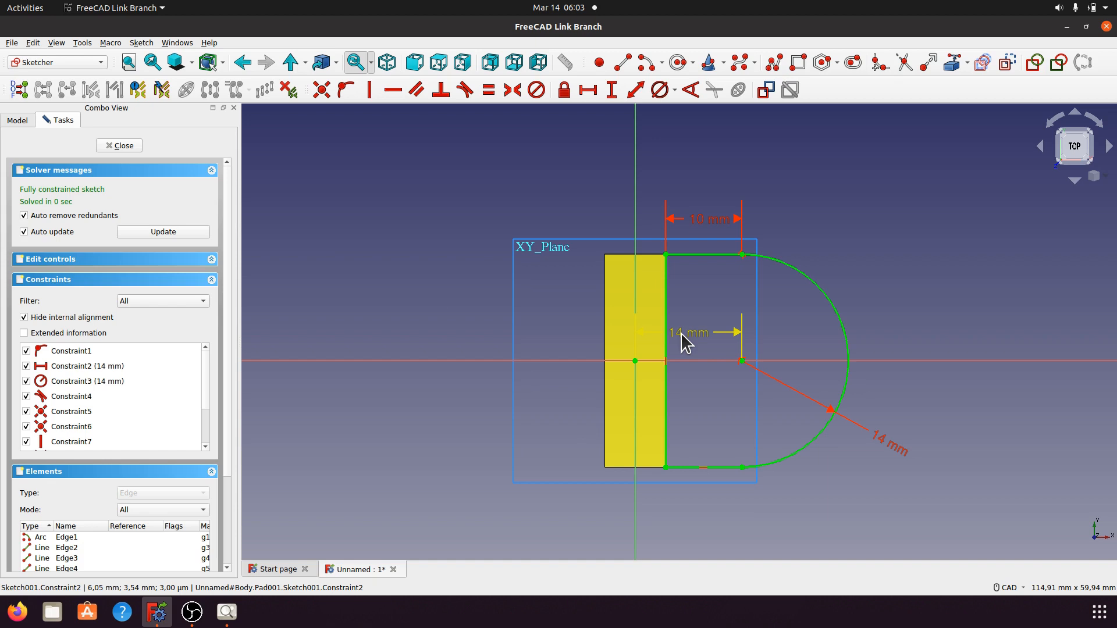
click(227, 612)
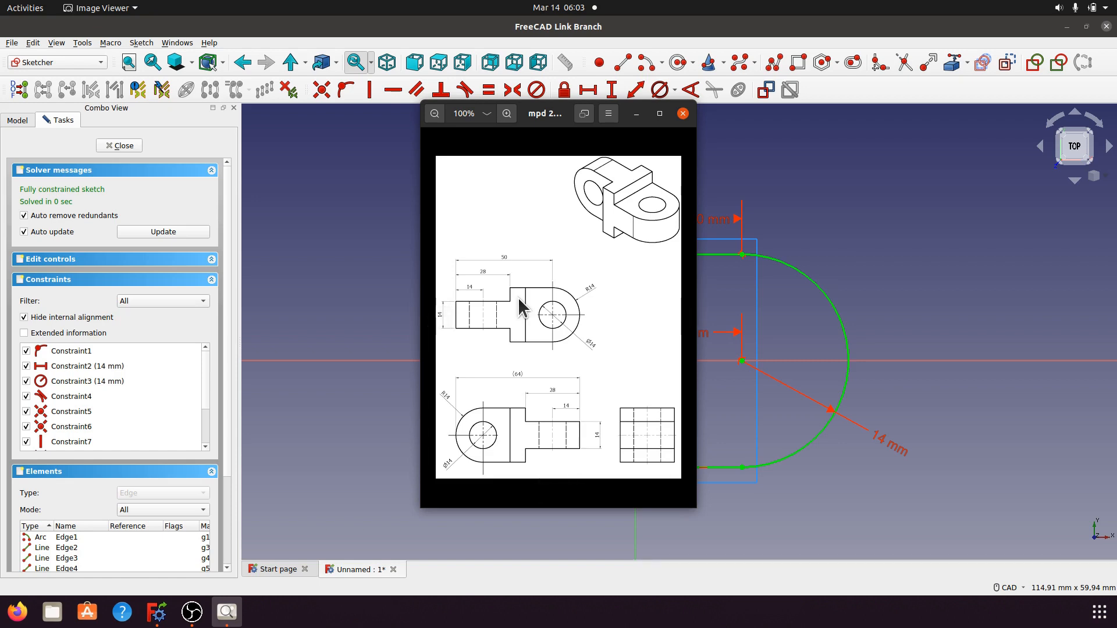
click(636, 113)
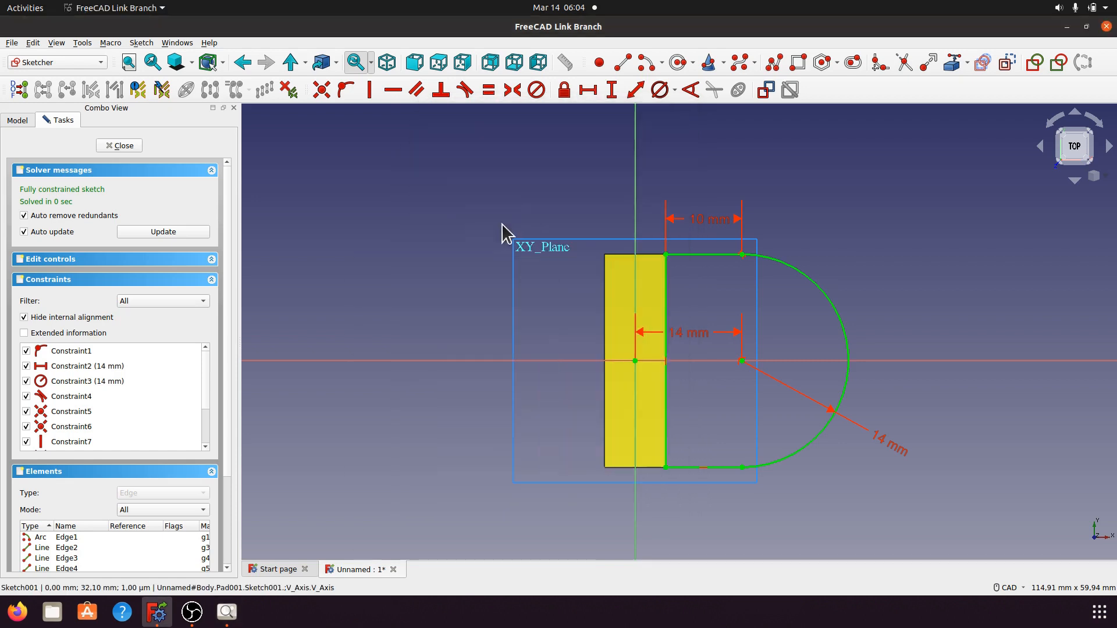
double_click(689, 337)
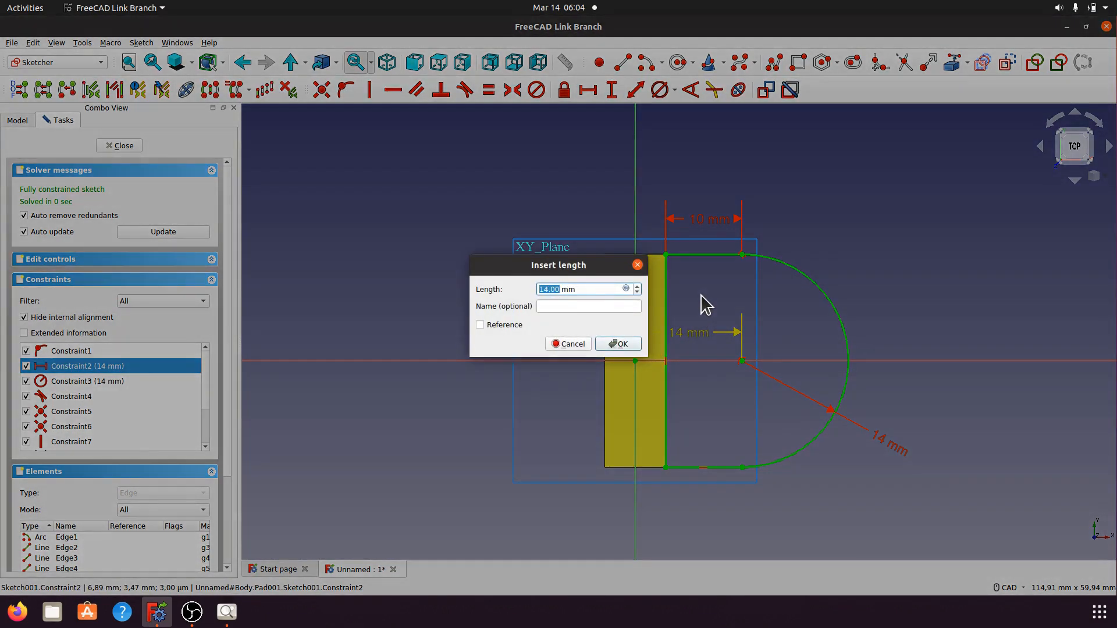
text(18)
click(625, 344)
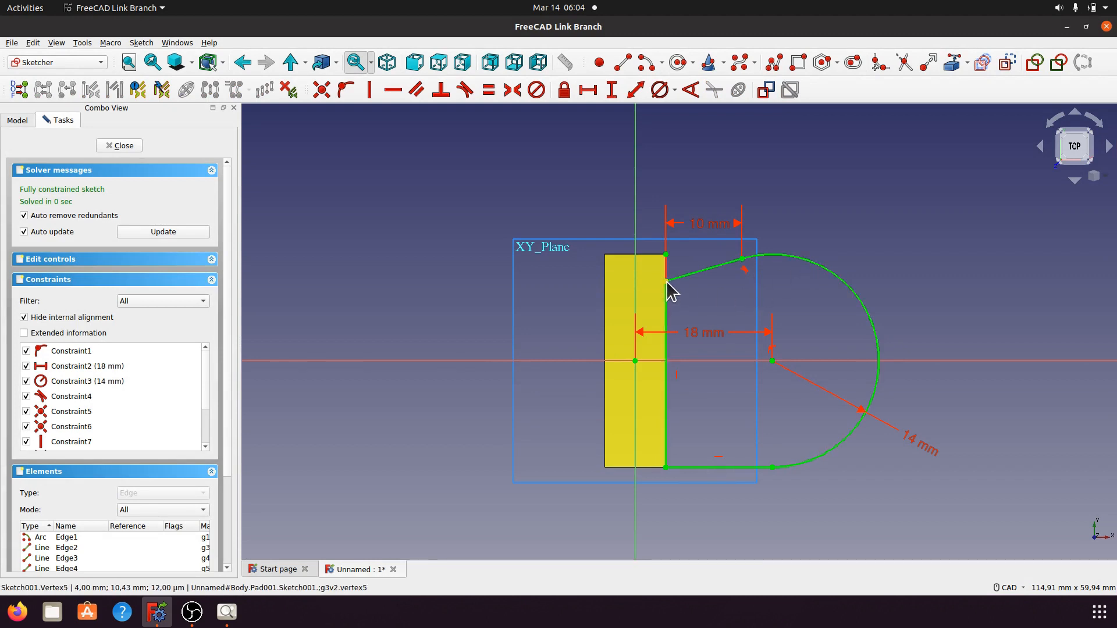
- Try to make the profile's upper inner corner coincident with the plate's corner and delete the 10 mm dimension, and undo these changes
click(667, 255)
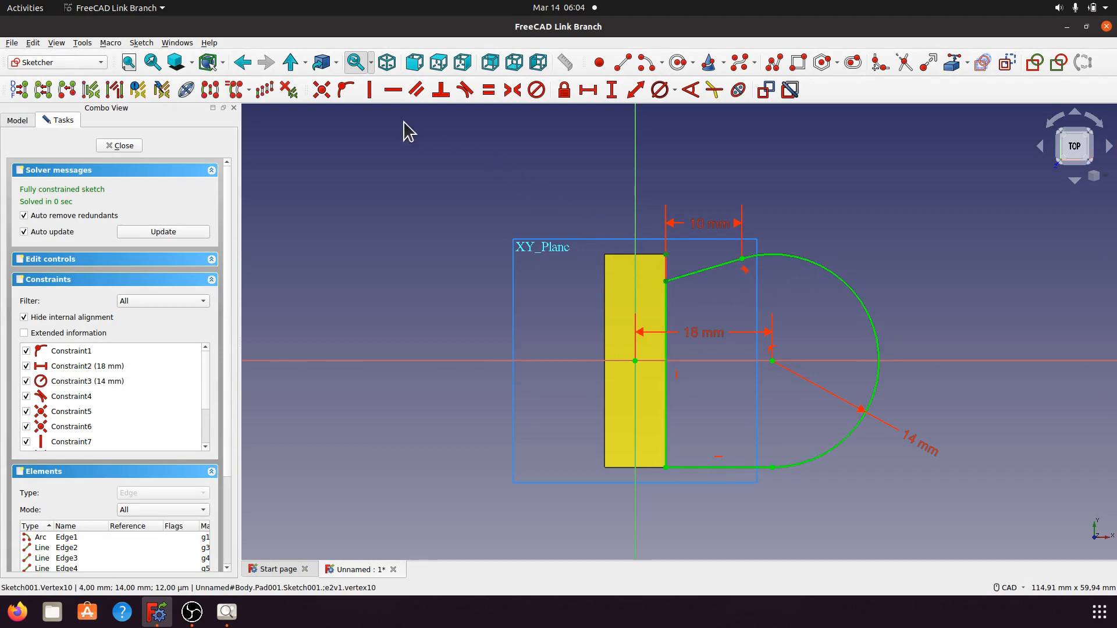
click(322, 90)
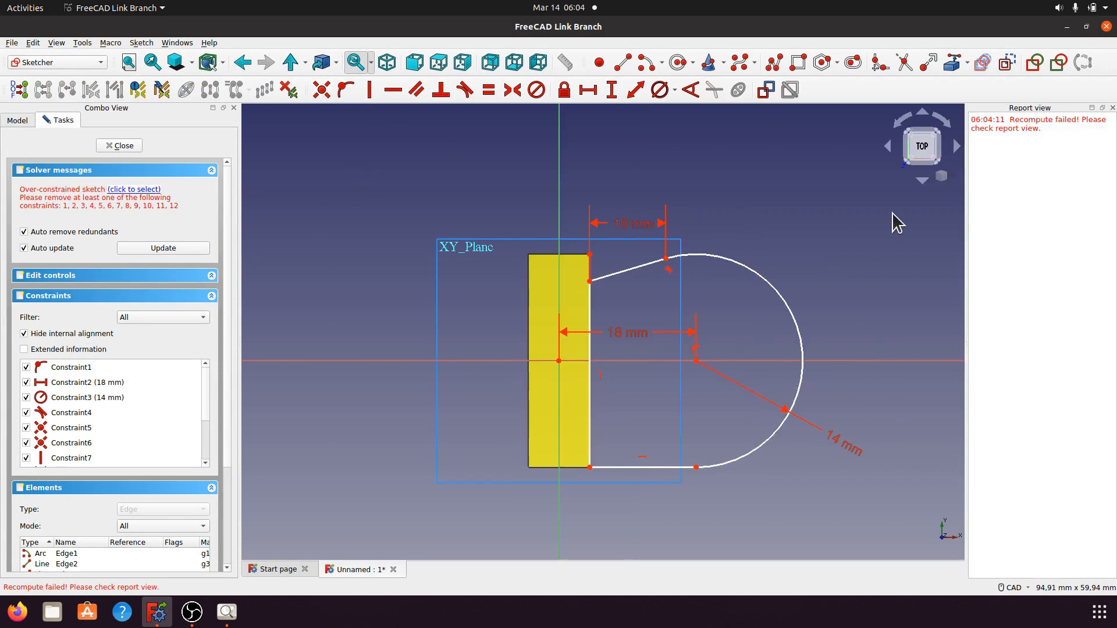
click(1112, 107)
click(707, 224)
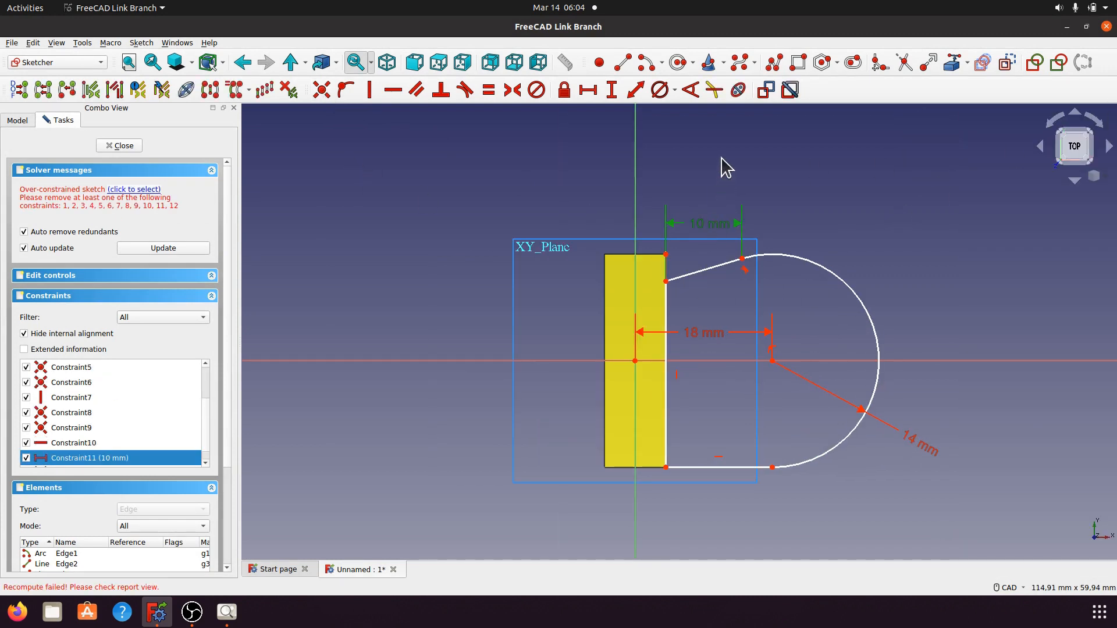
key(Delete)
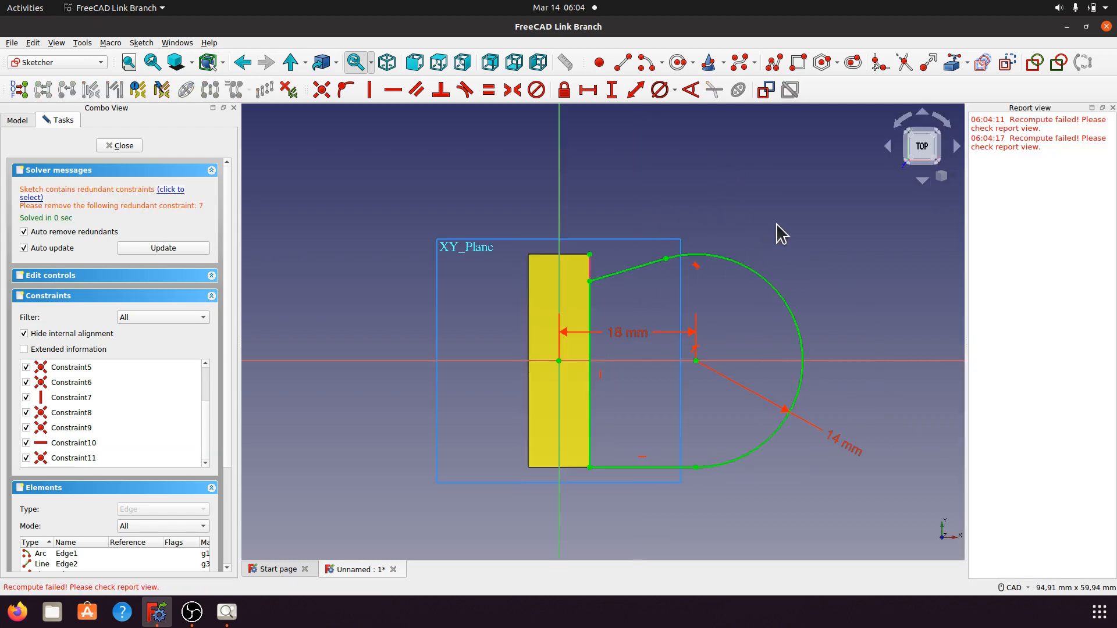
click(1112, 108)
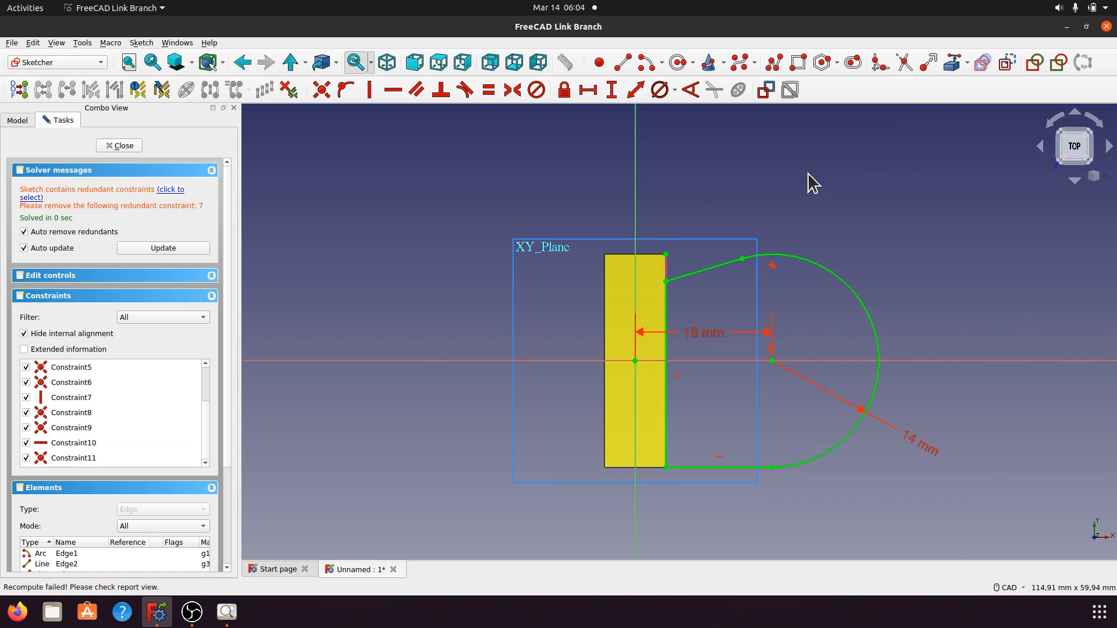
key(ctrl+z)
key(ctrl+z)
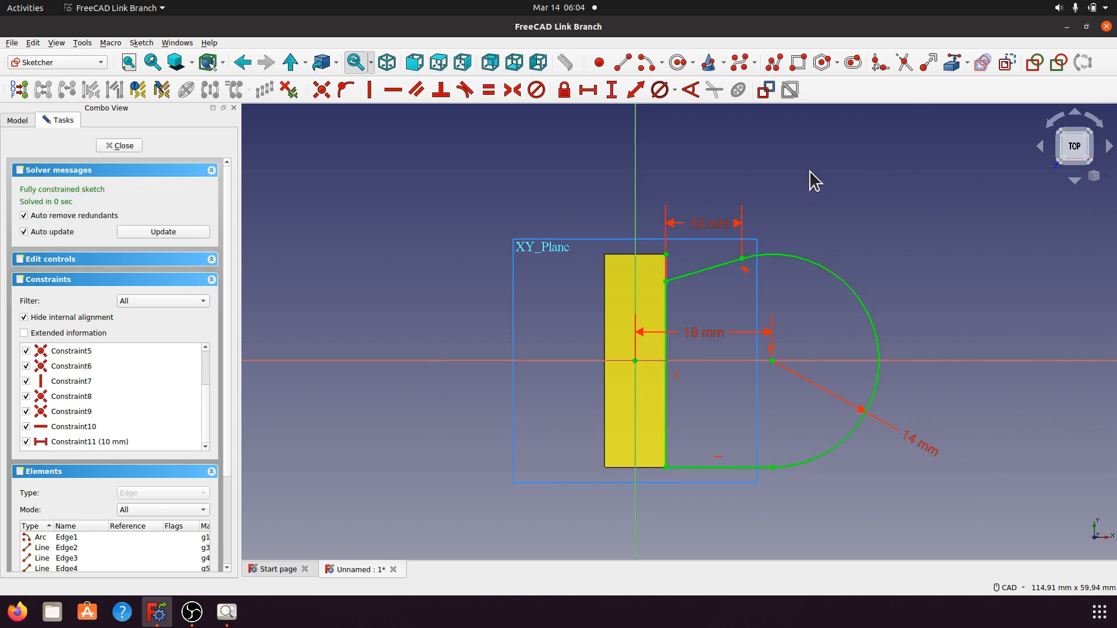
- Delete the 10 mm horizontal dimension and set the arc centre's horizontal distance from the origin to 18 mm
click(709, 223)
key(Delete)
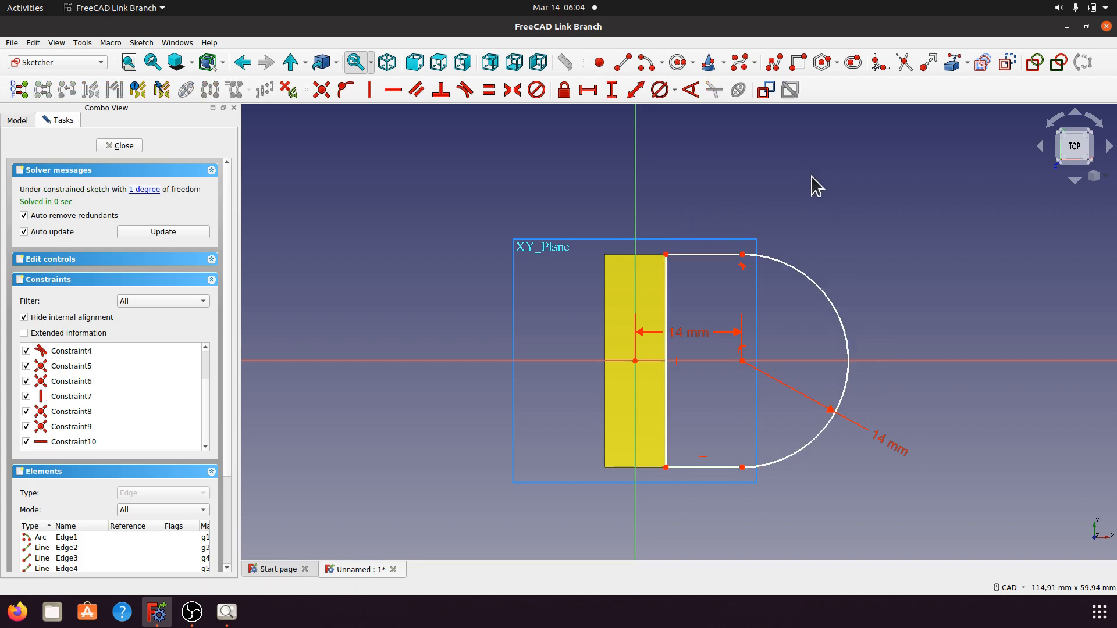
double_click(691, 334)
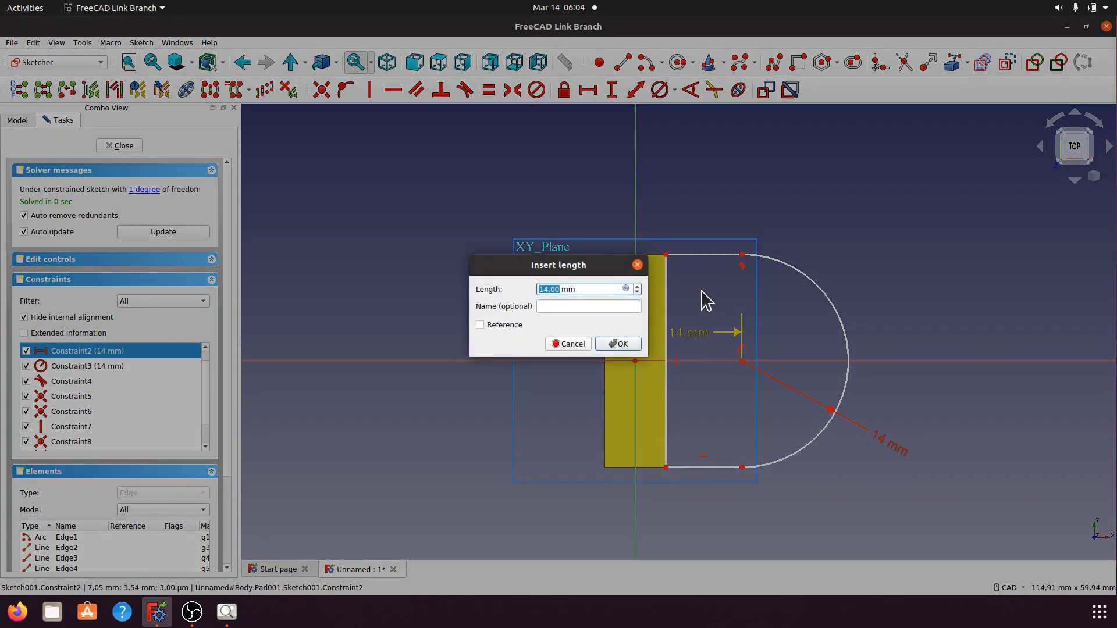
text(18)
click(619, 345)
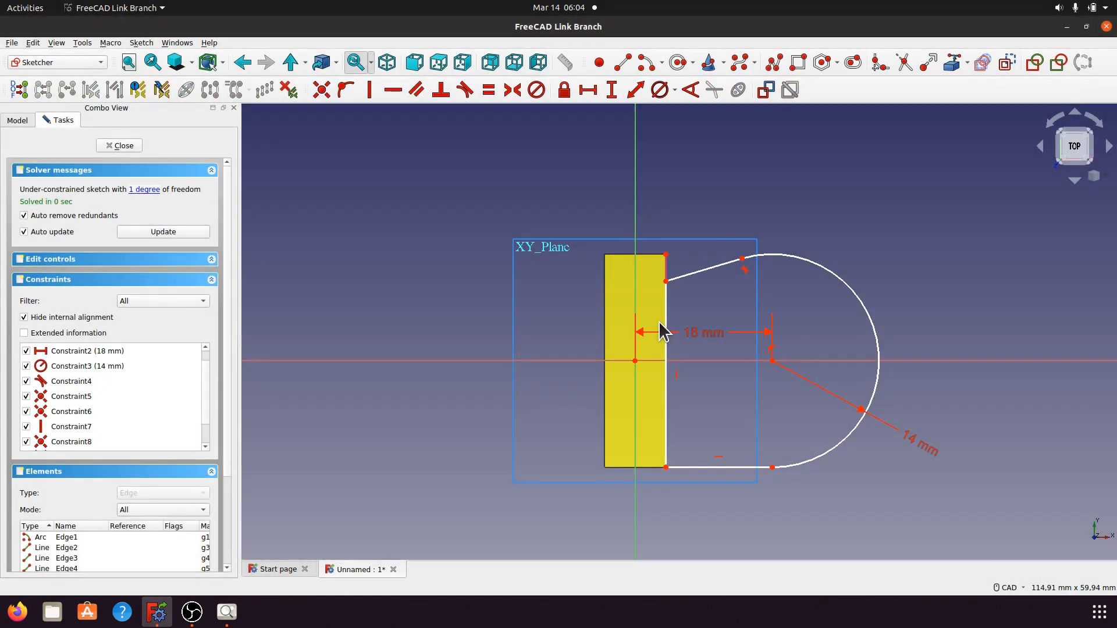
- Make the profile's upper inner corner coincident with the plate's corner, move the 18 mm dimension slightly up, and close the sketch
click(667, 281)
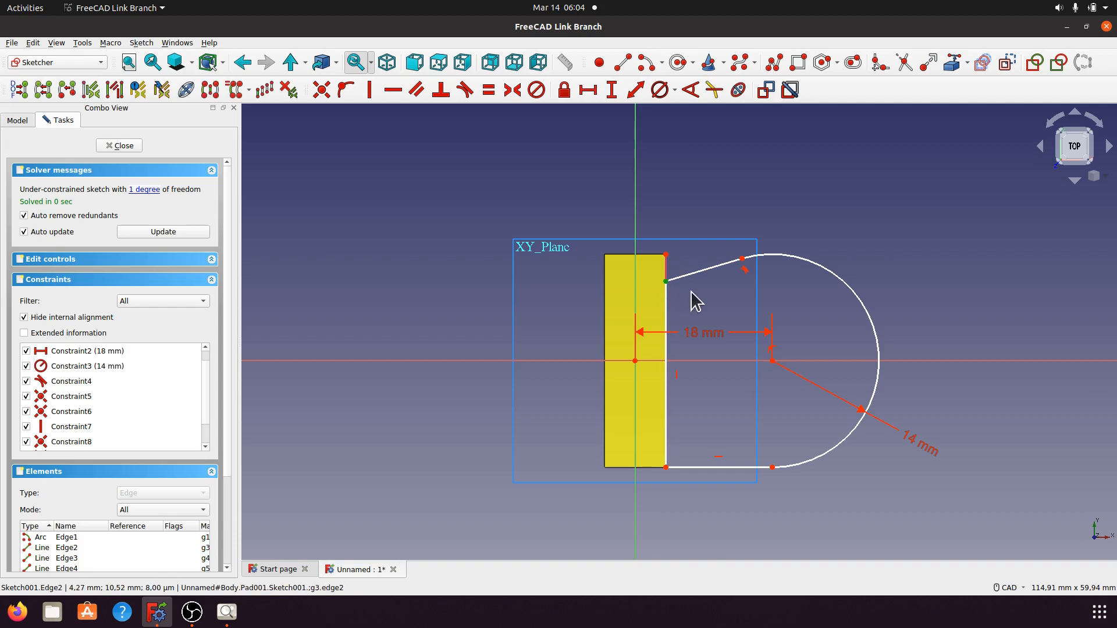
click(667, 256)
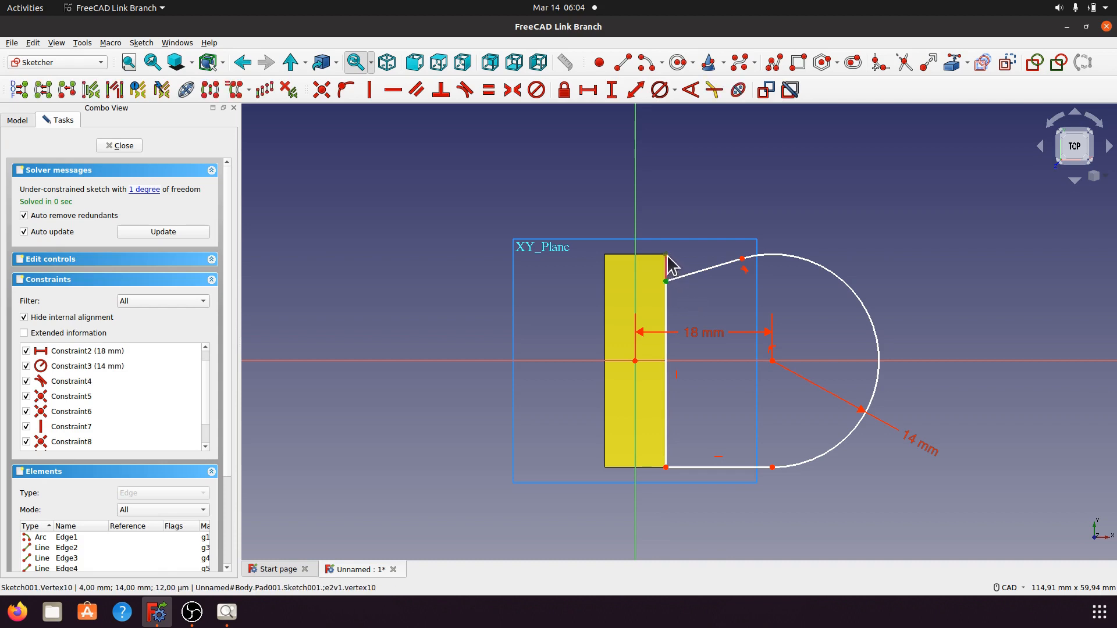
click(322, 91)
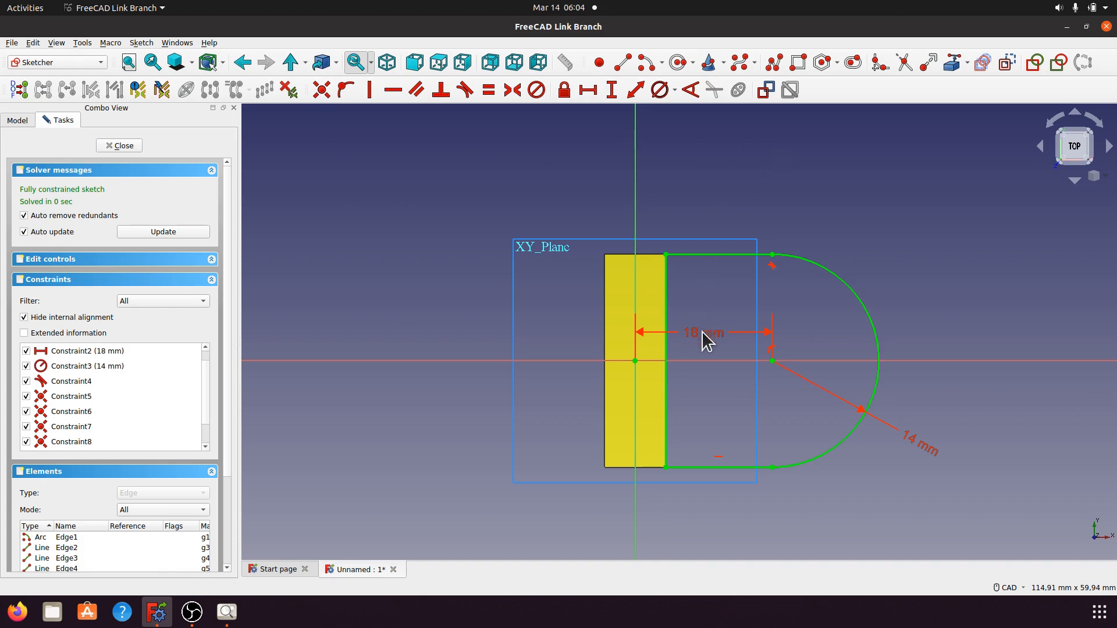
drag(702, 331, 704, 316)
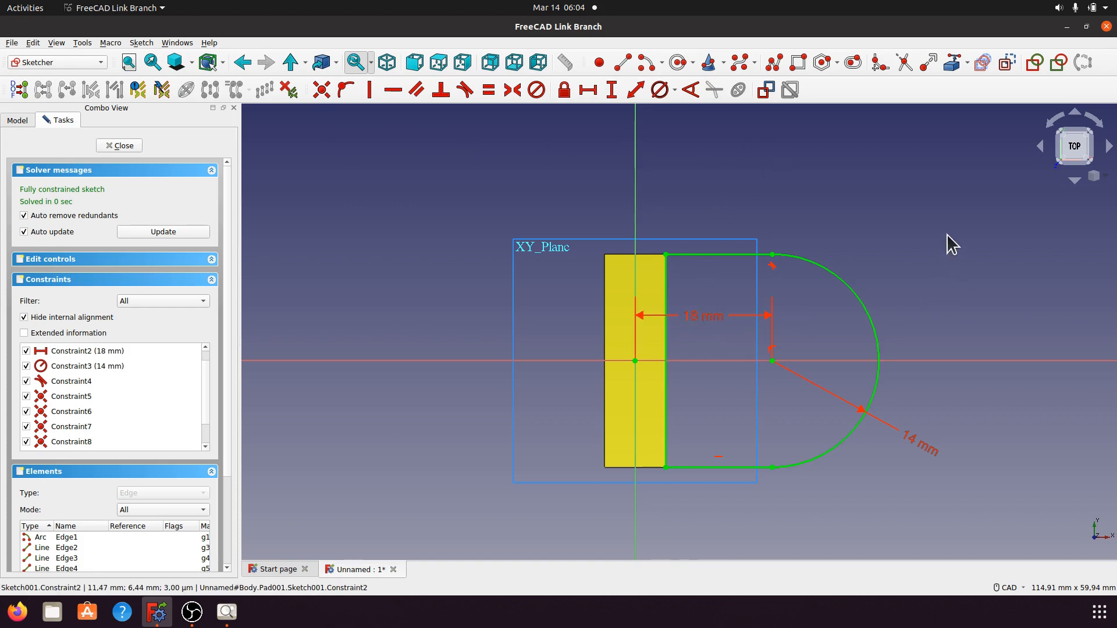
click(134, 145)
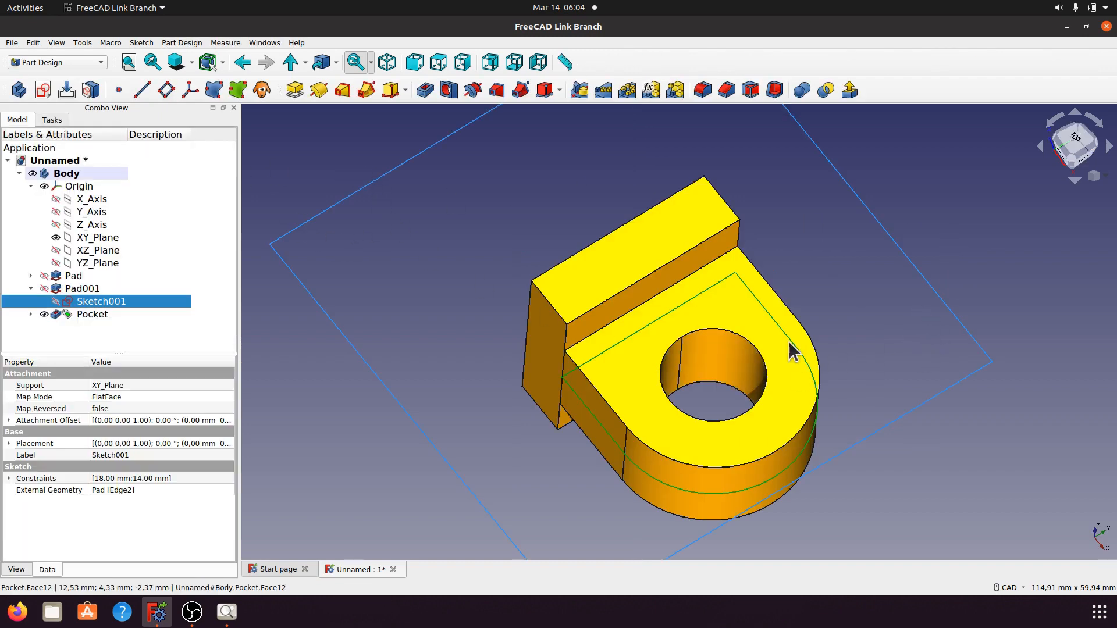
- Inspect the updated eye, compare it with the reference drawing, and return to the isometric view
middle_drag(456, 274, 444, 251)
scroll(446, 256, down, 2)
mouse_move(767, 510)
middle_down()
mouse_move(760, 440)
mouse_move(766, 466)
mouse_move(745, 481)
mouse_move(728, 414)
mouse_move(755, 436)
mouse_move(768, 472)
mouse_move(756, 492)
middle_up()
click(227, 612)
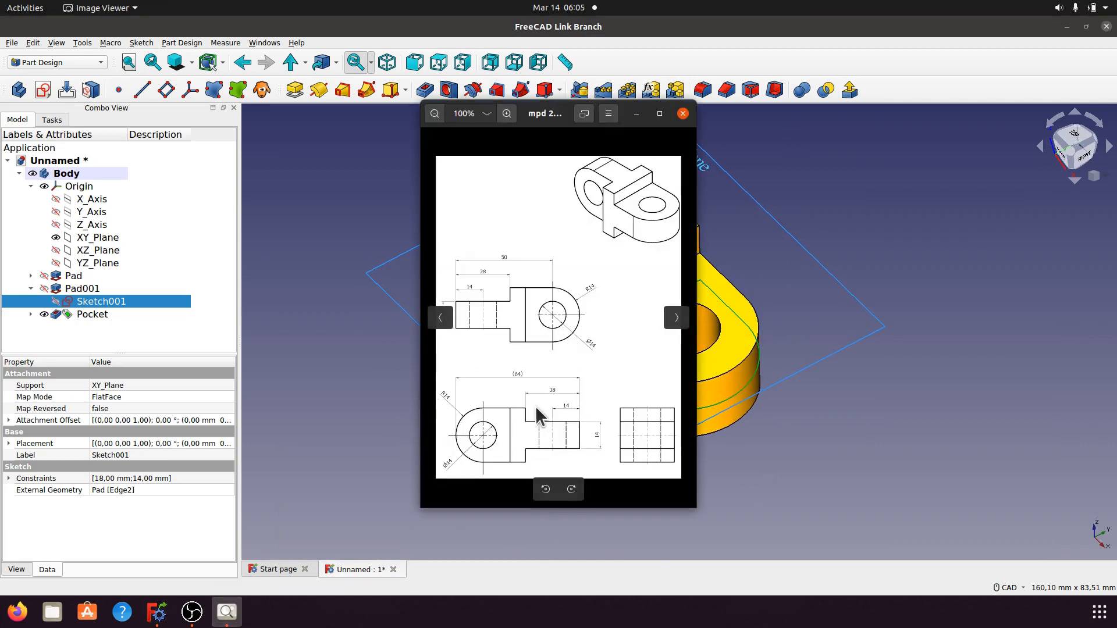
click(637, 114)
click(387, 63)
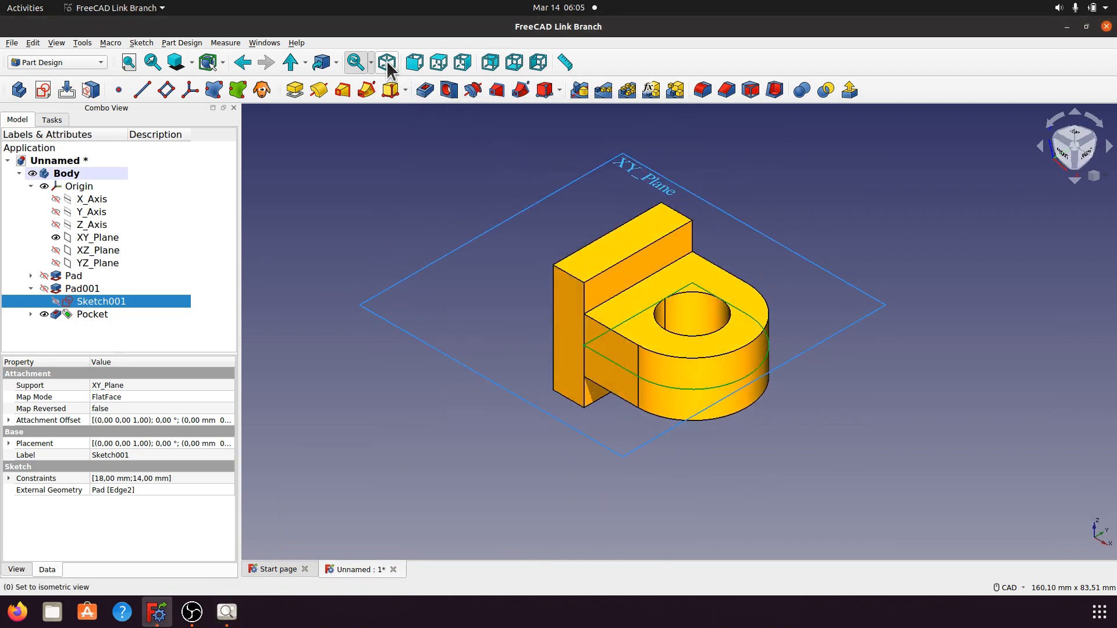
- Show the body's XZ plane and hide its XY plane
click(485, 332)
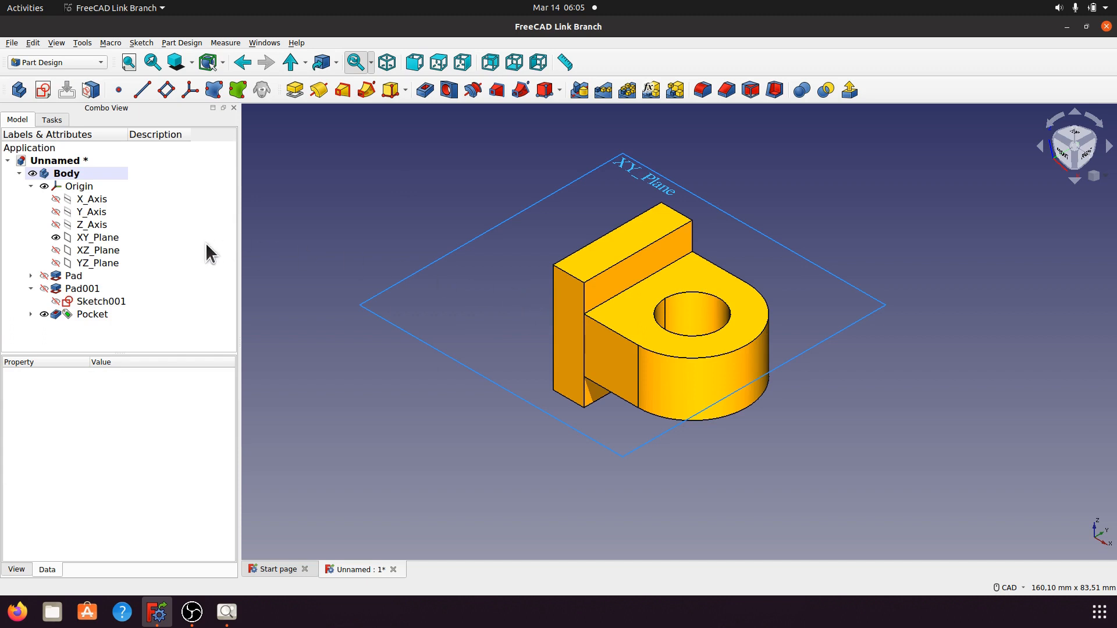
click(100, 250)
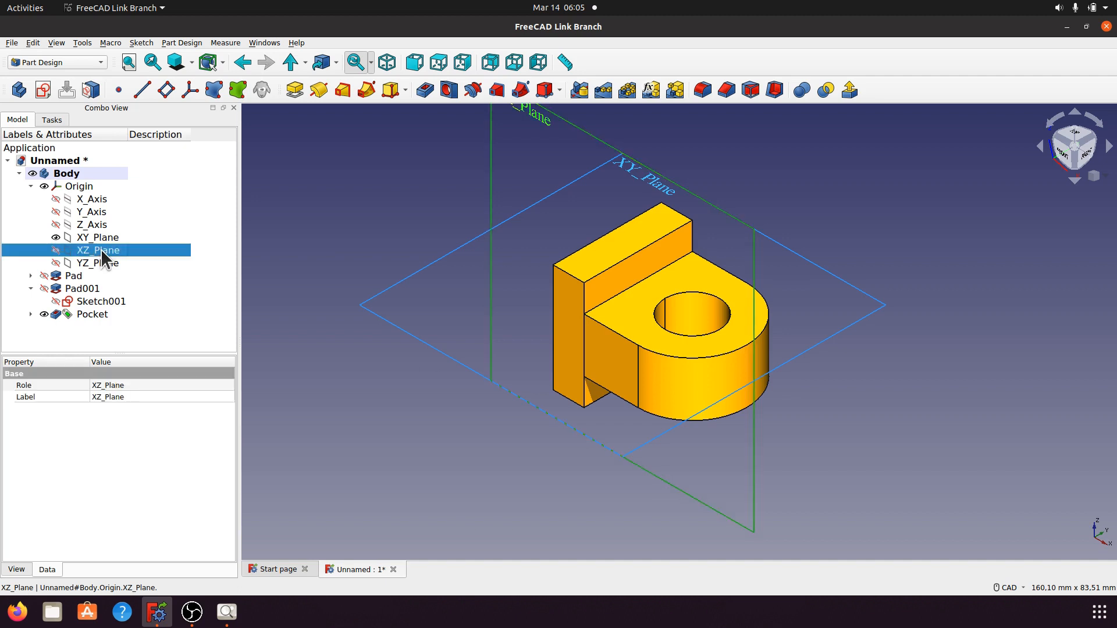
key(space)
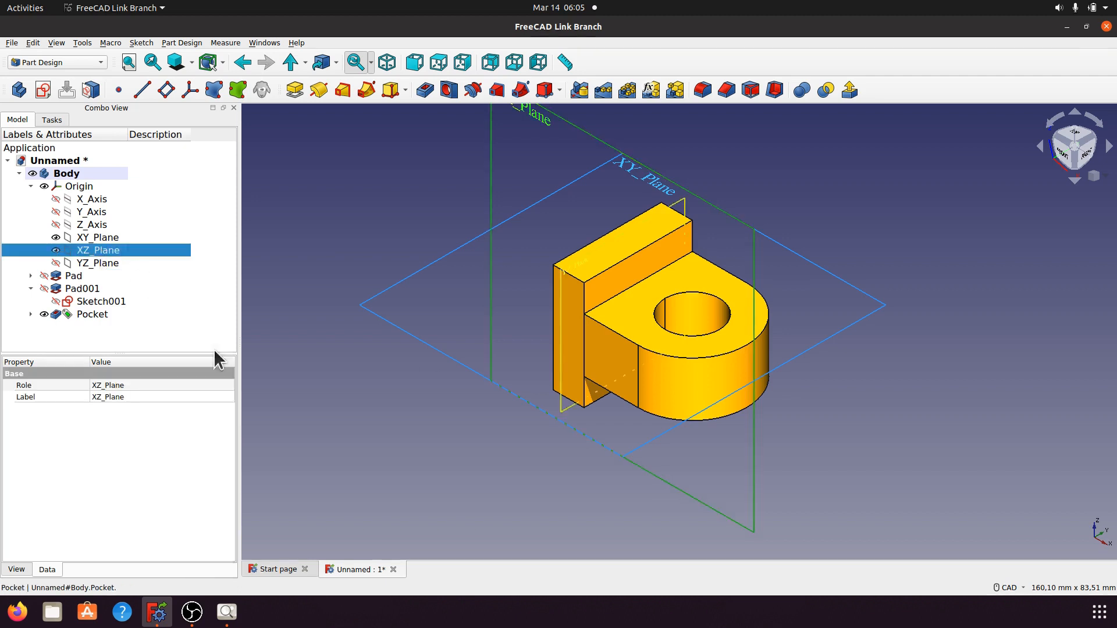
click(362, 460)
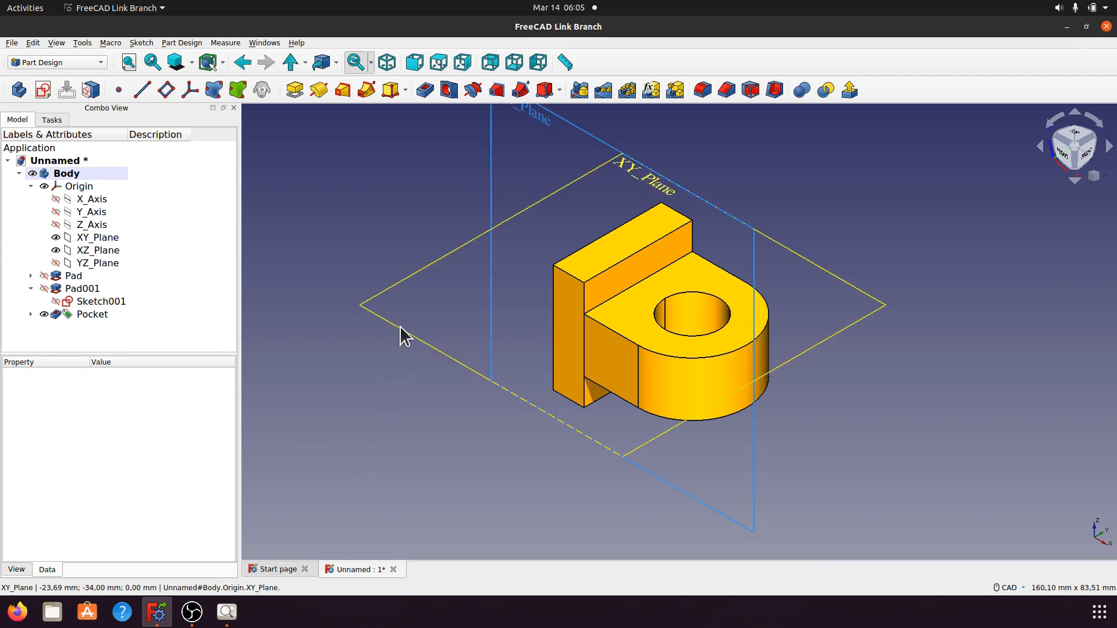
click(96, 236)
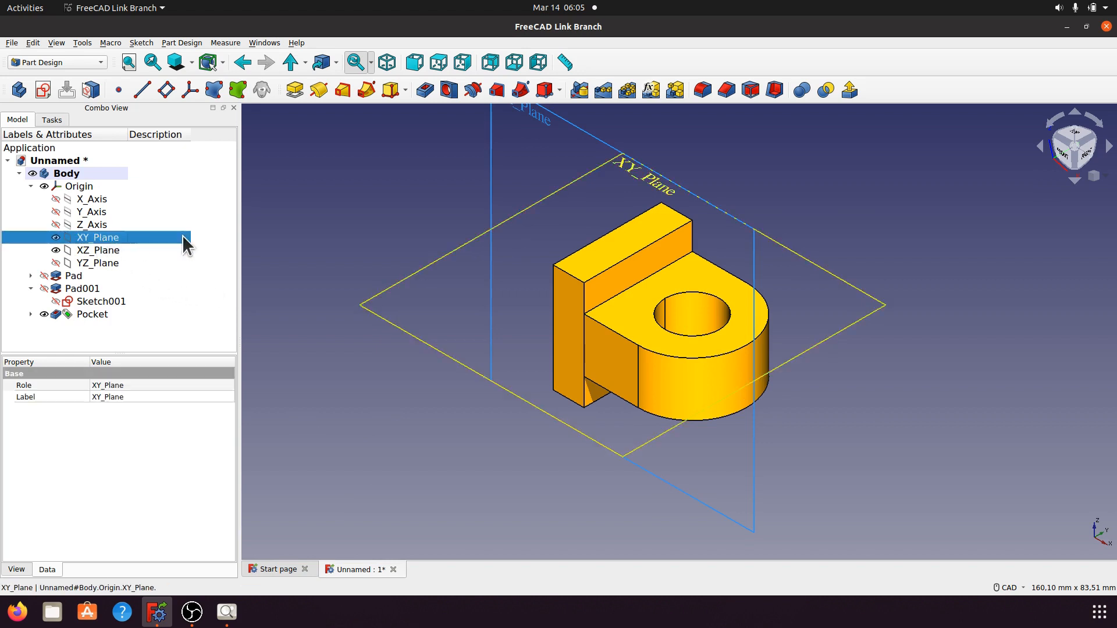
key(space)
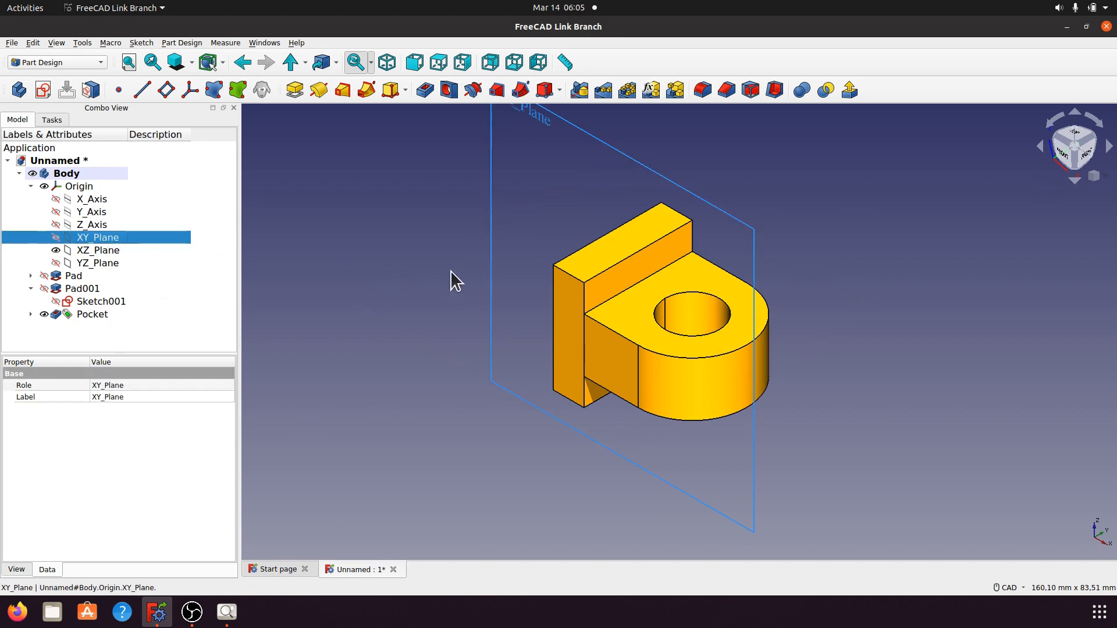
- Create a sketch on the XZ plane and draw a half-circle arc opening toward the plate, centred on the horizontal axis about 19.5 mm from the origin
middle_drag(419, 268, 453, 318)
scroll(456, 320, down, 1)
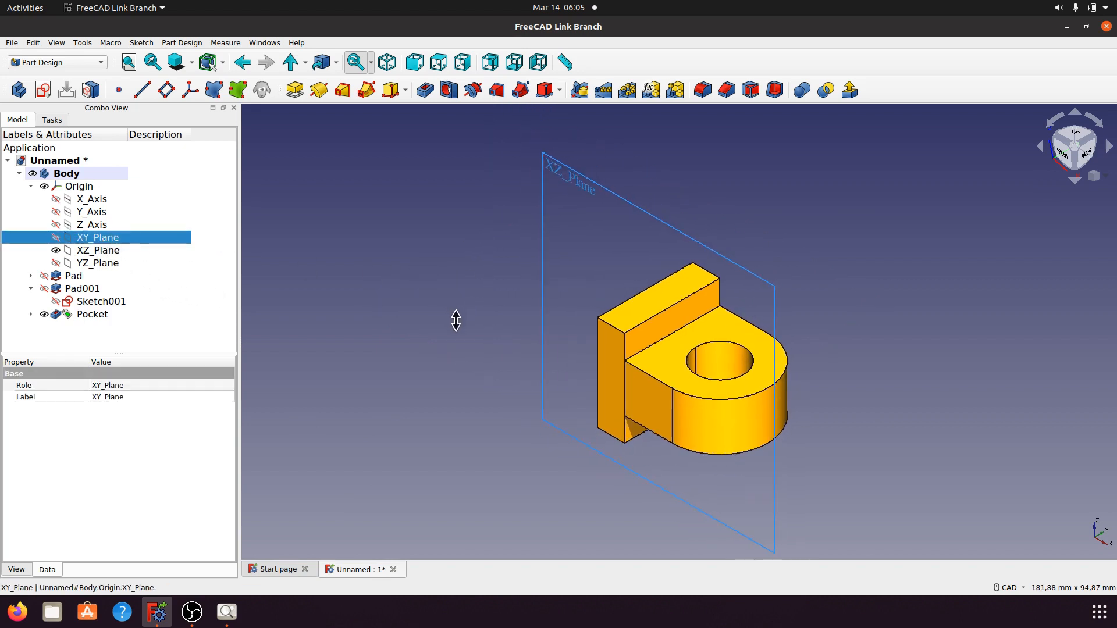
click(573, 185)
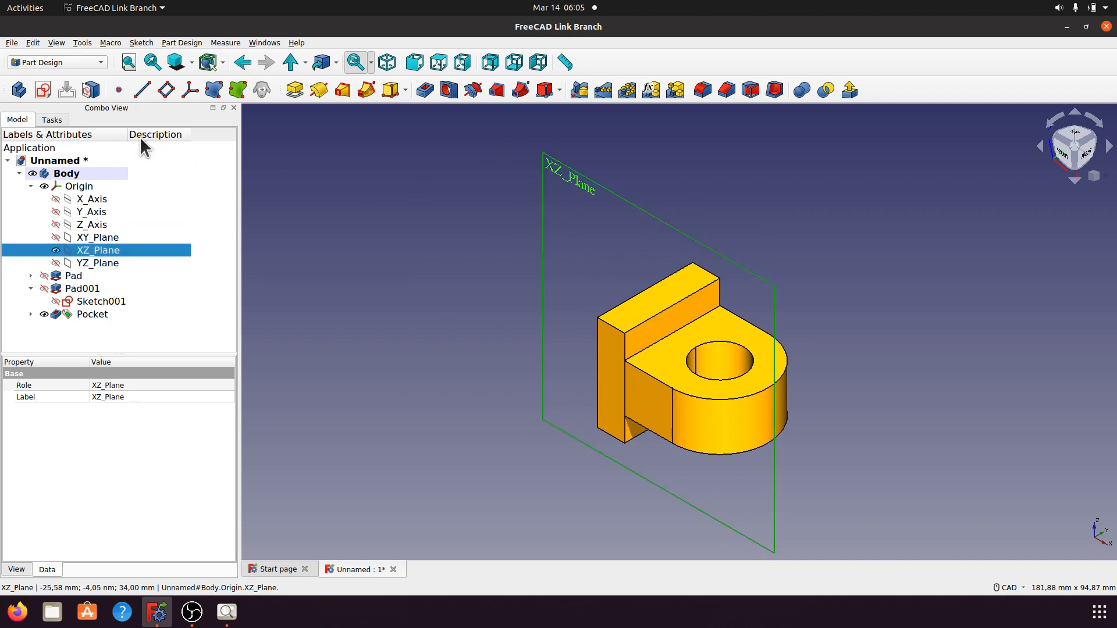
click(43, 89)
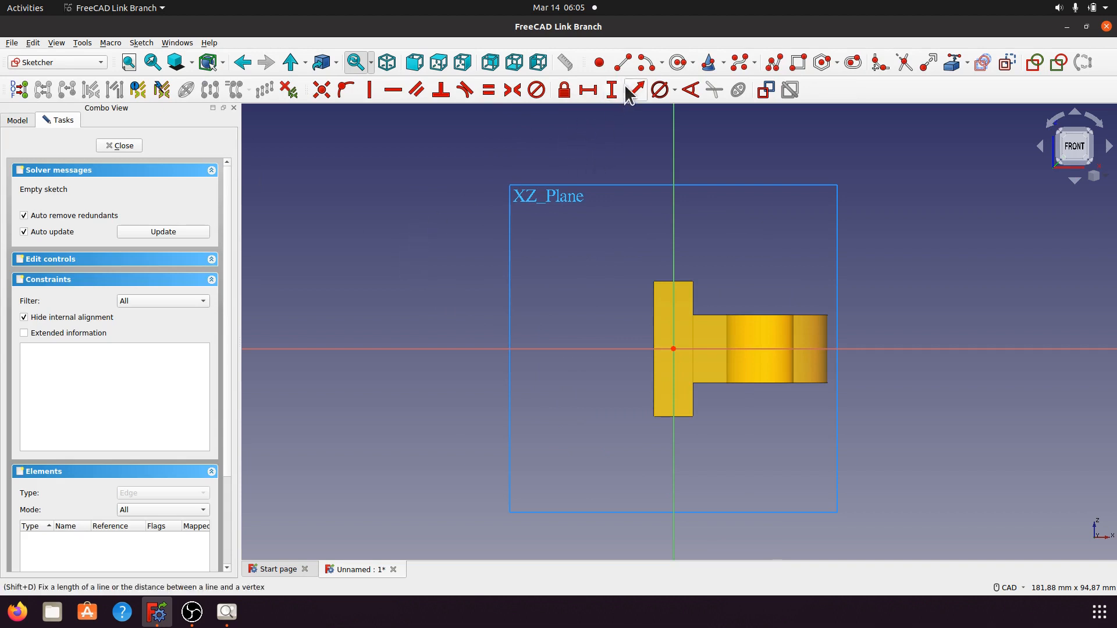
click(643, 64)
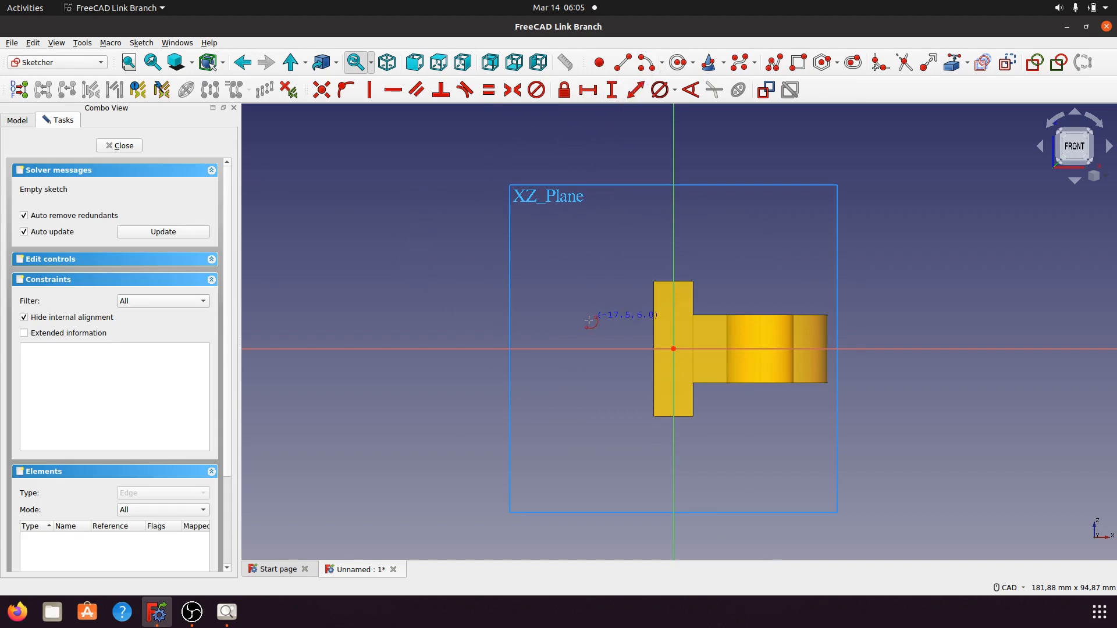
click(580, 350)
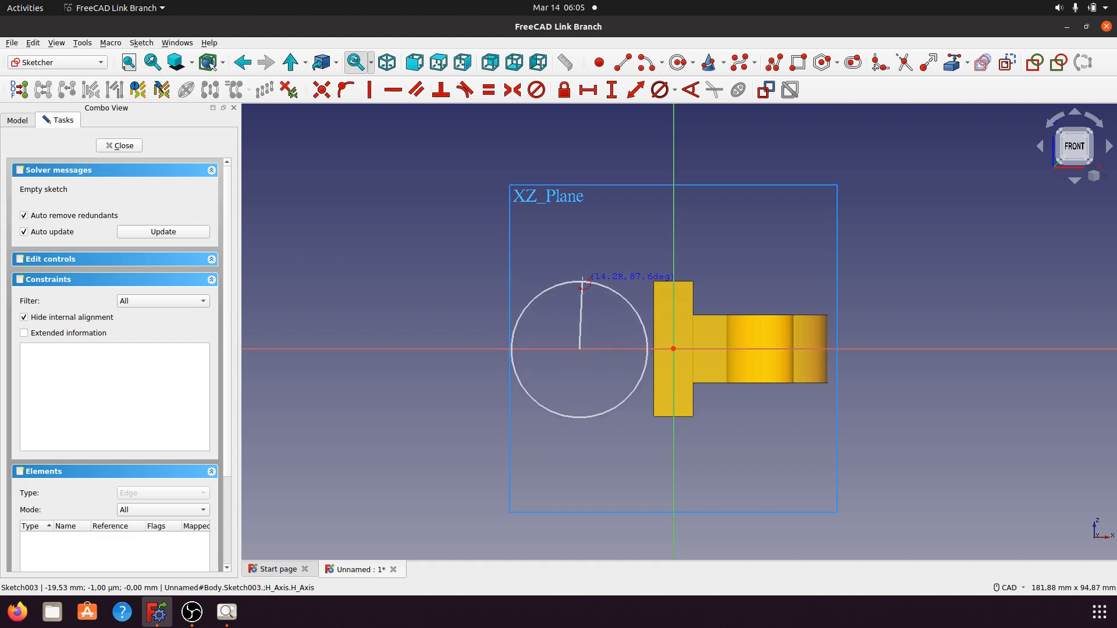
click(579, 279)
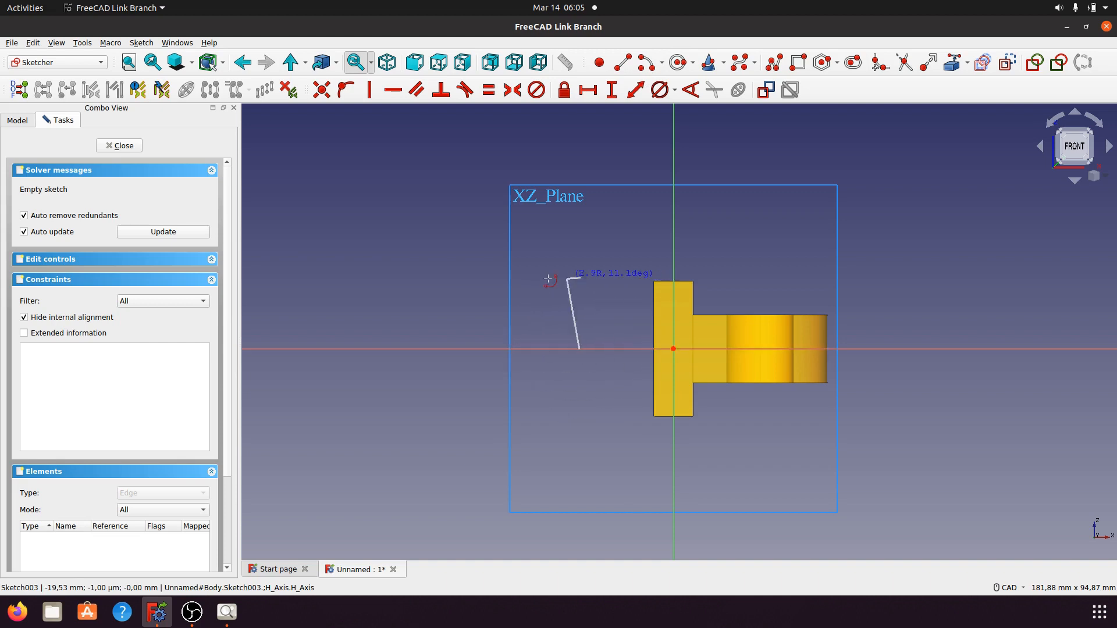
click(578, 391)
right_click(565, 371)
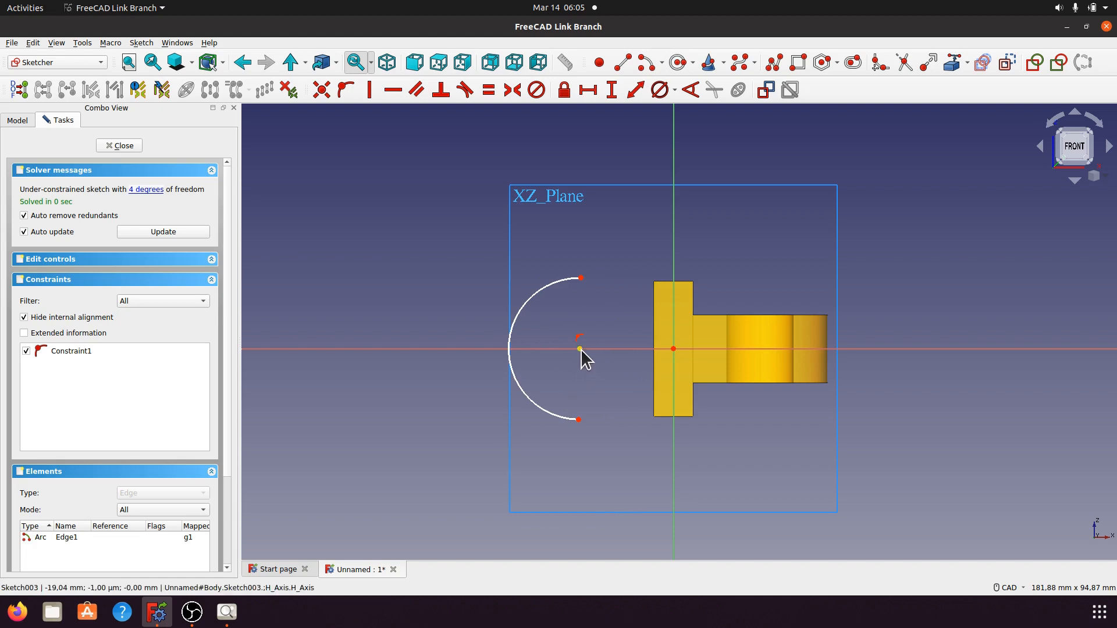
- Constrain the arc centre's horizontal distance from the origin to 18 mm
click(581, 350)
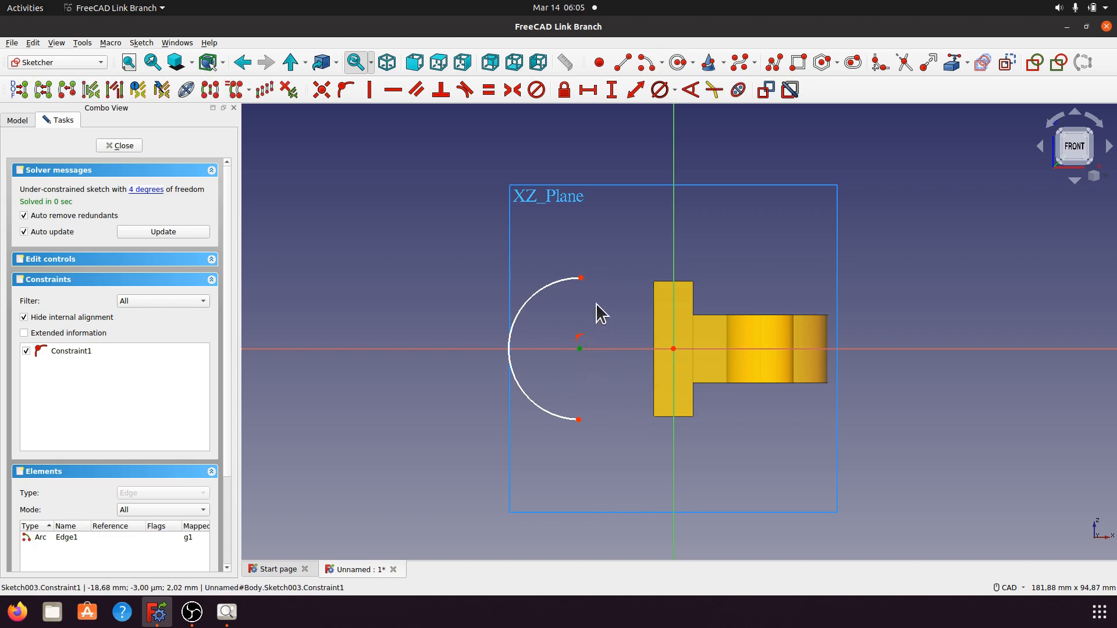
click(673, 348)
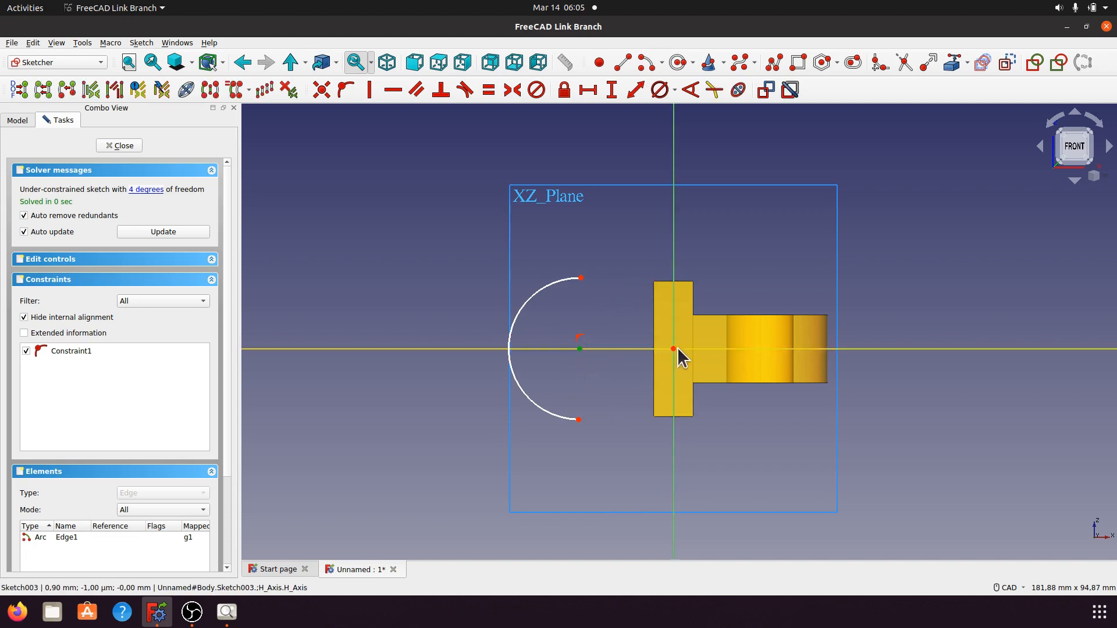
click(588, 91)
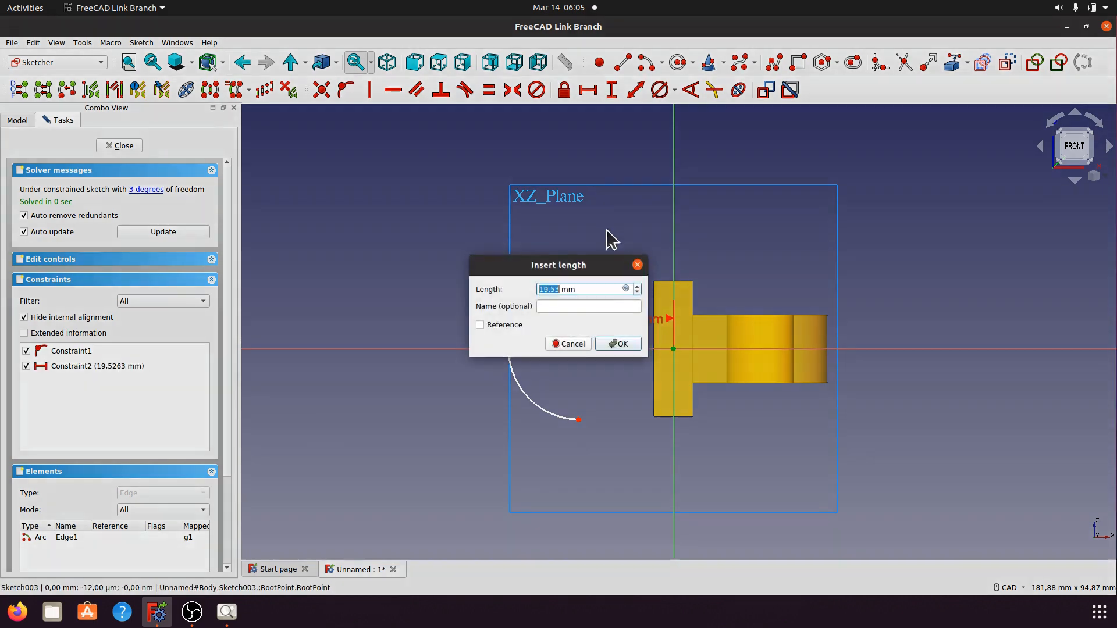
text(18)
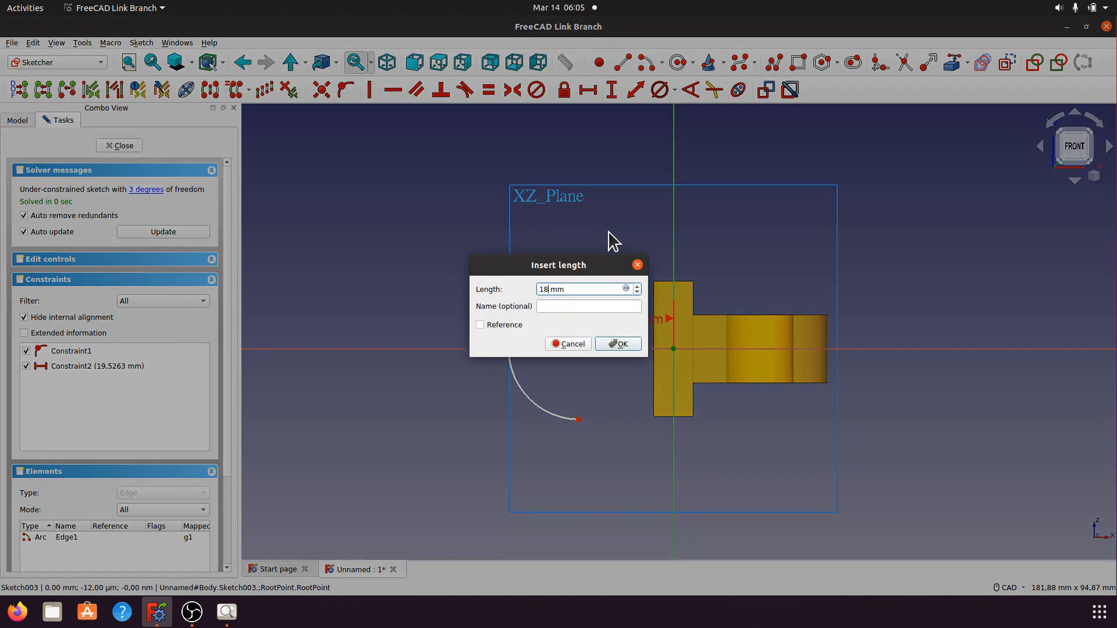
click(617, 344)
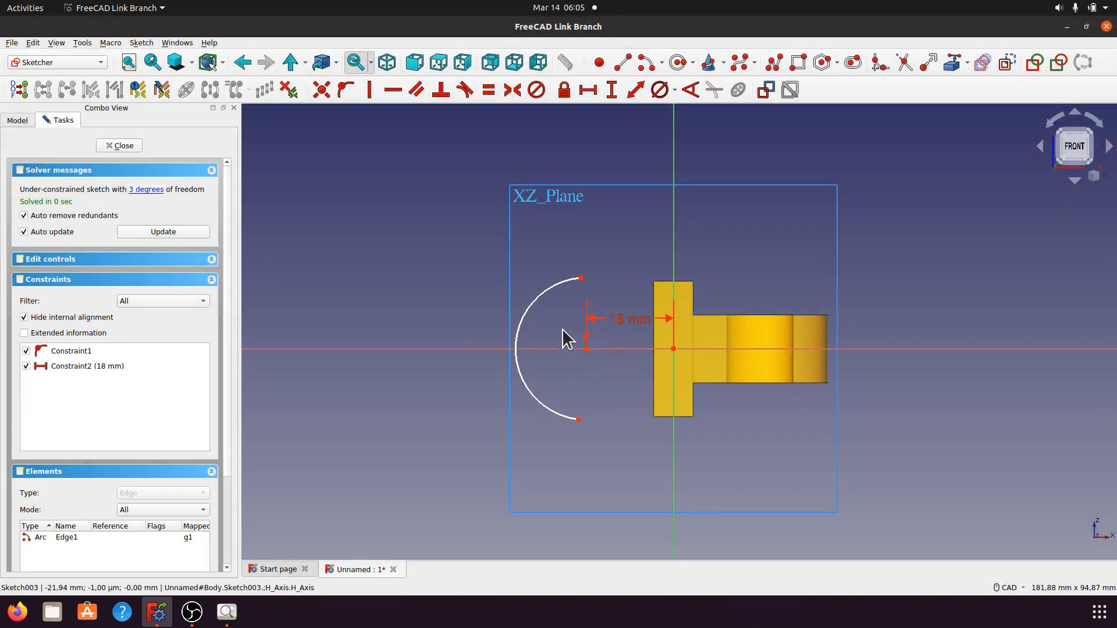
- Constrain the arc's radius to 14 mm
click(537, 294)
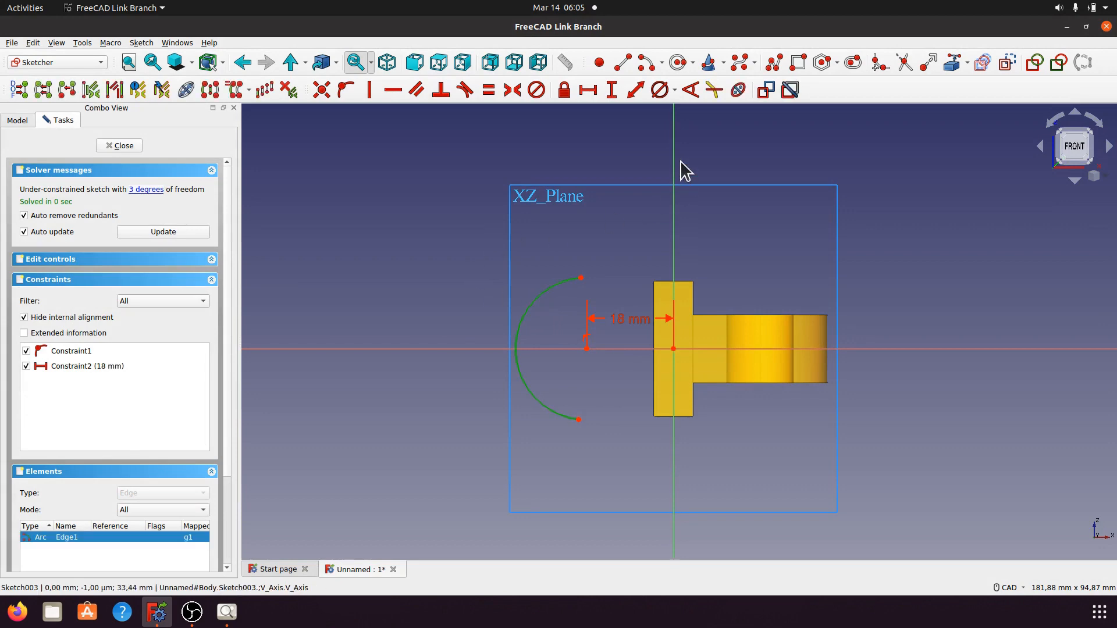
click(674, 91)
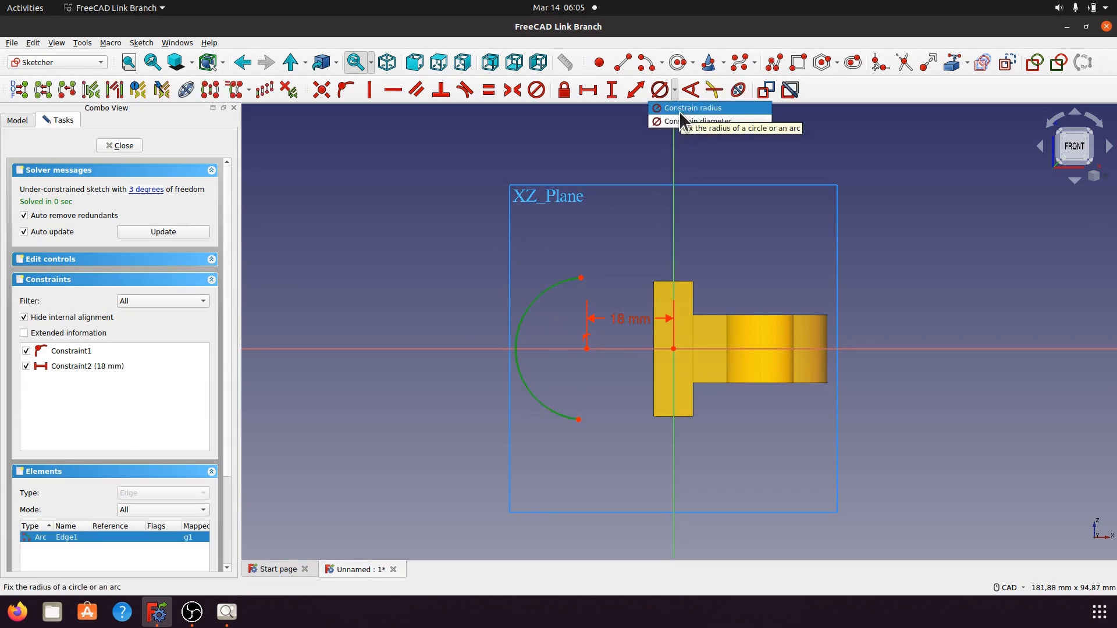
click(679, 111)
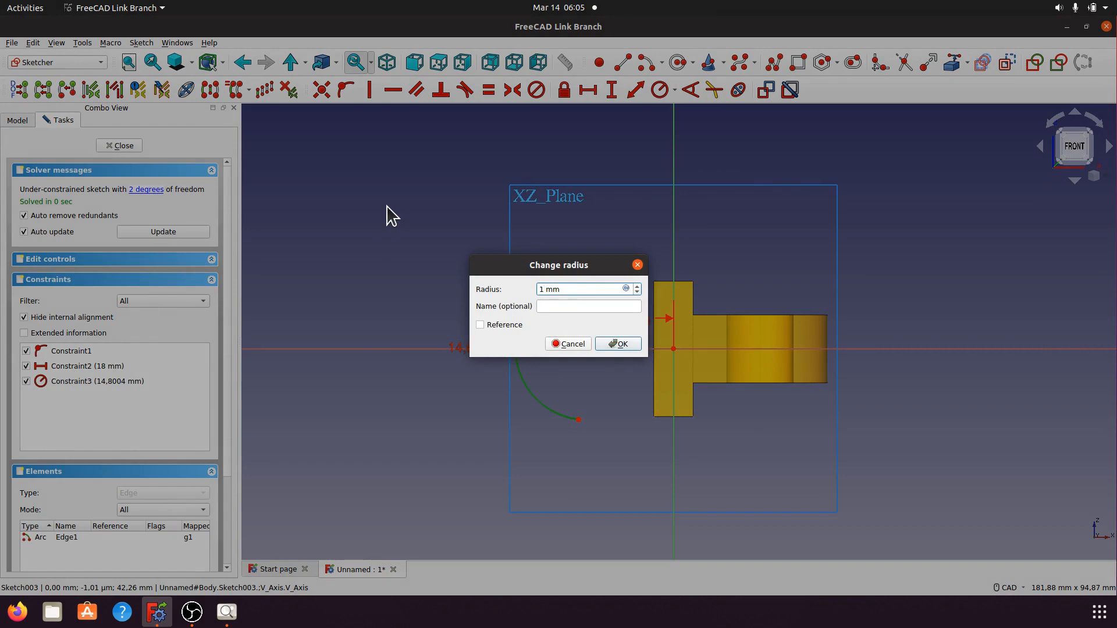
text(14)
click(616, 344)
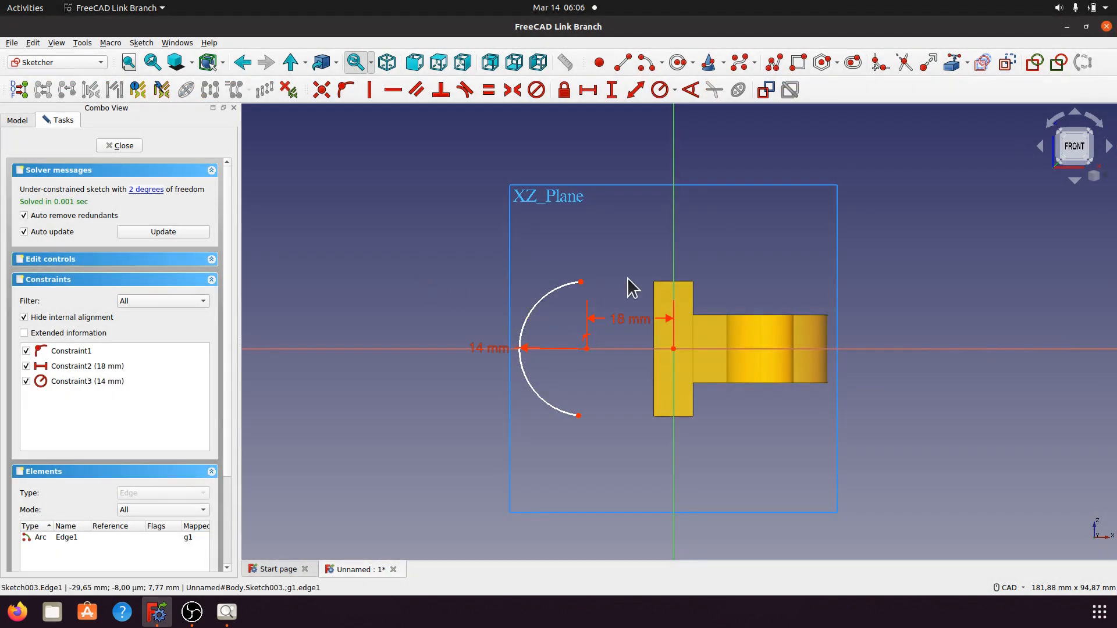
- Bring the plate's vertical edge facing the arc into the sketch as external geometry
click(951, 64)
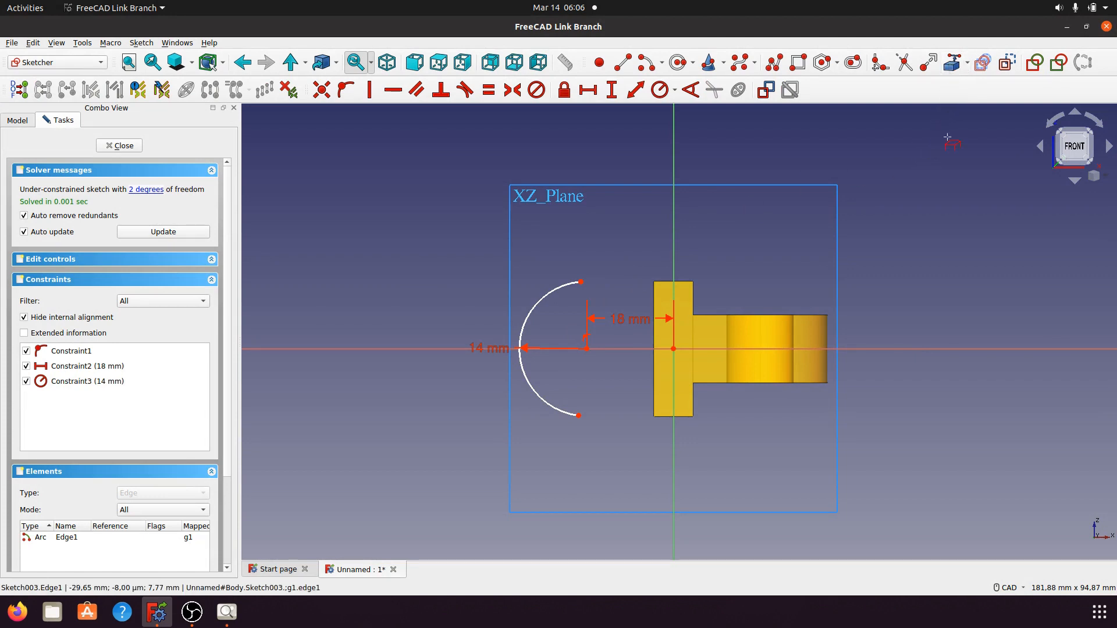
click(654, 398)
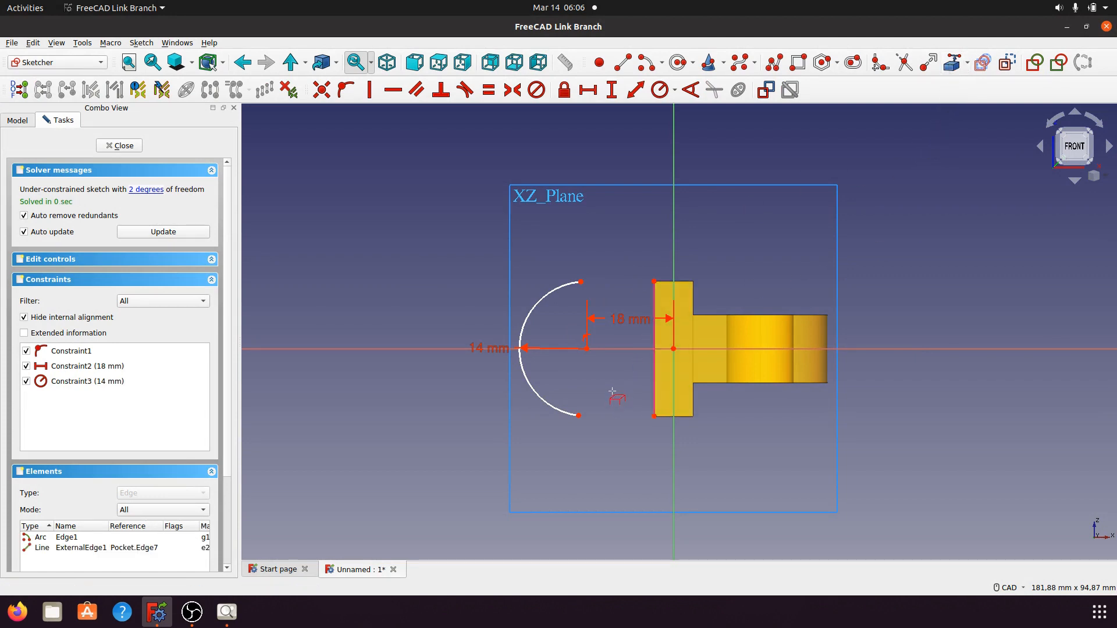
- Try to connect the arc's upper end to the plate edge's upper endpoint with a polyline, and delete the line
click(775, 63)
click(581, 282)
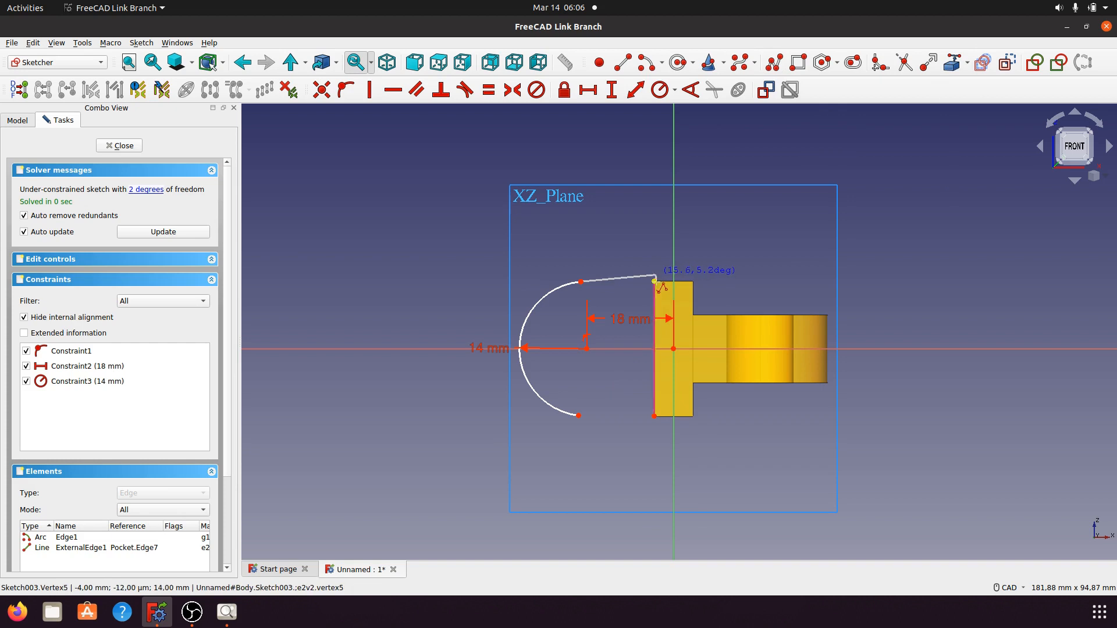
click(654, 281)
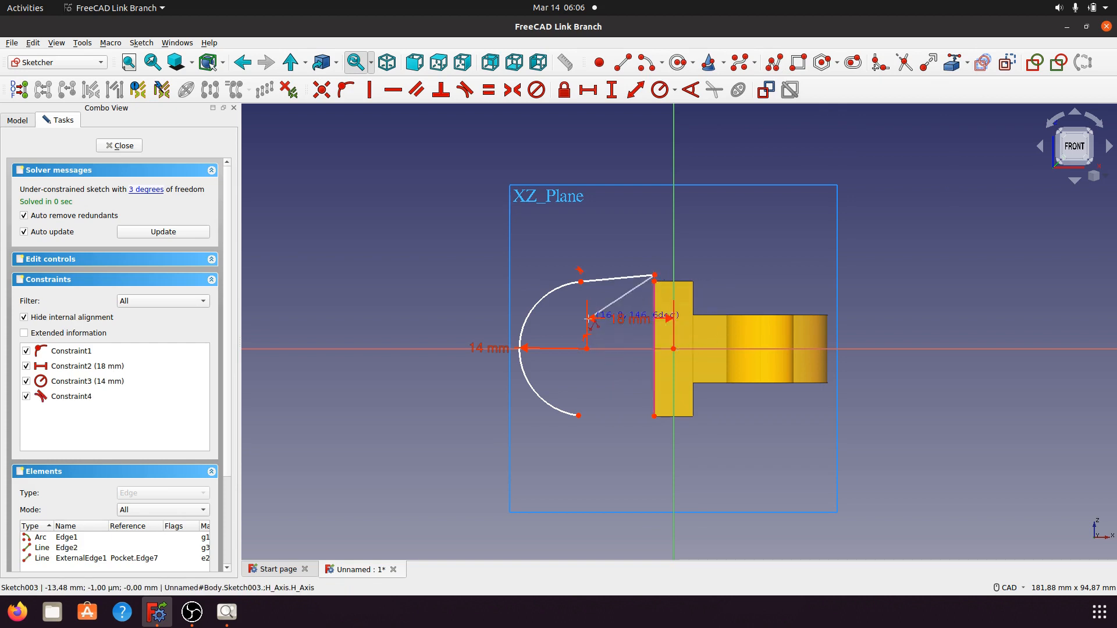
scroll(592, 326, up, 3)
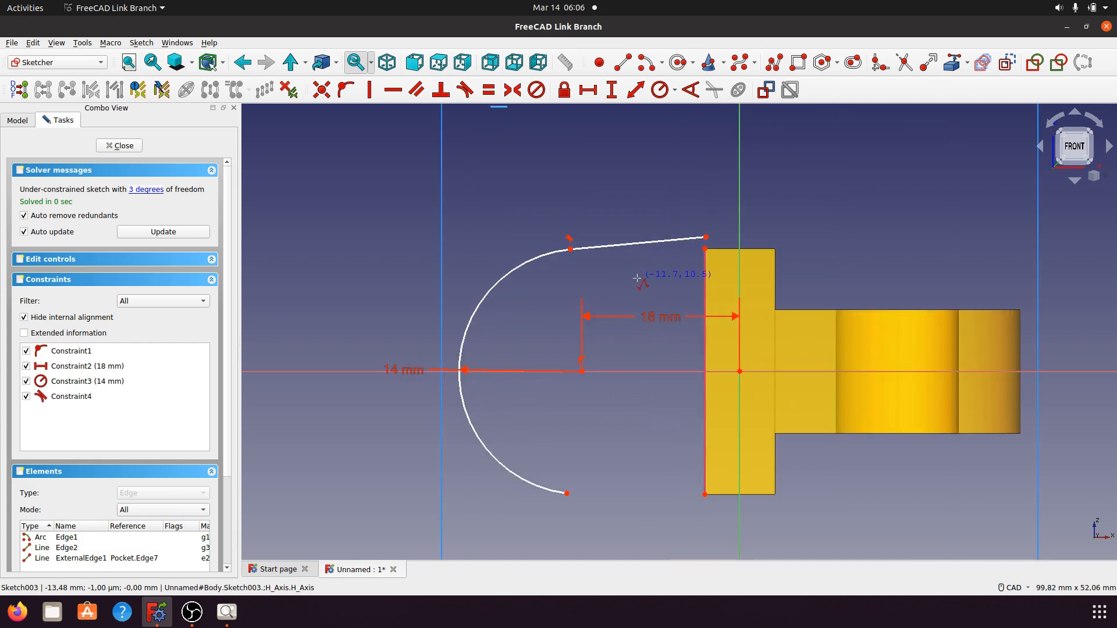
click(611, 247)
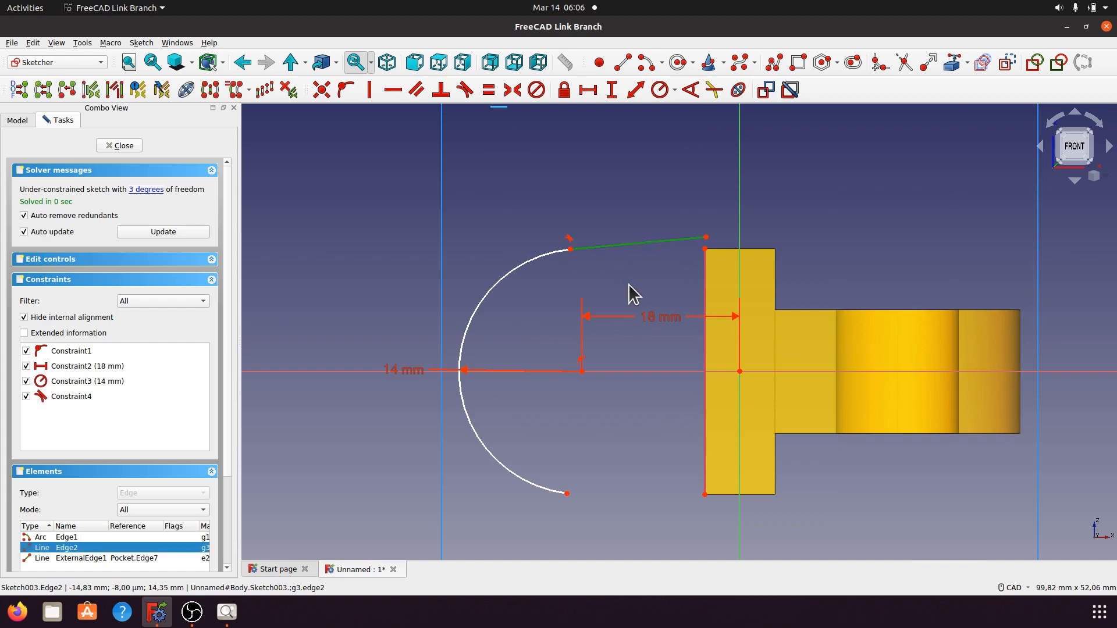
key(Delete)
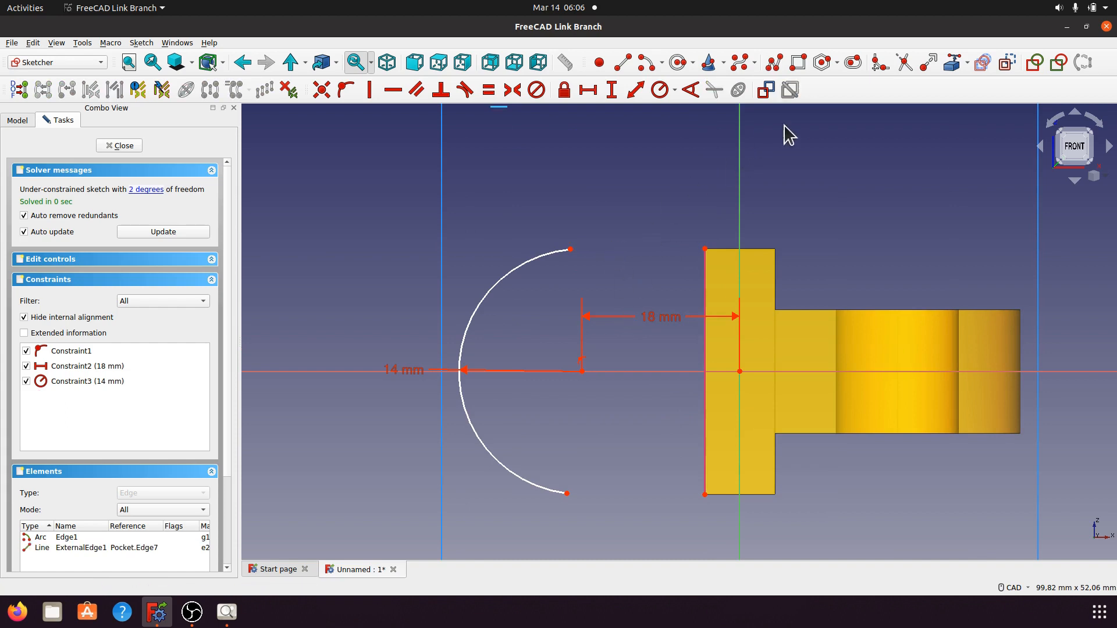
click(774, 63)
click(571, 249)
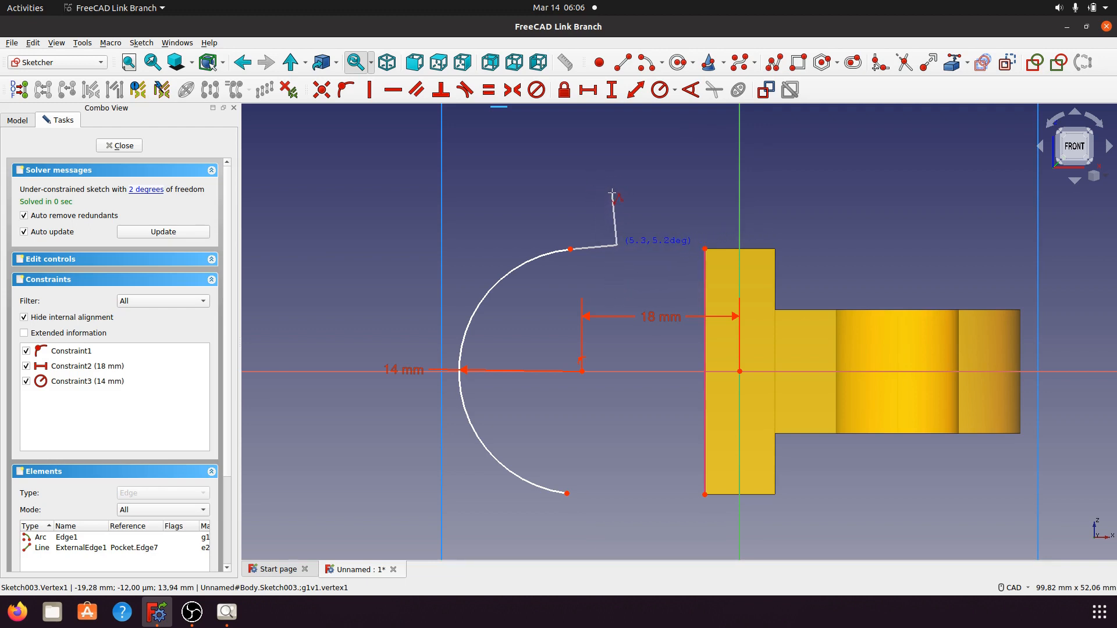
key(Escape)
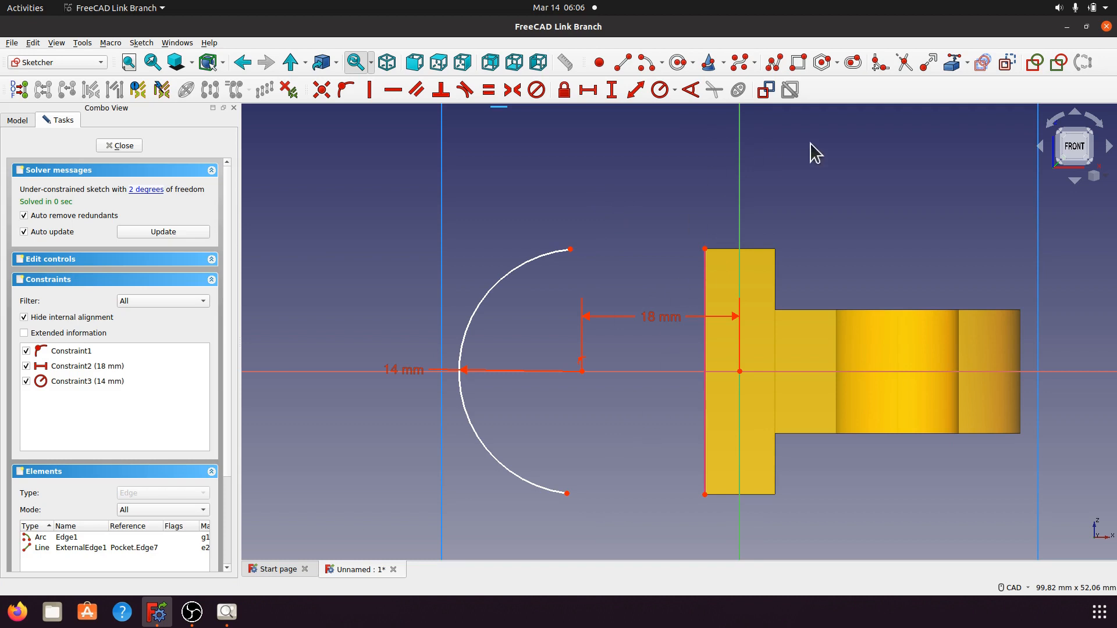
click(777, 66)
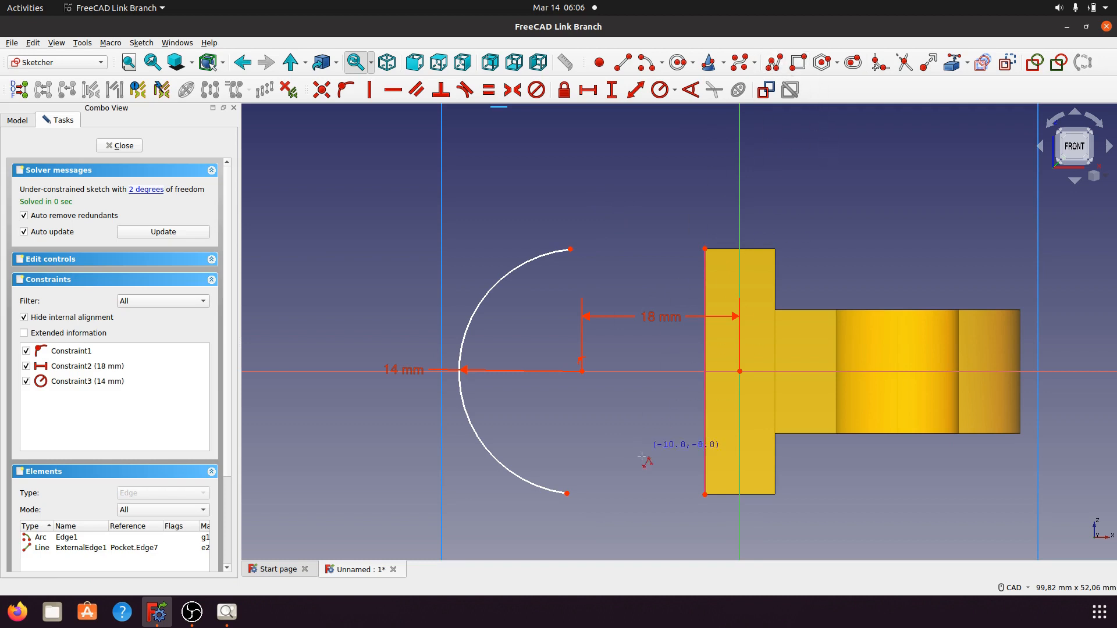
click(567, 494)
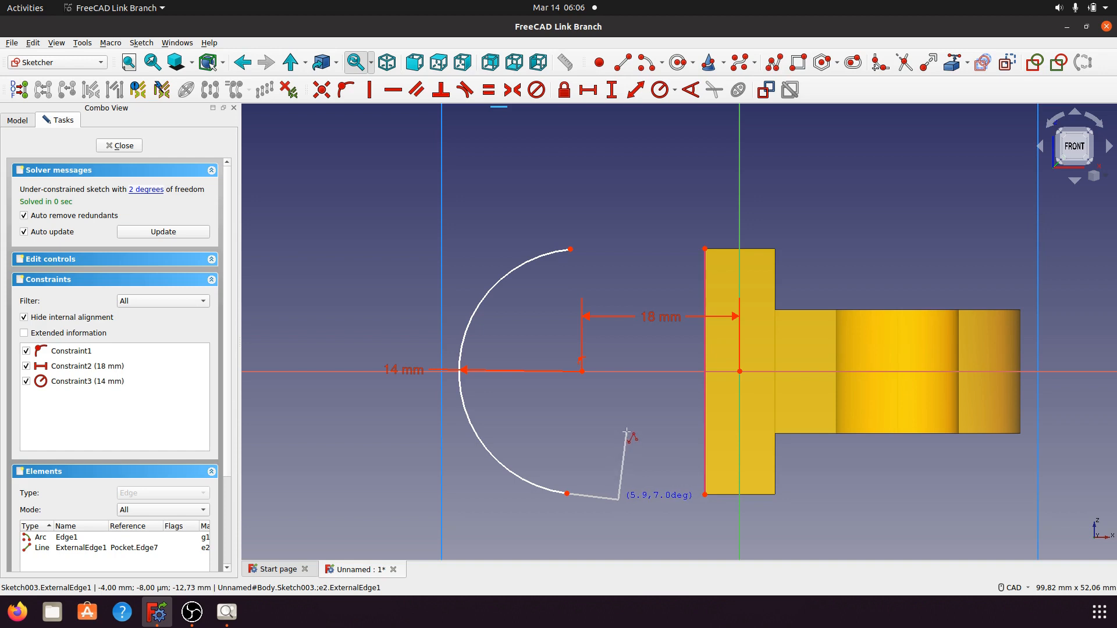
key(Escape)
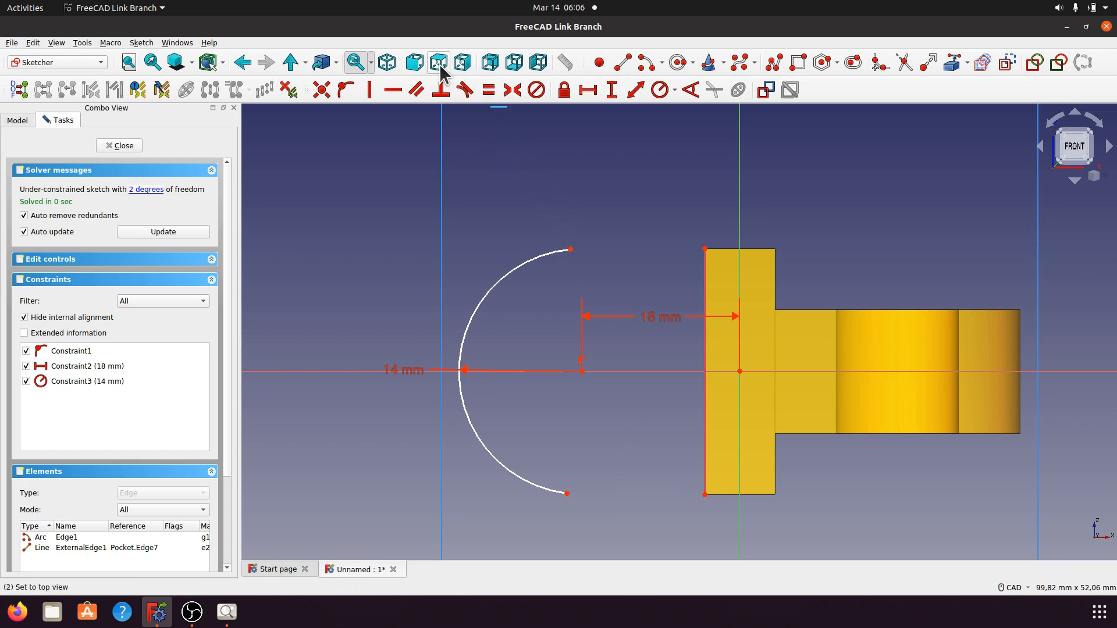
- Reposition the arc's radius dimension label above the horizontal axis, outside the arc
click(462, 64)
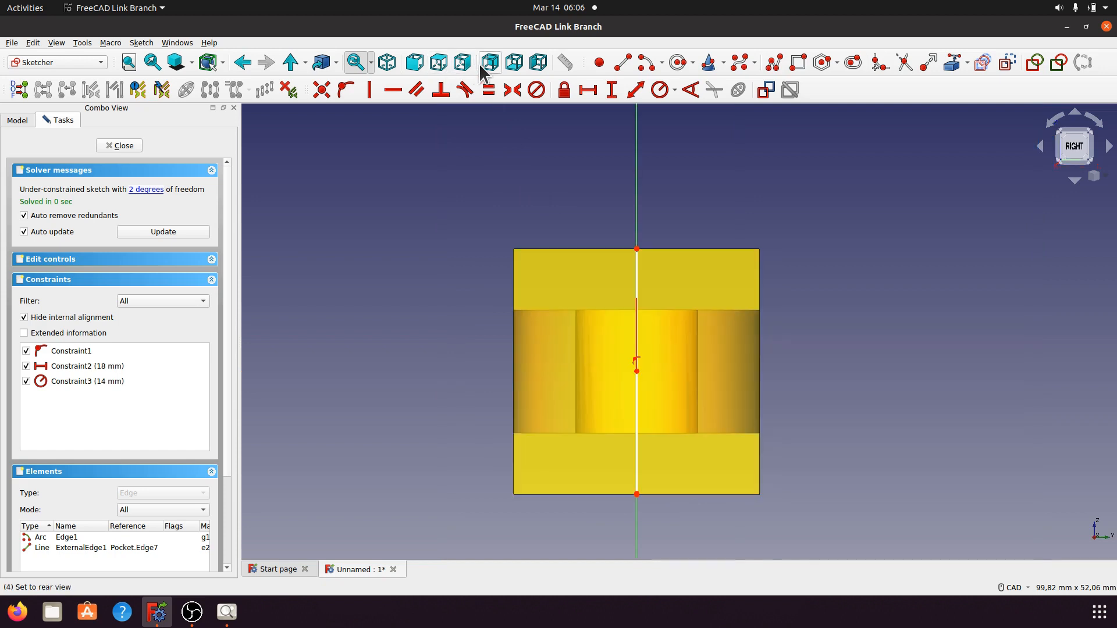
click(488, 66)
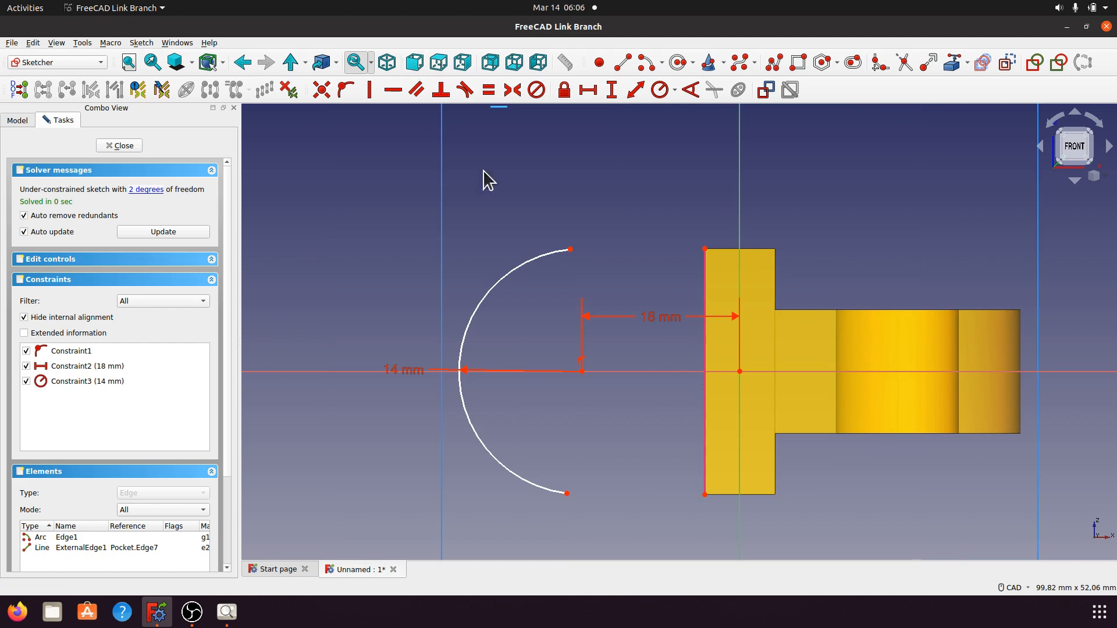
mouse_move(601, 402)
middle_down()
mouse_move(606, 422)
mouse_move(610, 318)
middle_up()
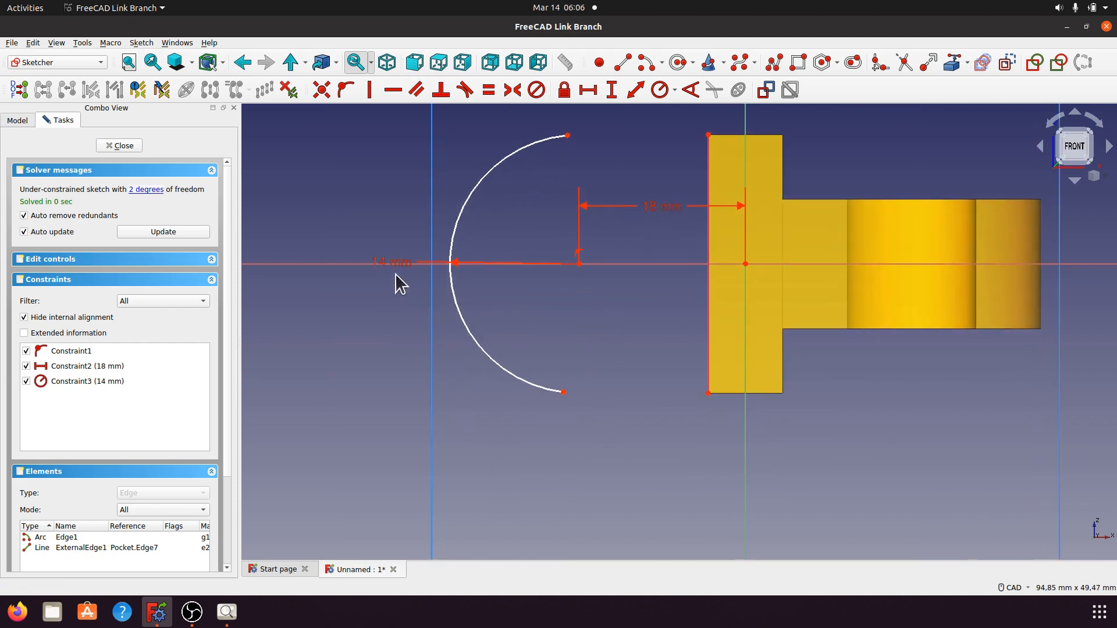
drag(394, 261, 386, 184)
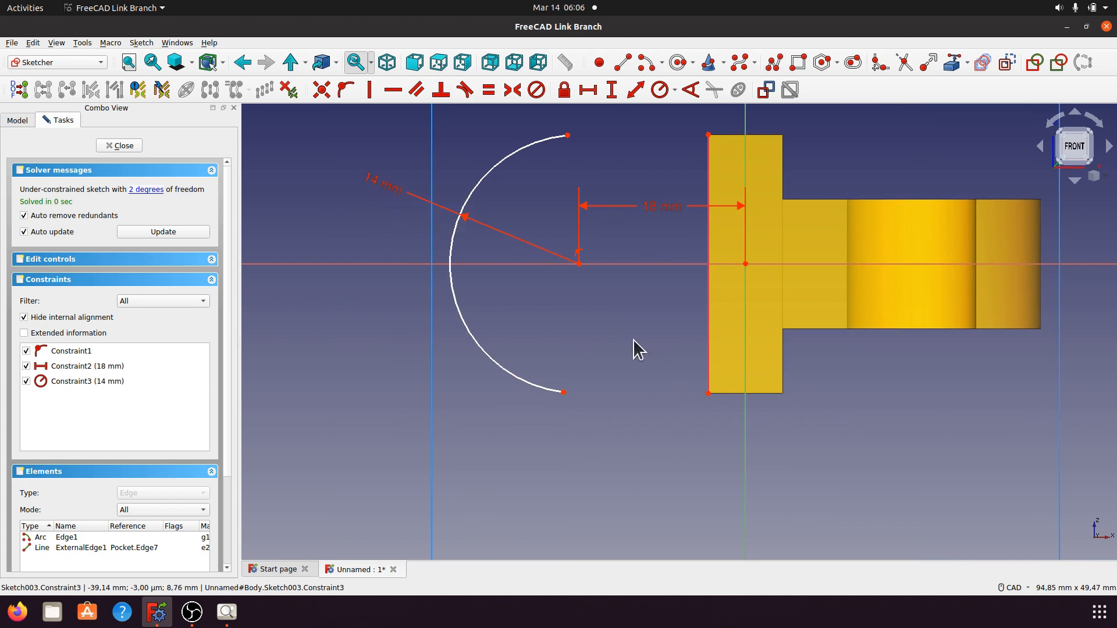
- Close the profile with horizontal lines joining the arc's ends to the plate edge's endpoints and a vertical line along that edge
click(622, 62)
click(708, 135)
right_click(646, 159)
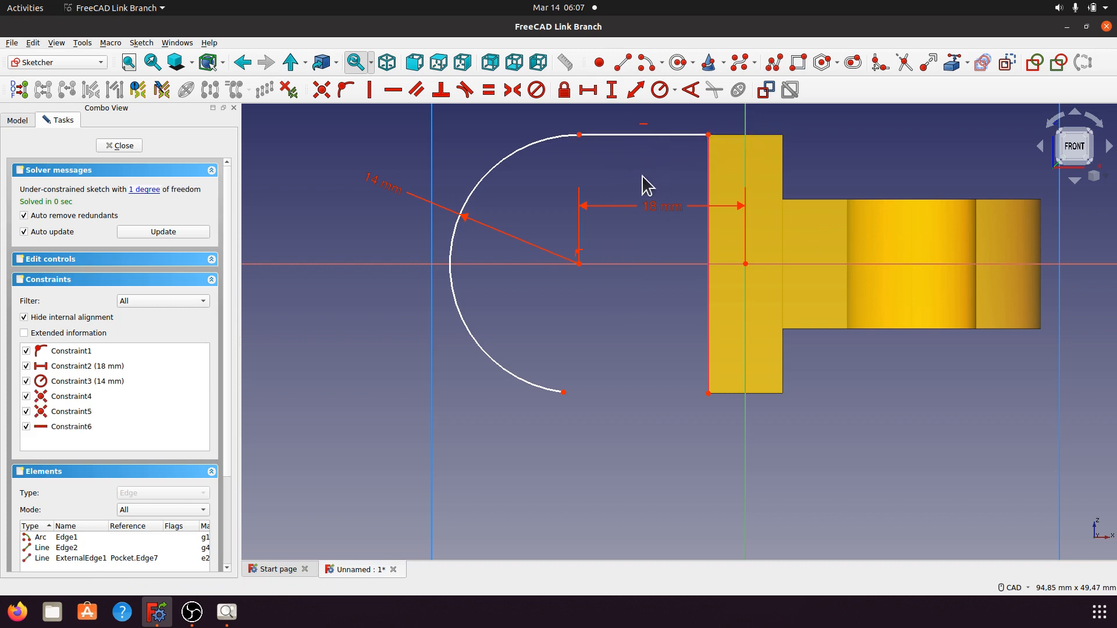
click(622, 63)
click(708, 135)
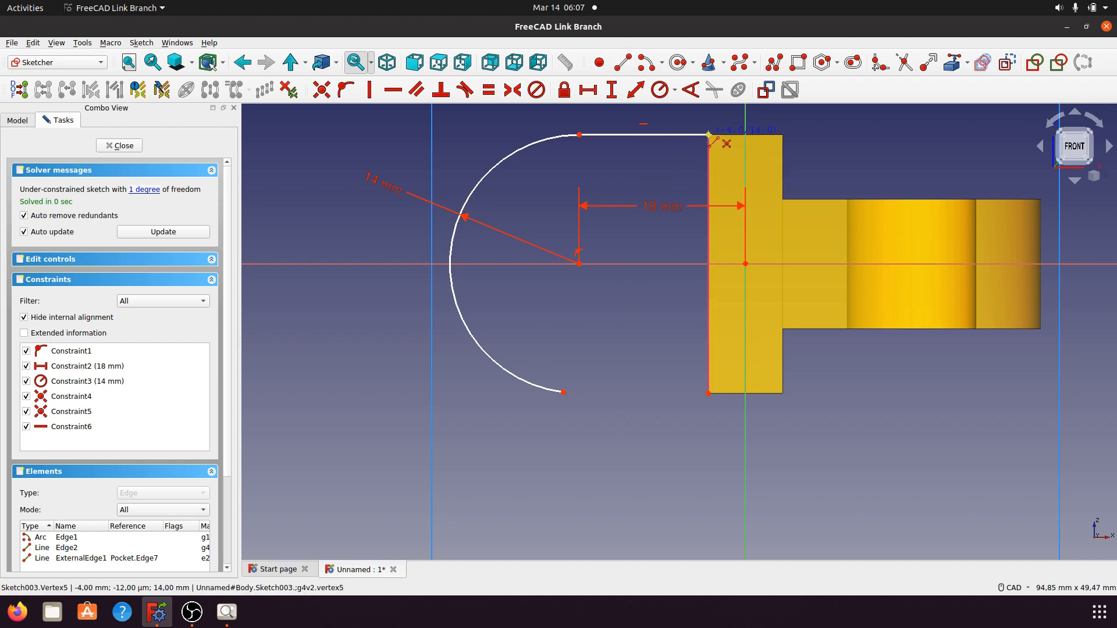
click(708, 393)
click(623, 62)
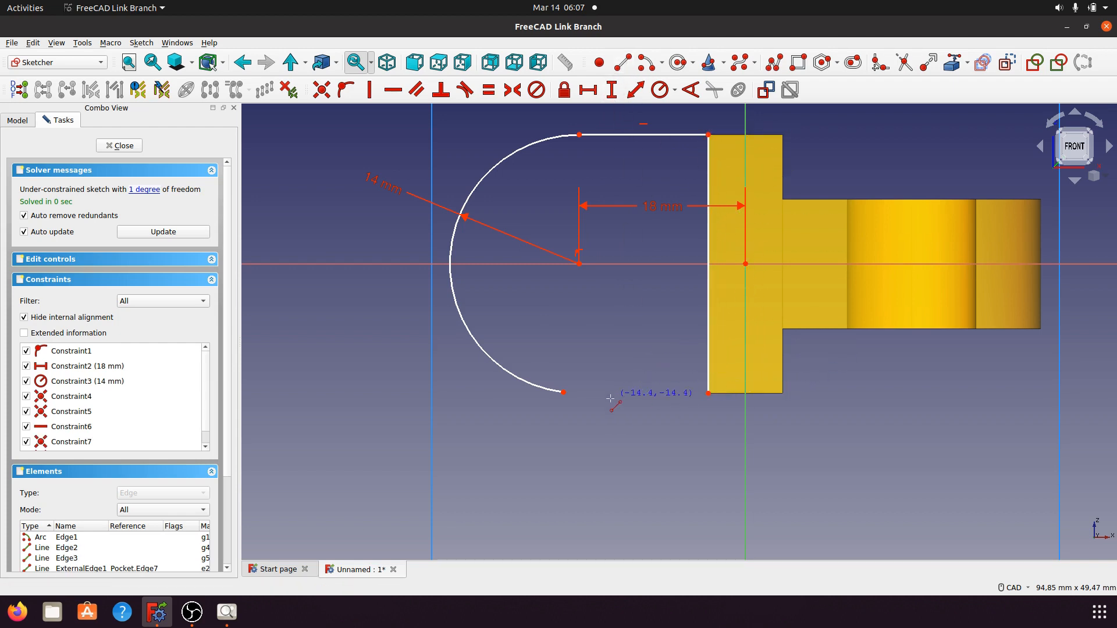
click(566, 393)
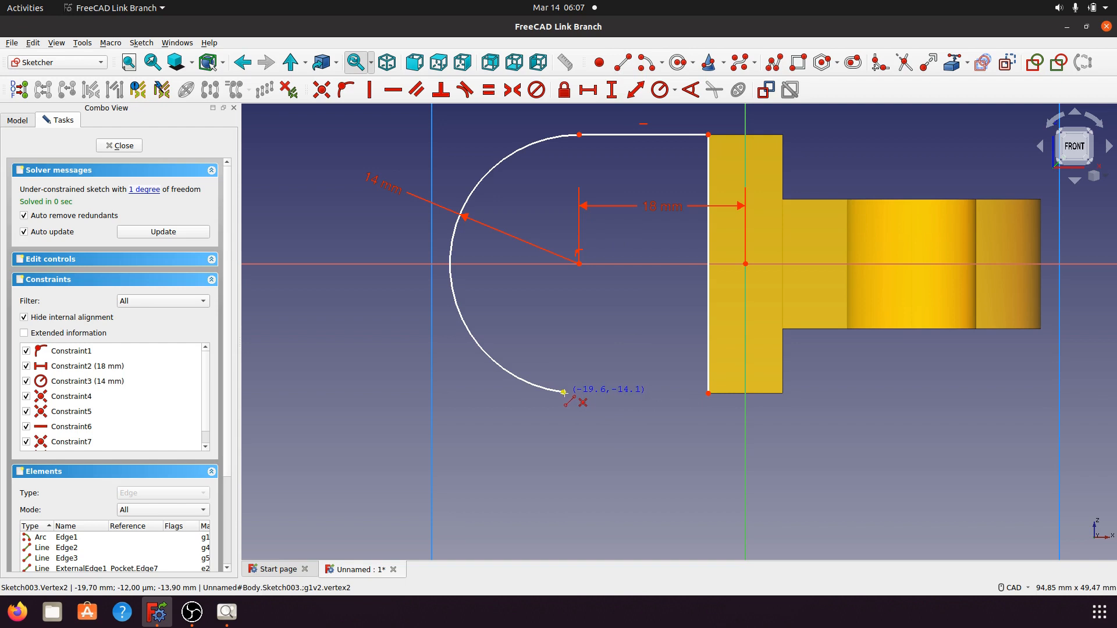
click(708, 394)
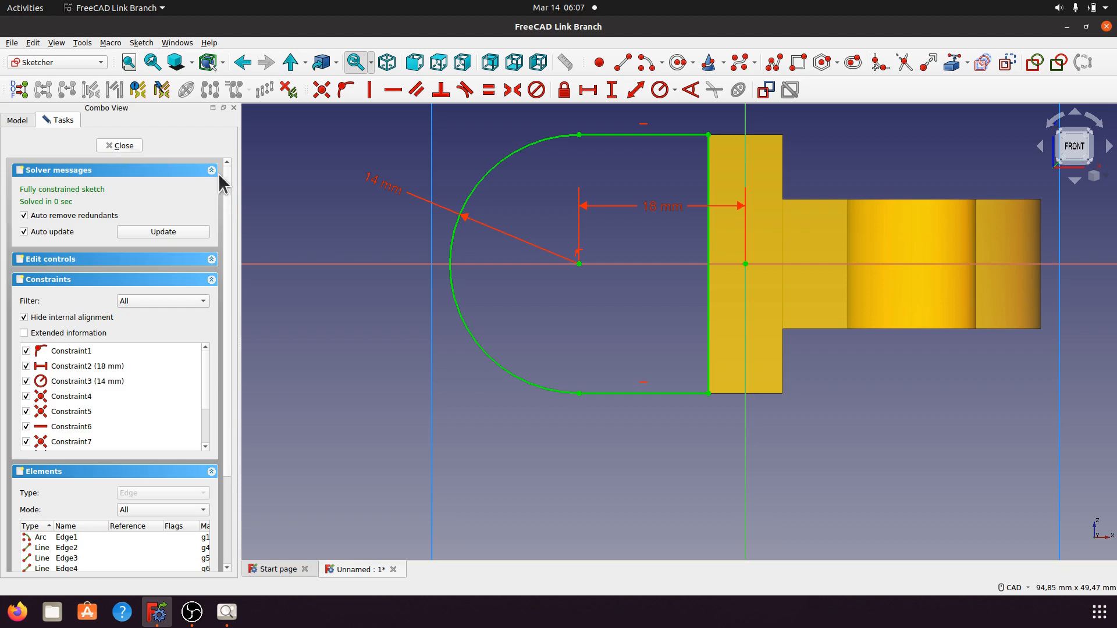
- Draw a circle about 12.7 mm in diameter centred on the arc's centre
click(678, 64)
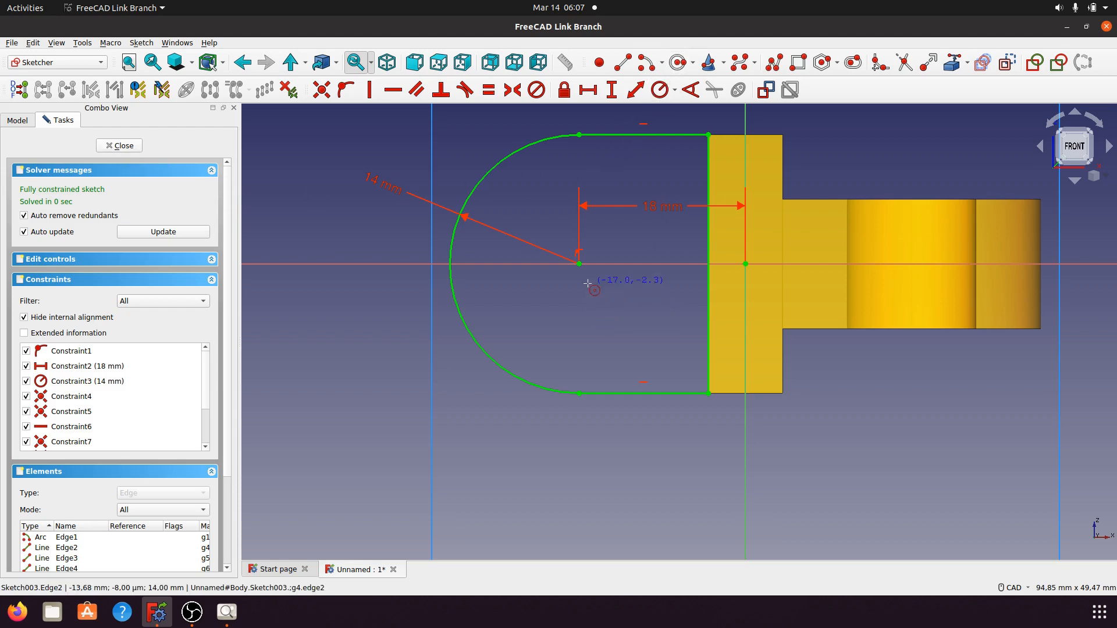
click(579, 263)
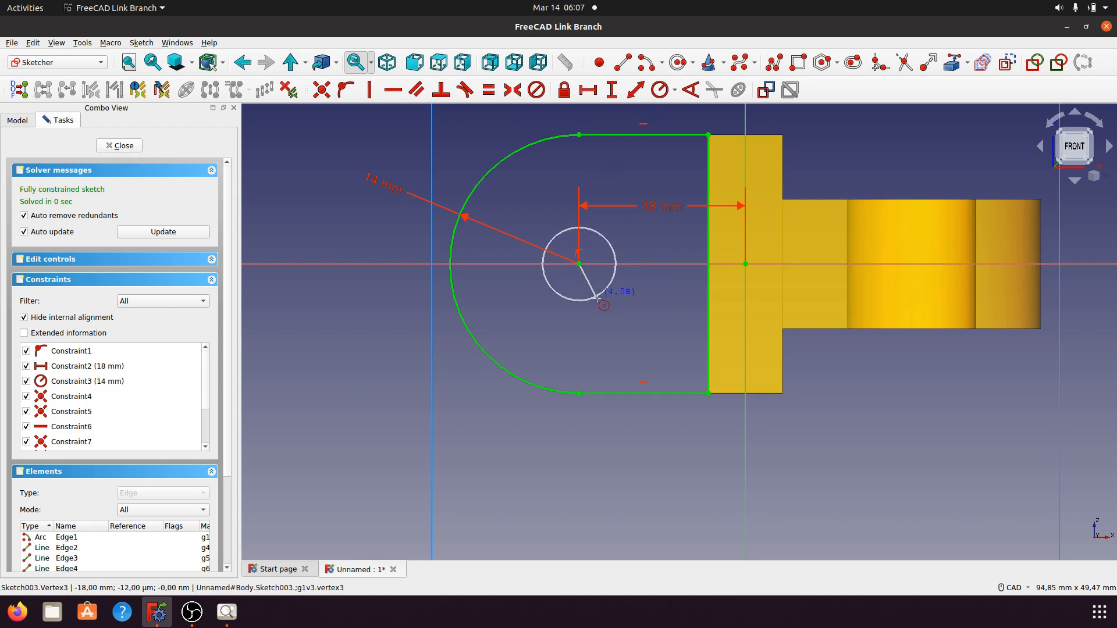
click(608, 317)
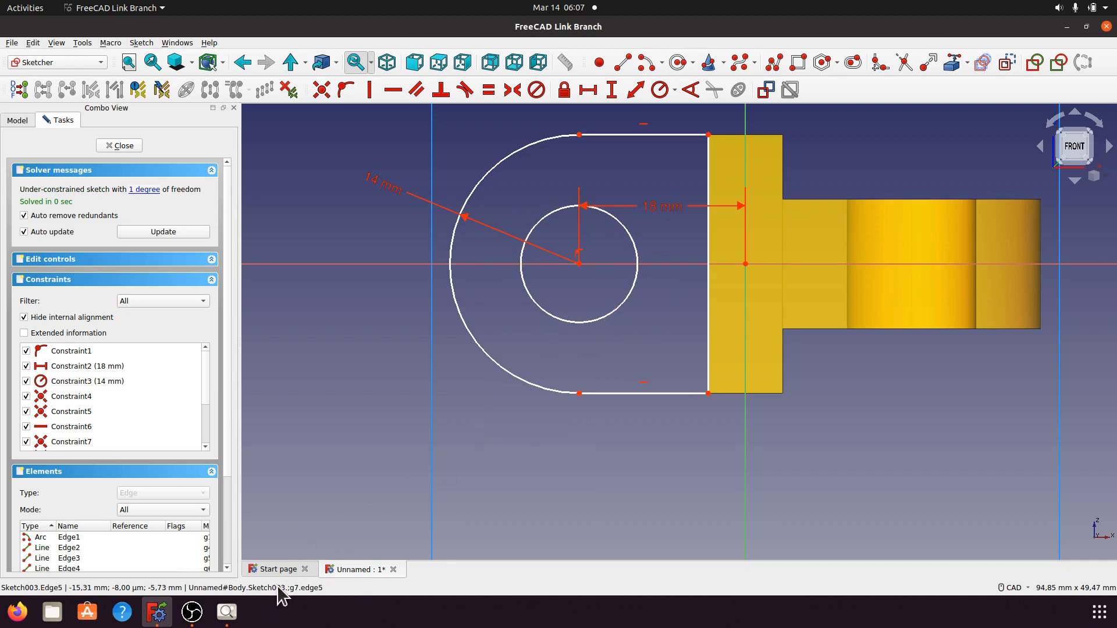
- Constrain the circle's diameter to 14 mm, as given in the reference drawing, and close the sketch
click(228, 614)
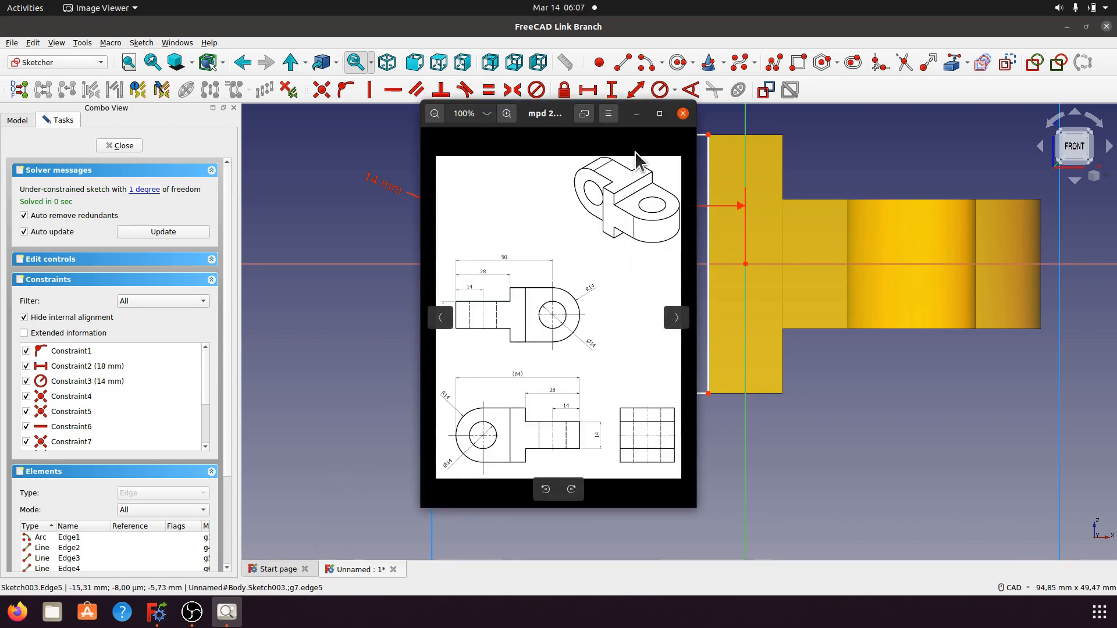
click(637, 114)
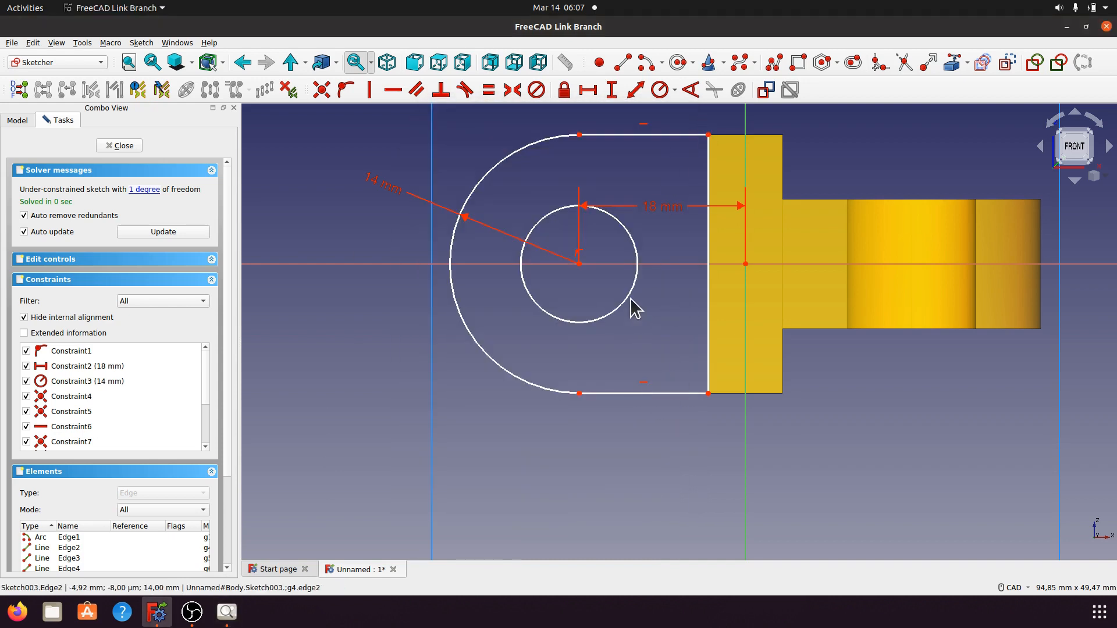
click(634, 295)
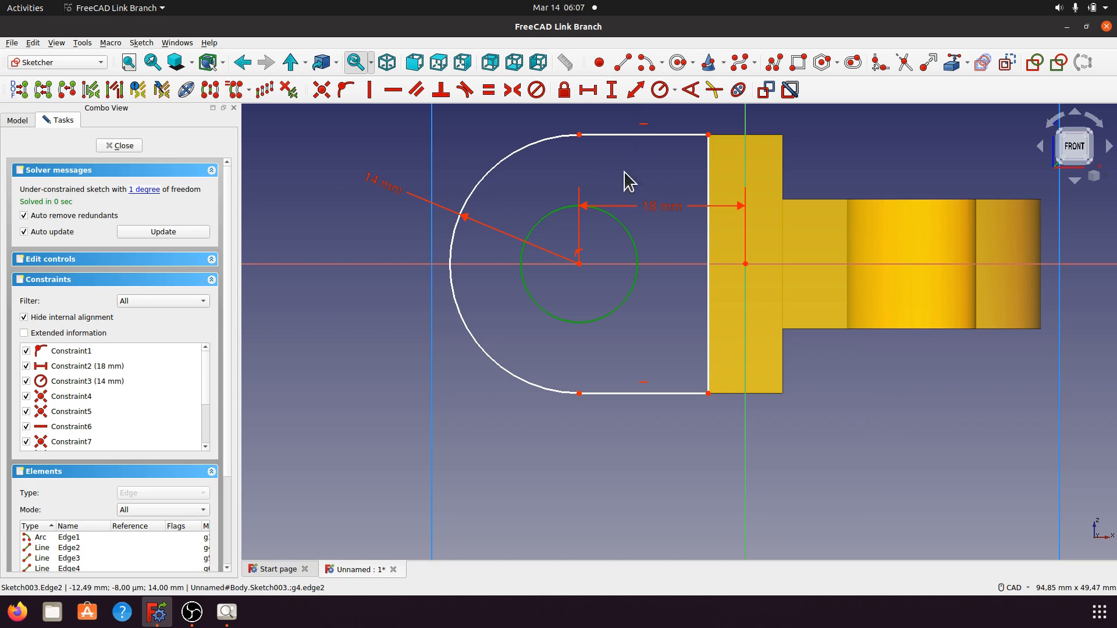
click(675, 90)
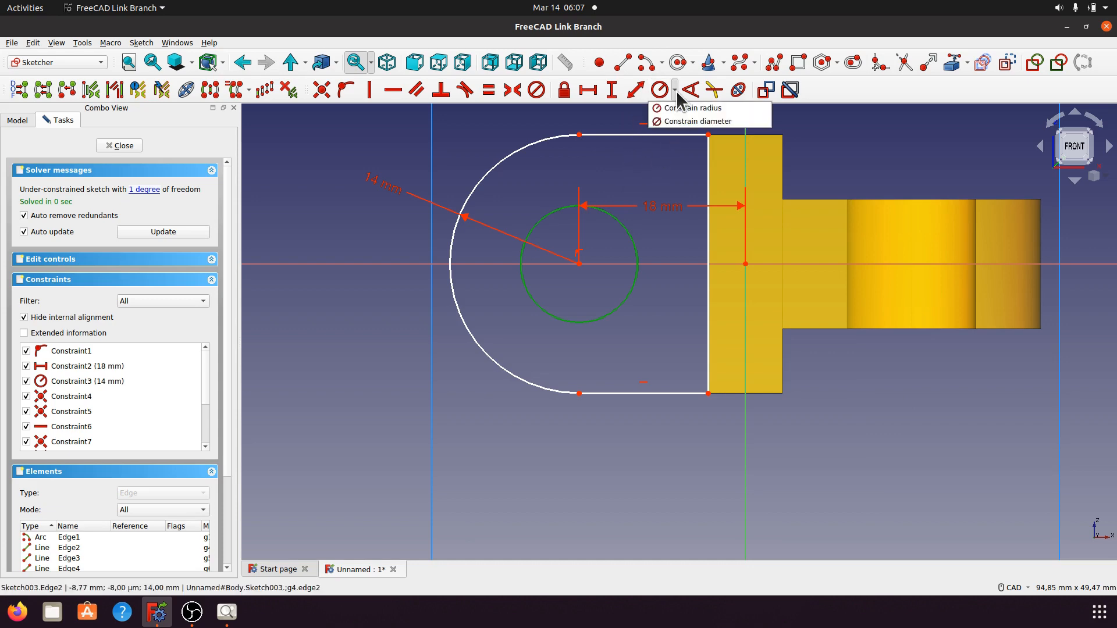
click(692, 121)
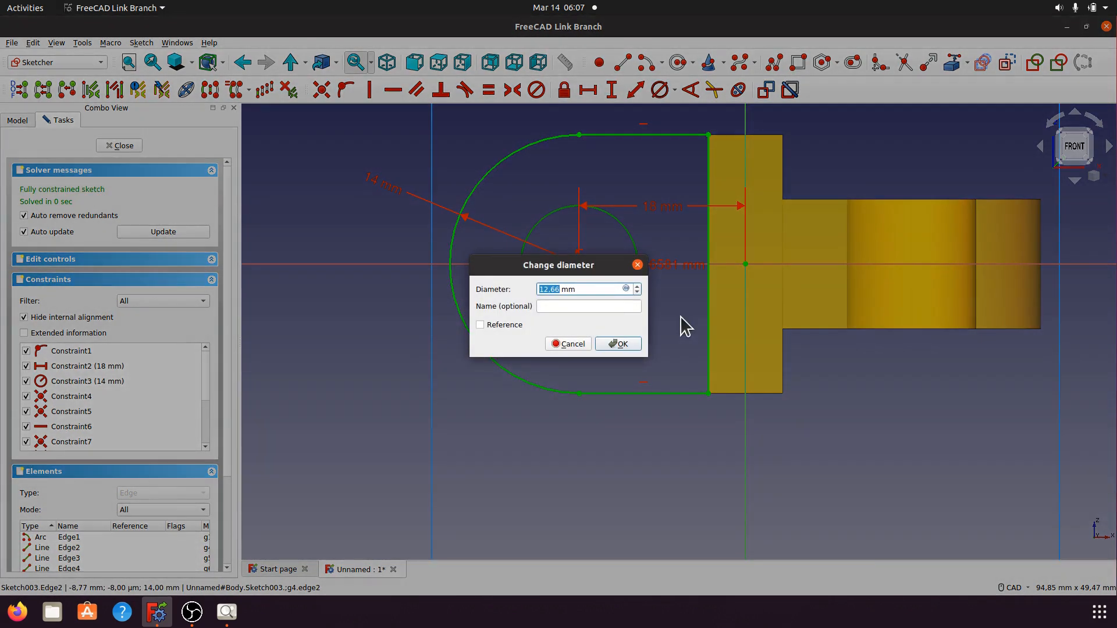
text(14)
click(634, 348)
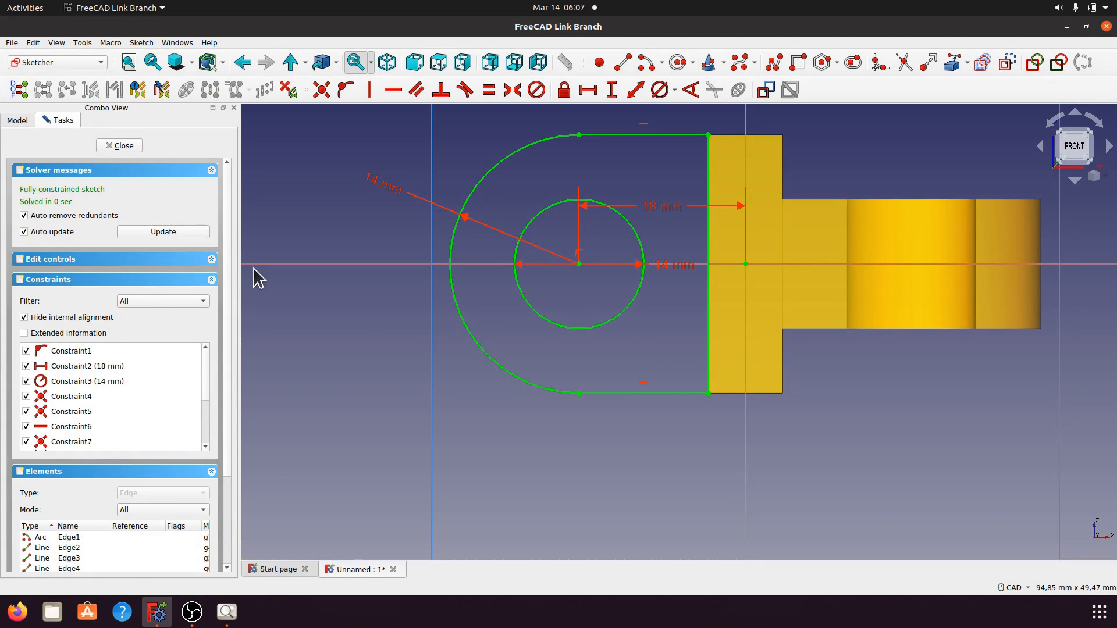
click(131, 146)
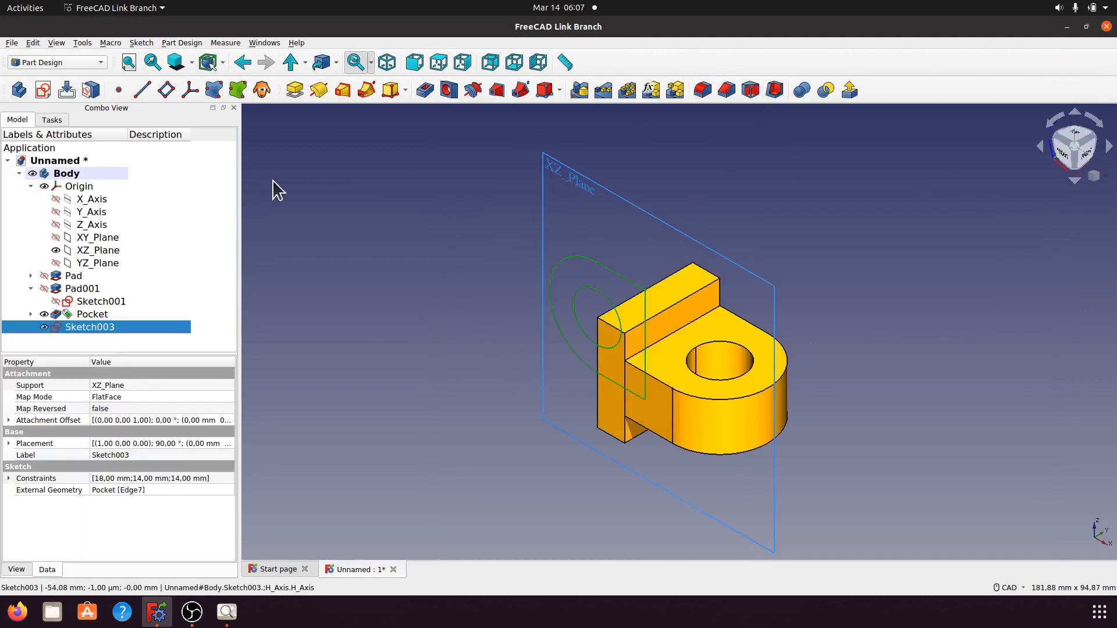
- Pad the second eye's sketch to a length of 14 mm, symmetric to the XZ plane, checking the reference drawing
click(295, 90)
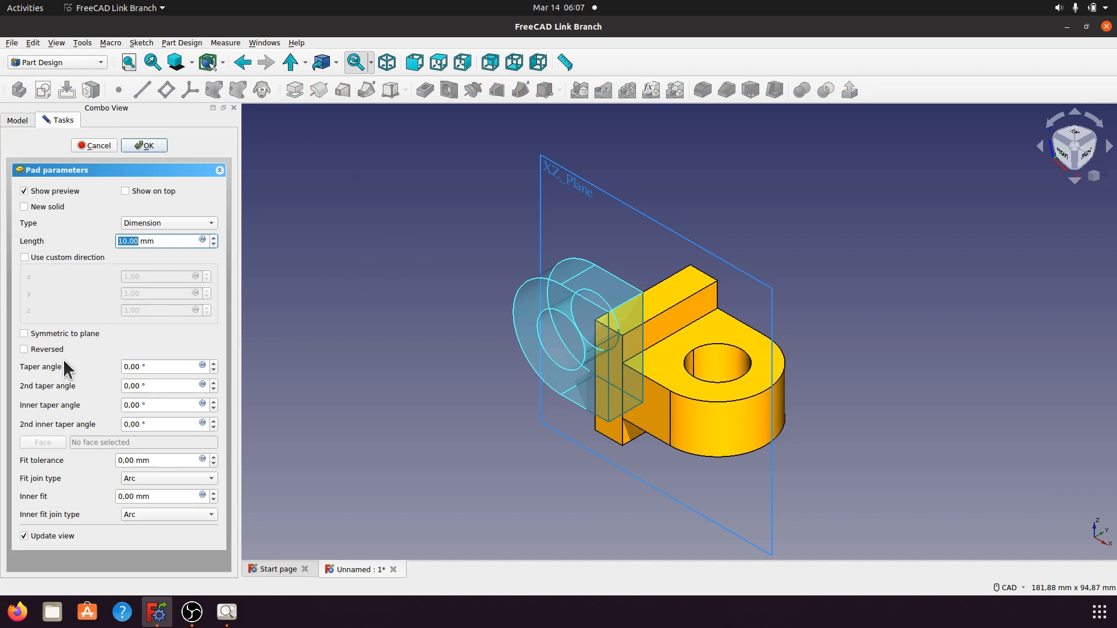
click(23, 333)
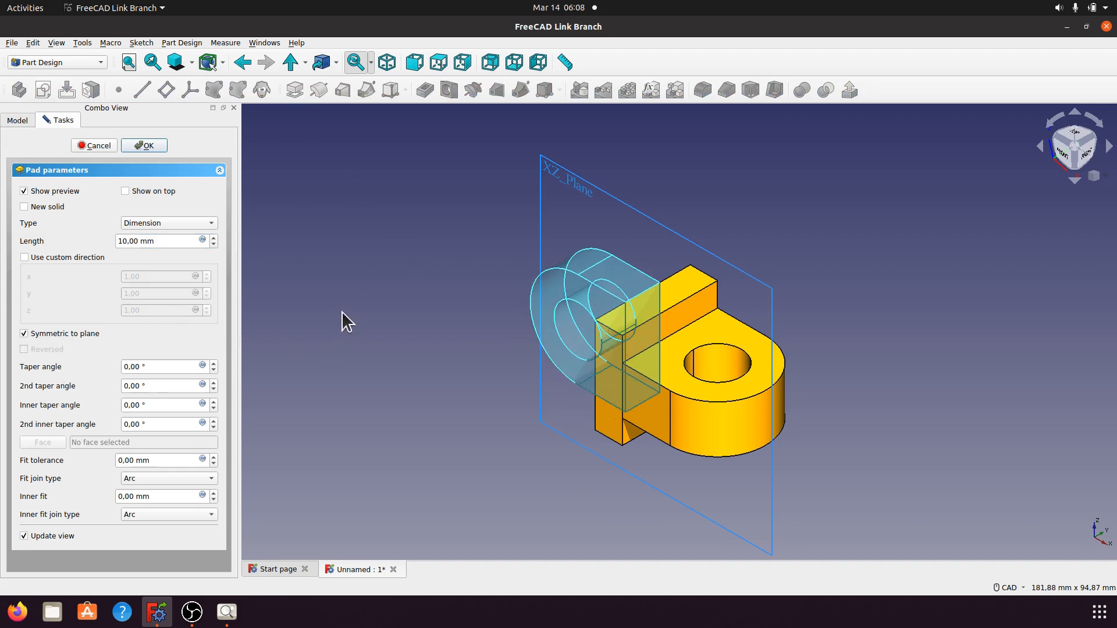
click(227, 611)
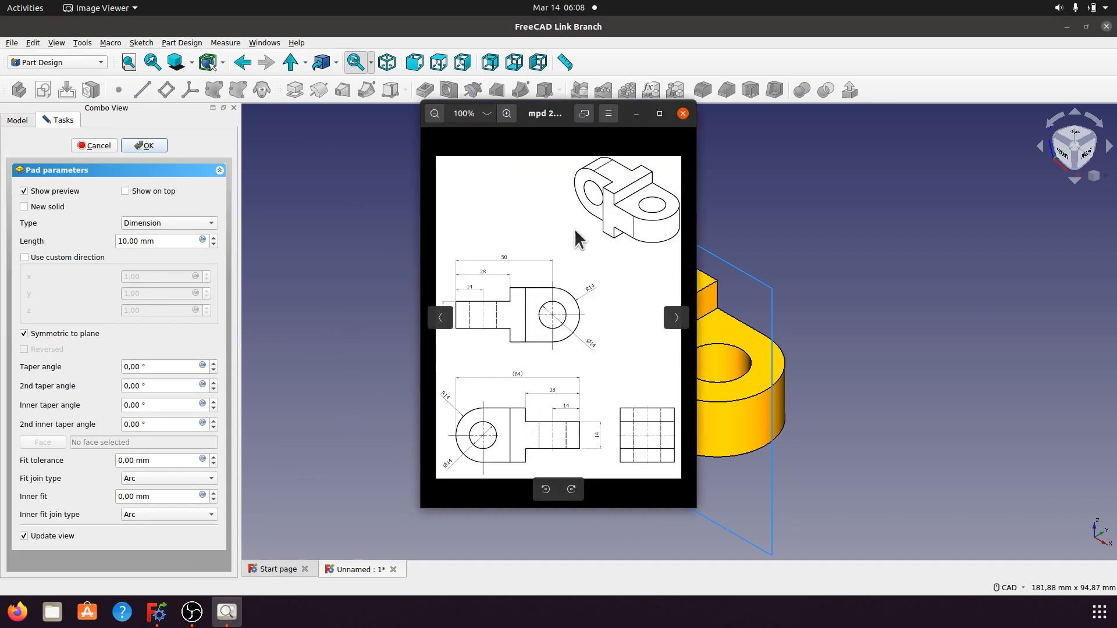
click(636, 114)
click(167, 240)
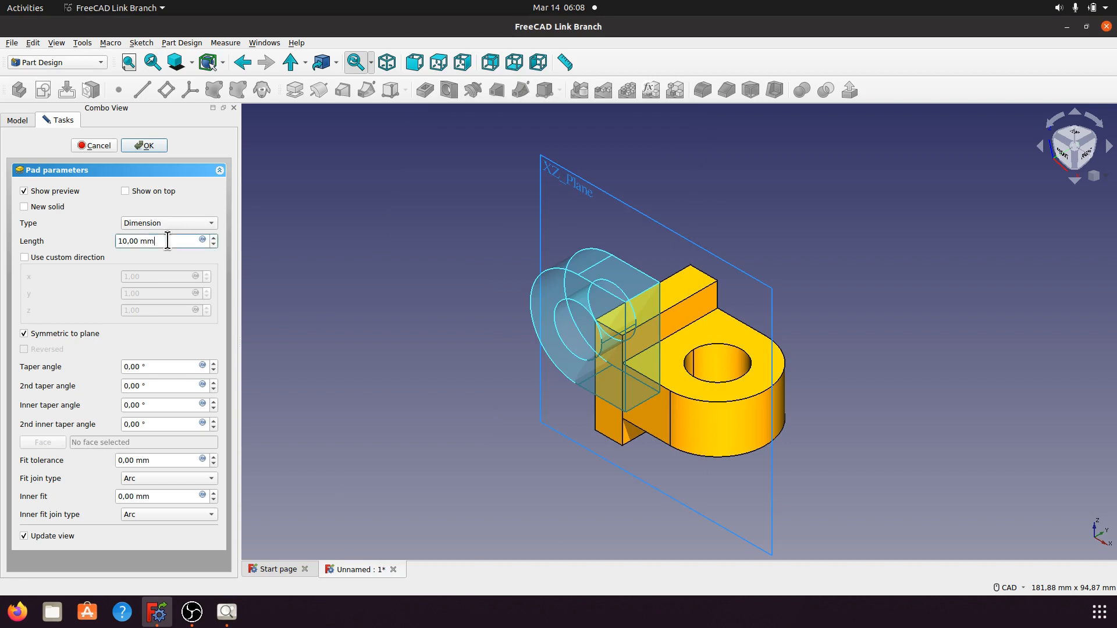
drag(168, 241, 115, 240)
text(14)
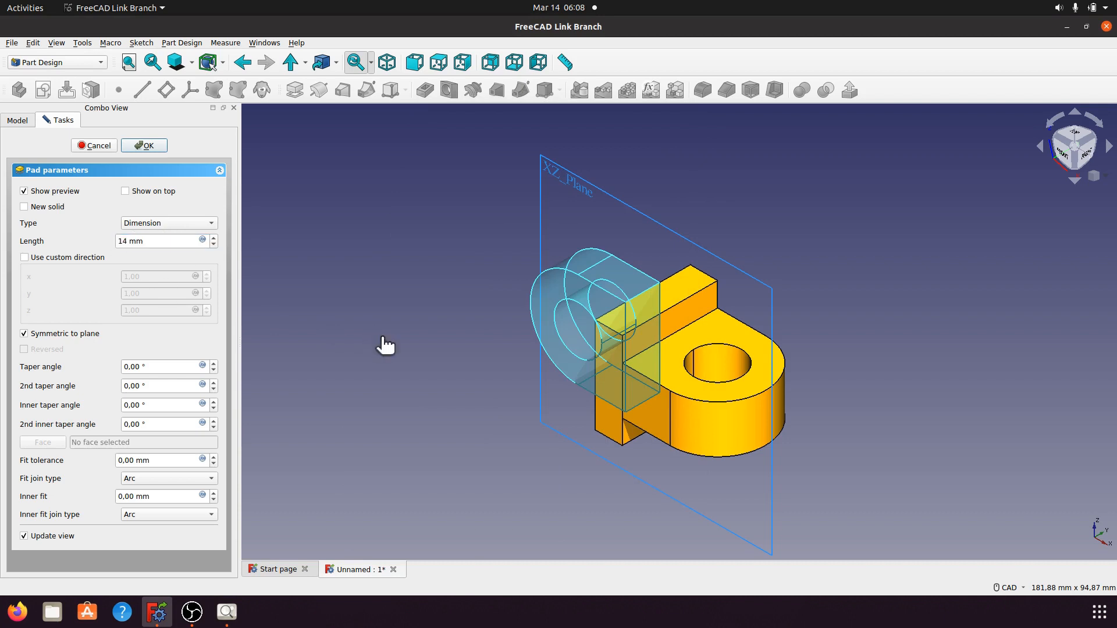
click(146, 145)
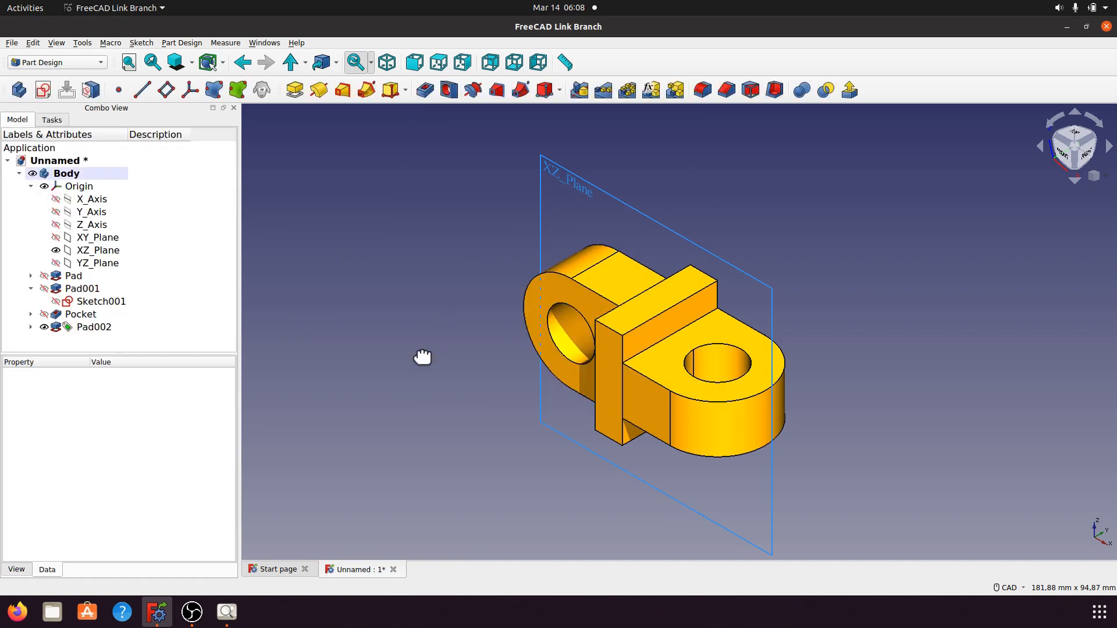
- Hide the XZ plane and collapse the body's Origin group in the model tree
middle_drag(422, 352, 482, 348)
middle_drag(675, 480, 630, 252)
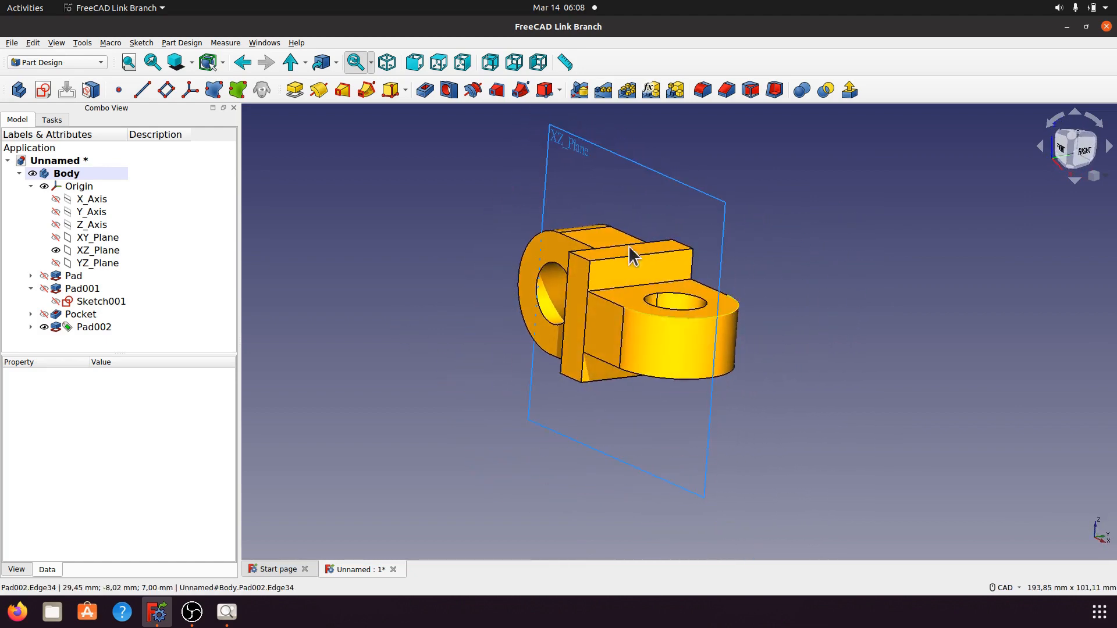
click(388, 69)
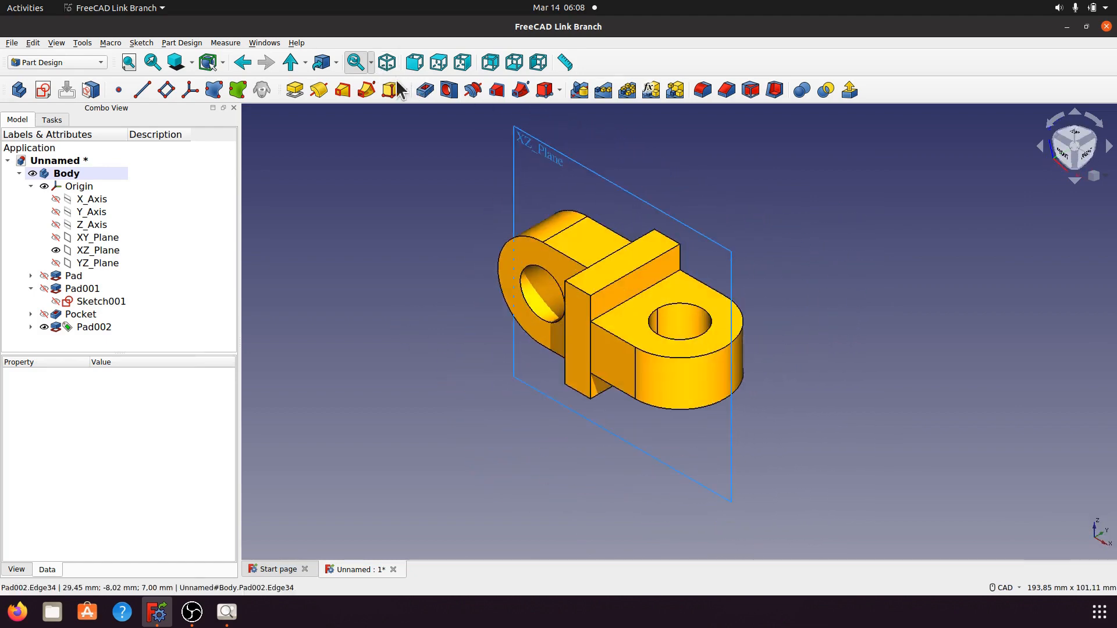
click(97, 251)
key(space)
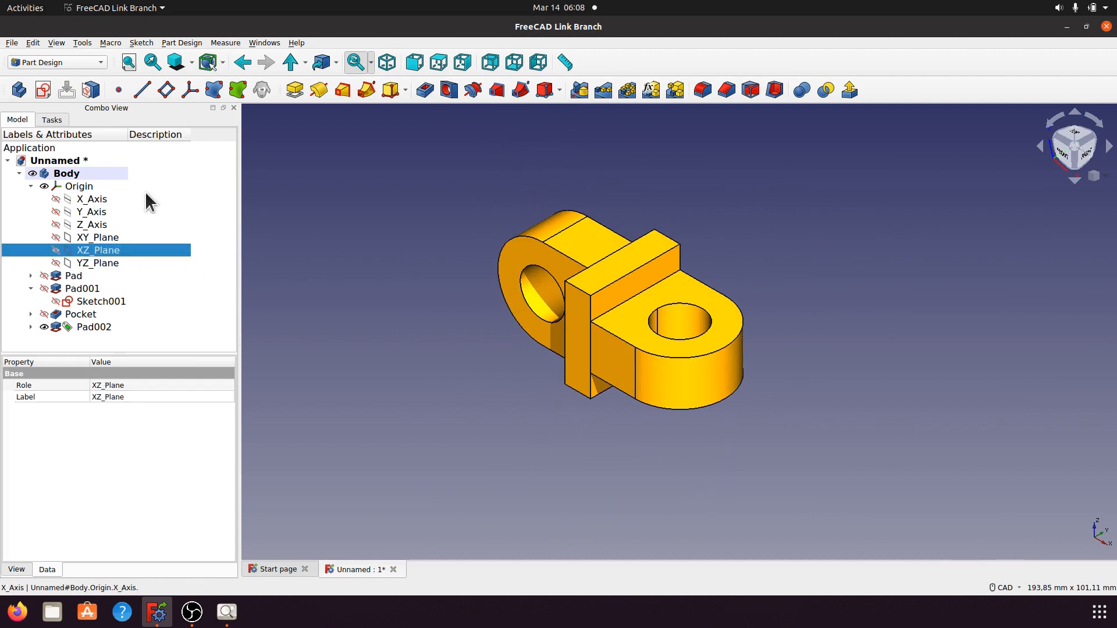
click(32, 186)
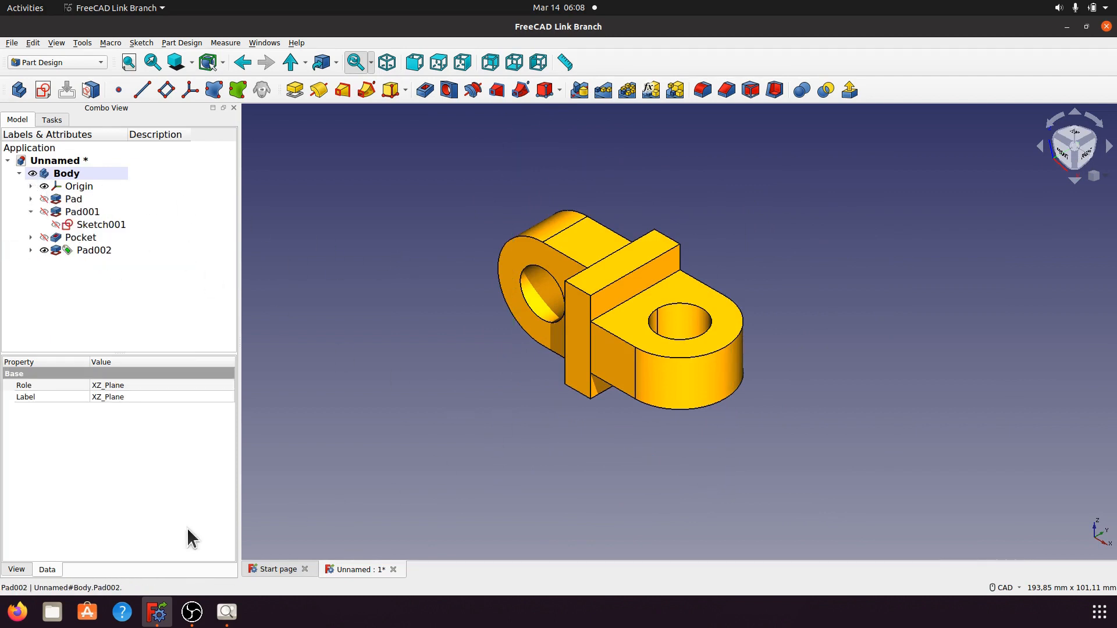
- Compare the bracket's edges with the reference drawing and set the Refine property of Pad002 to true
click(227, 613)
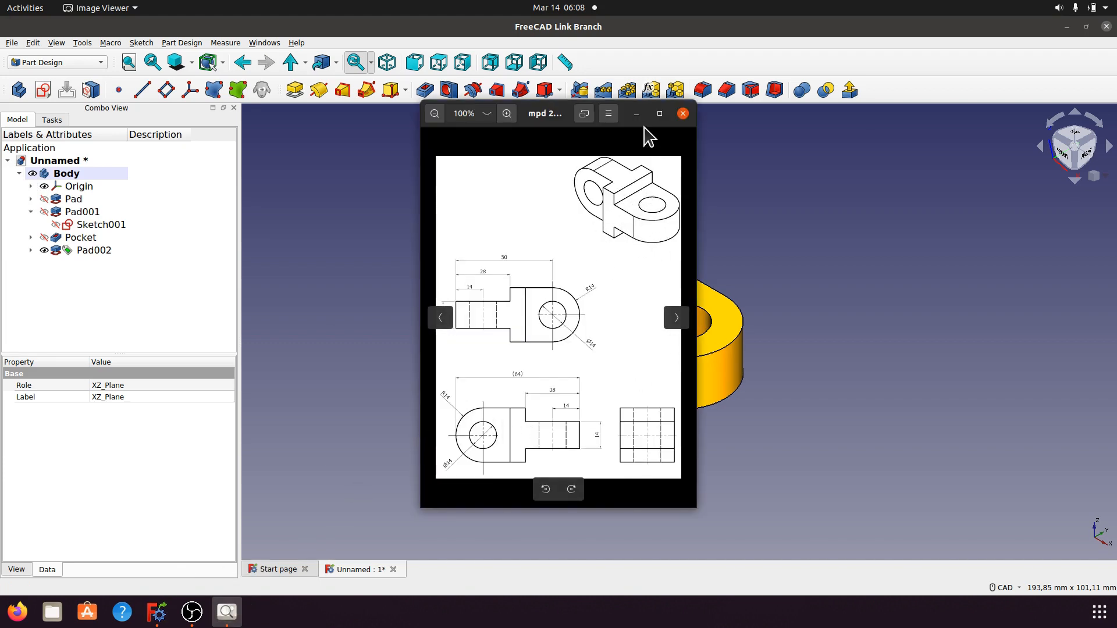
click(636, 114)
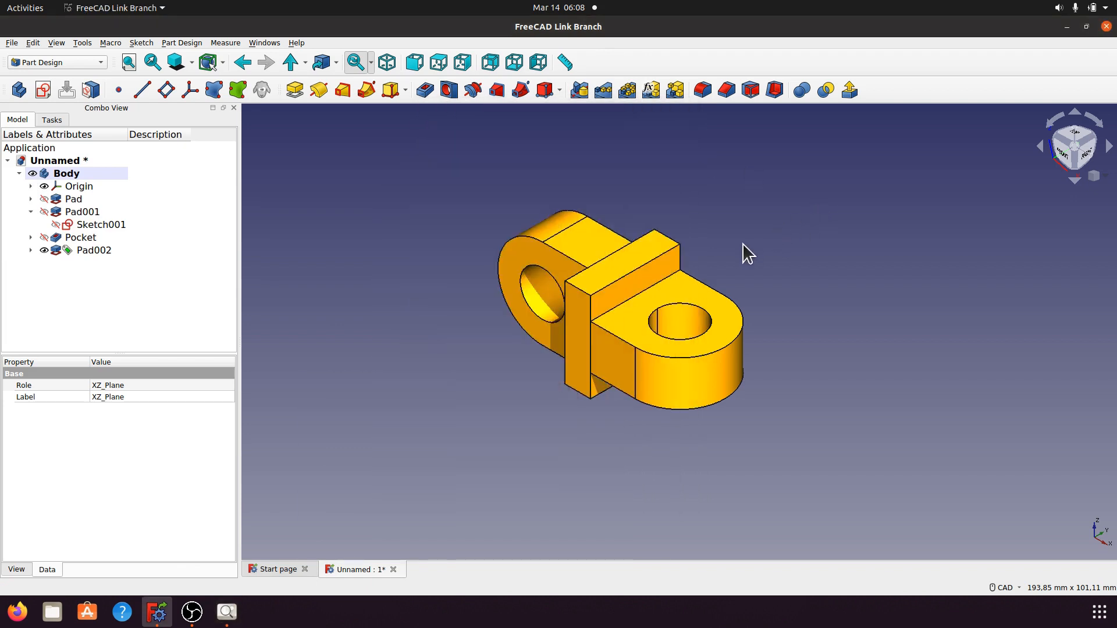
click(227, 611)
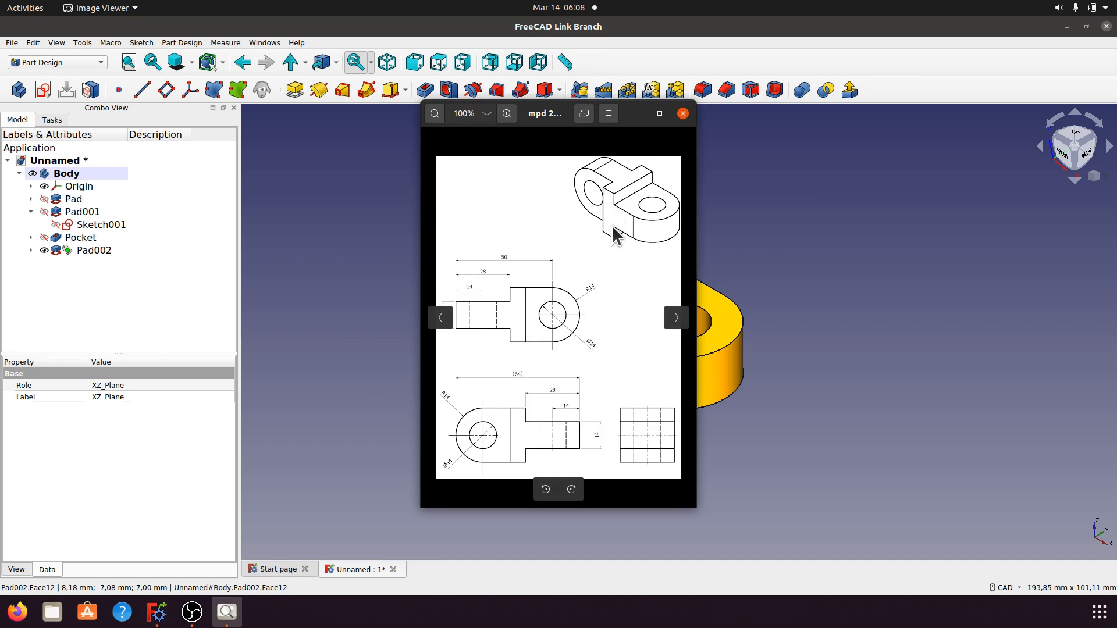
click(637, 114)
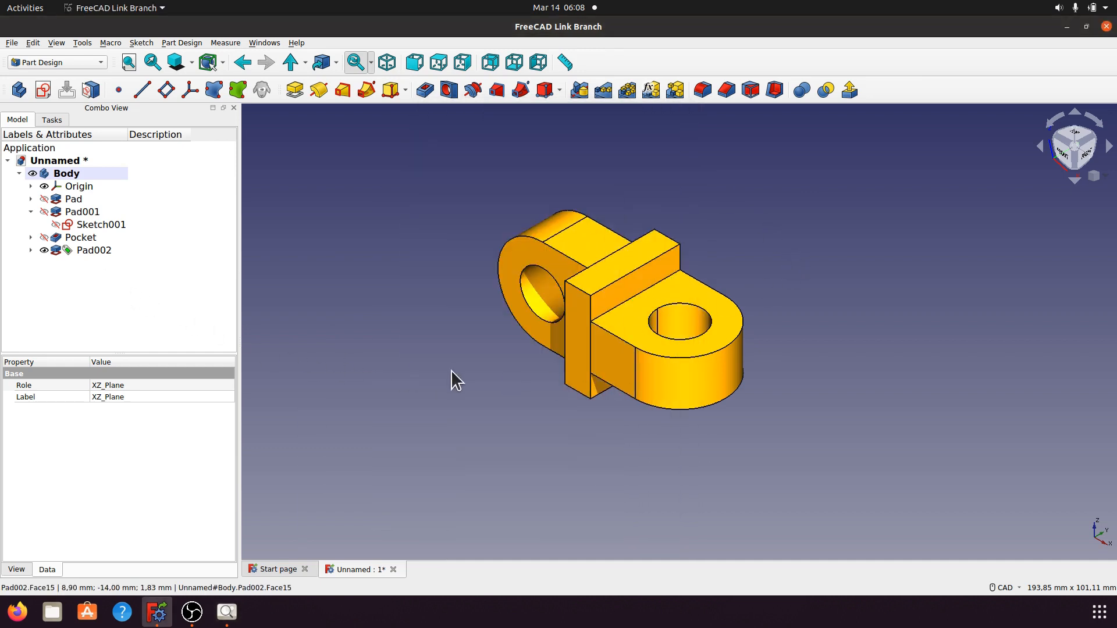
click(98, 251)
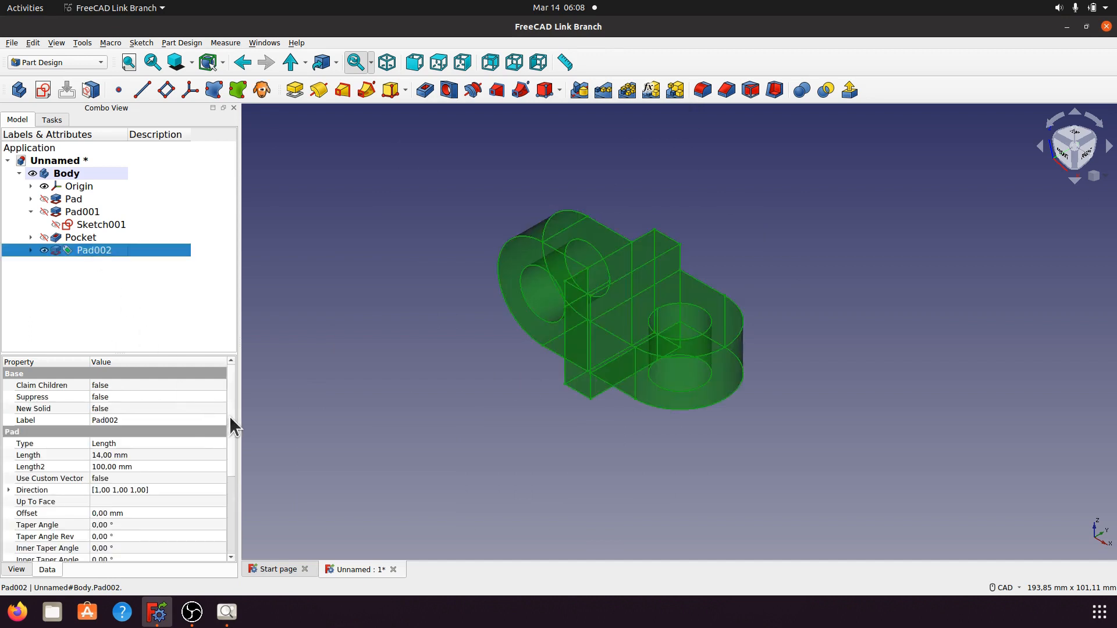
scroll(226, 435, down, 4)
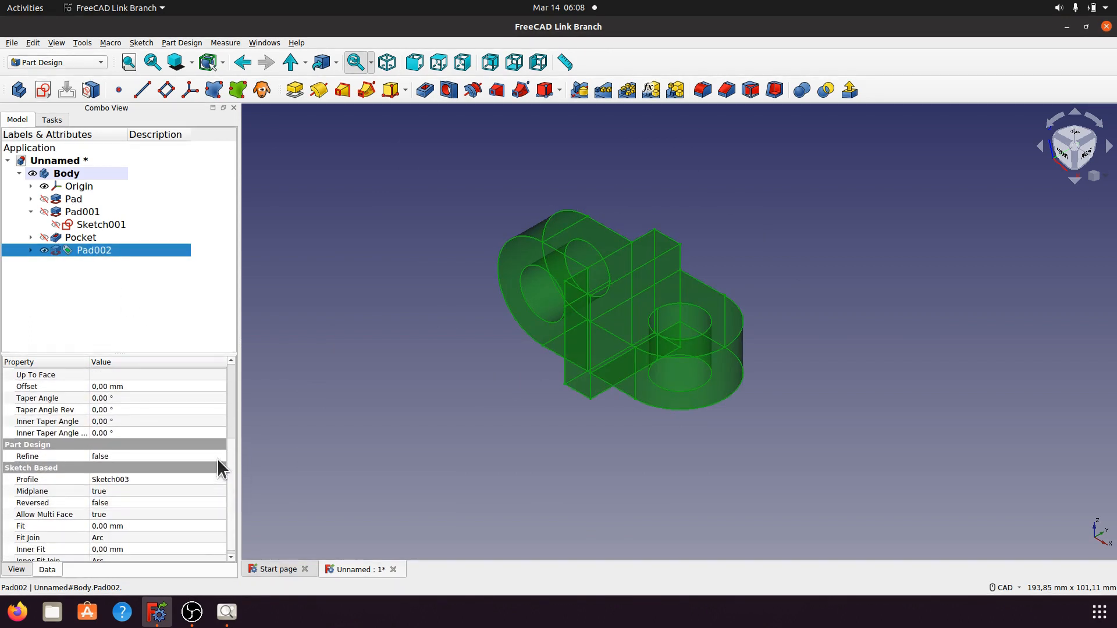
click(217, 458)
click(221, 456)
click(191, 469)
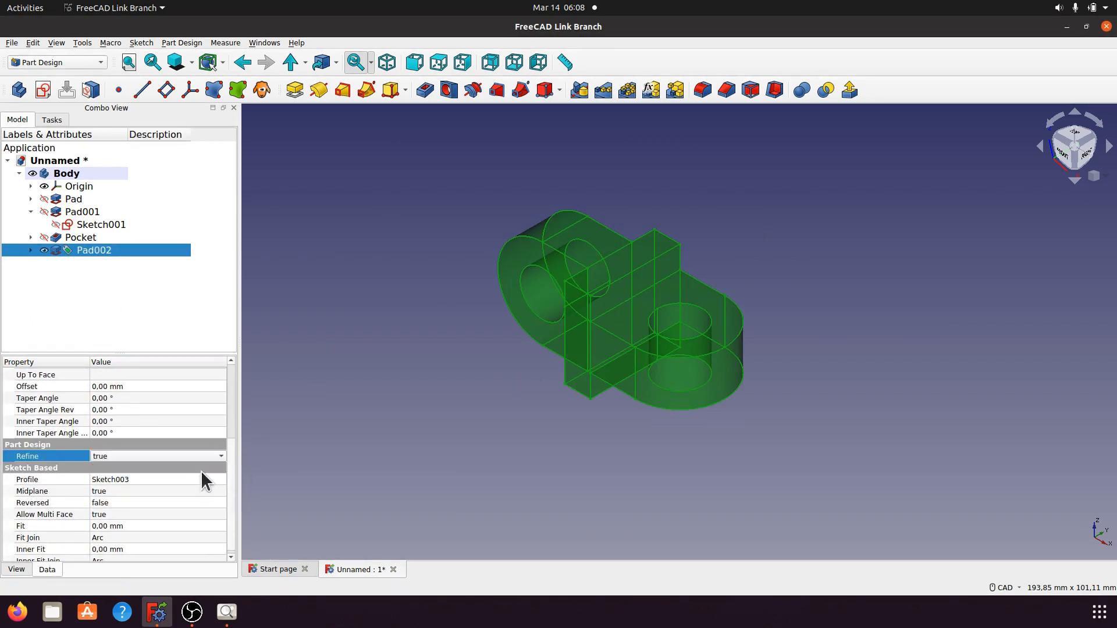
click(414, 435)
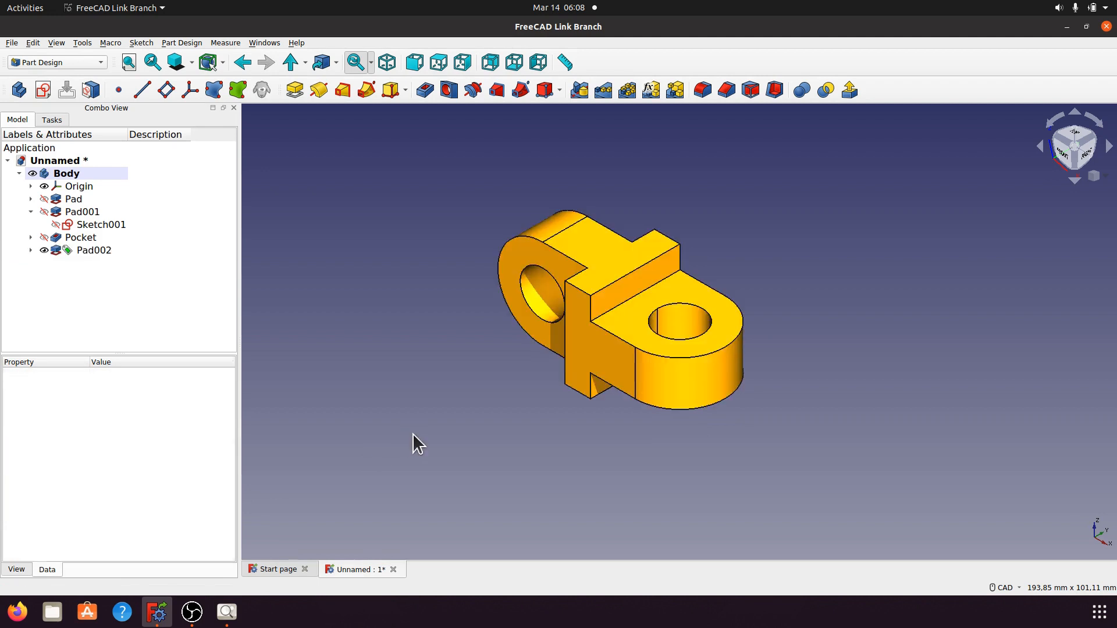
- Set the Refine property of Pad001, the first eye's pad, to true
click(128, 212)
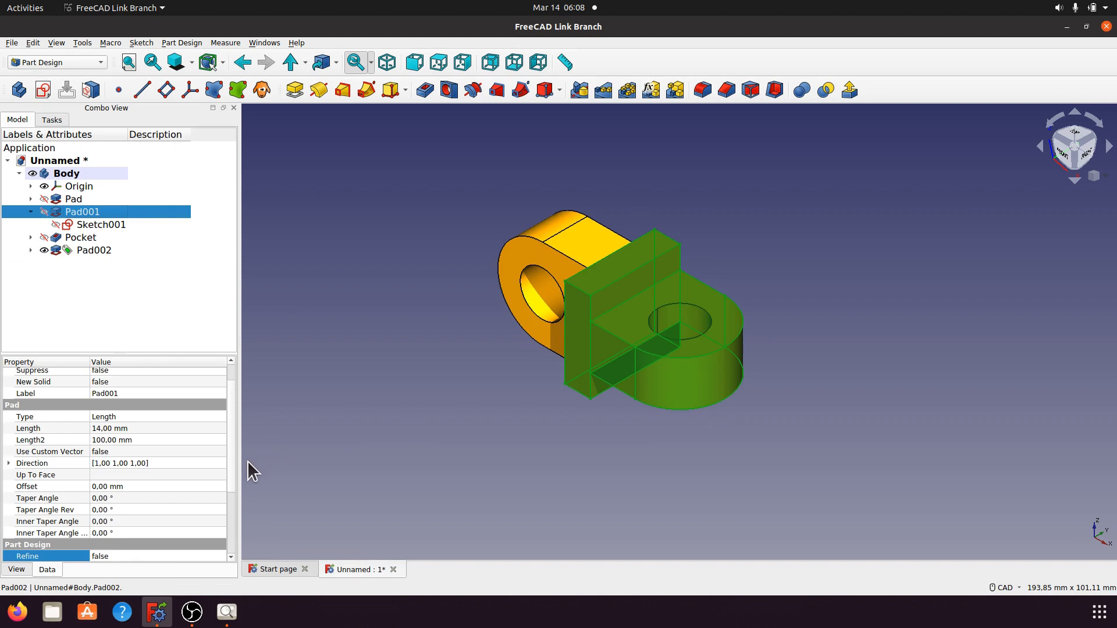
scroll(229, 453, down, 3)
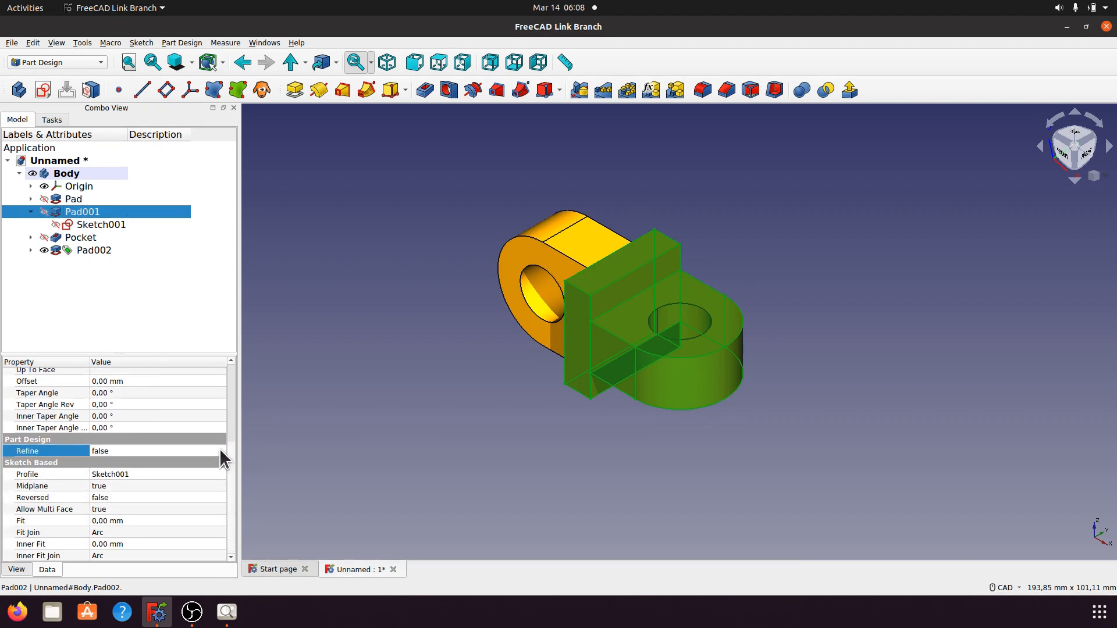
click(218, 448)
click(218, 449)
click(191, 461)
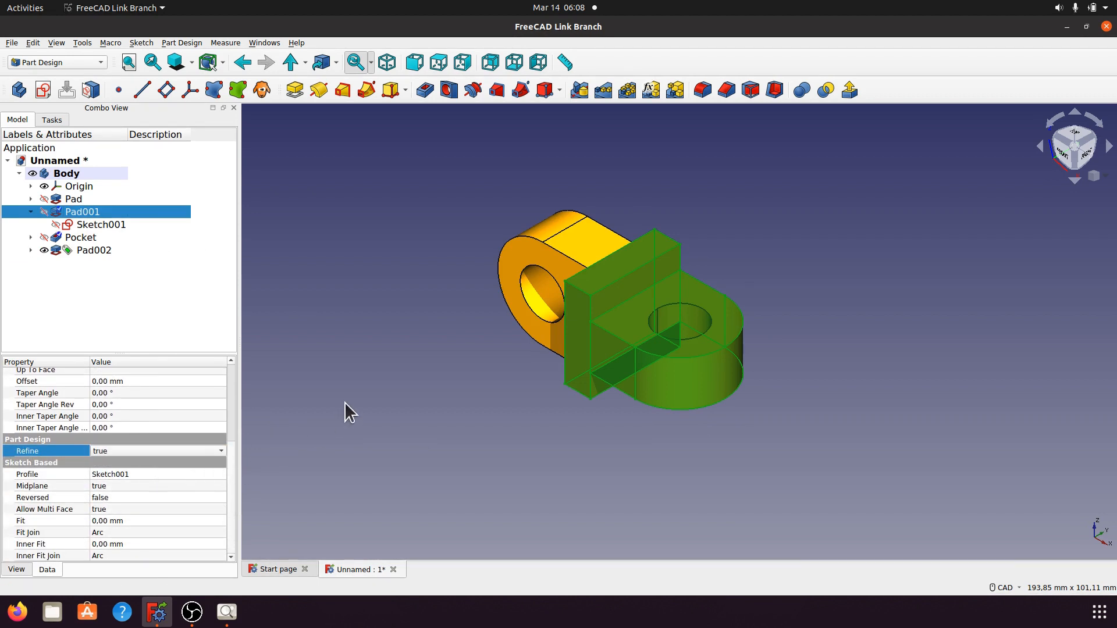
click(389, 353)
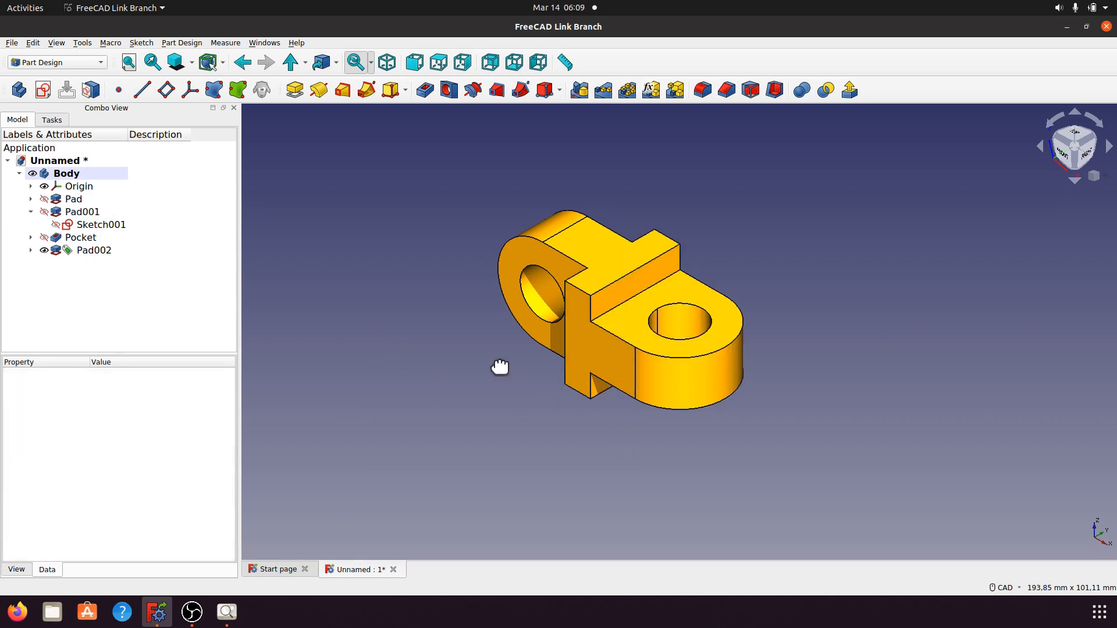
- Examine the finished bracket up close in isometric view, with the model tree narrowed to enlarge the 3D view
middle_drag(499, 367, 718, 199)
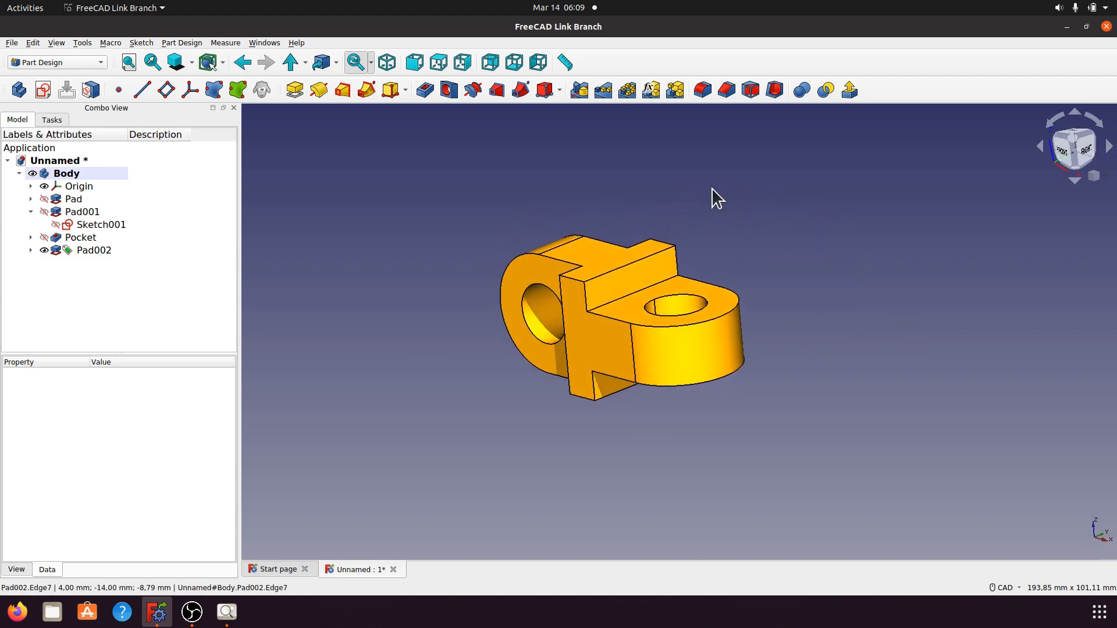
click(387, 62)
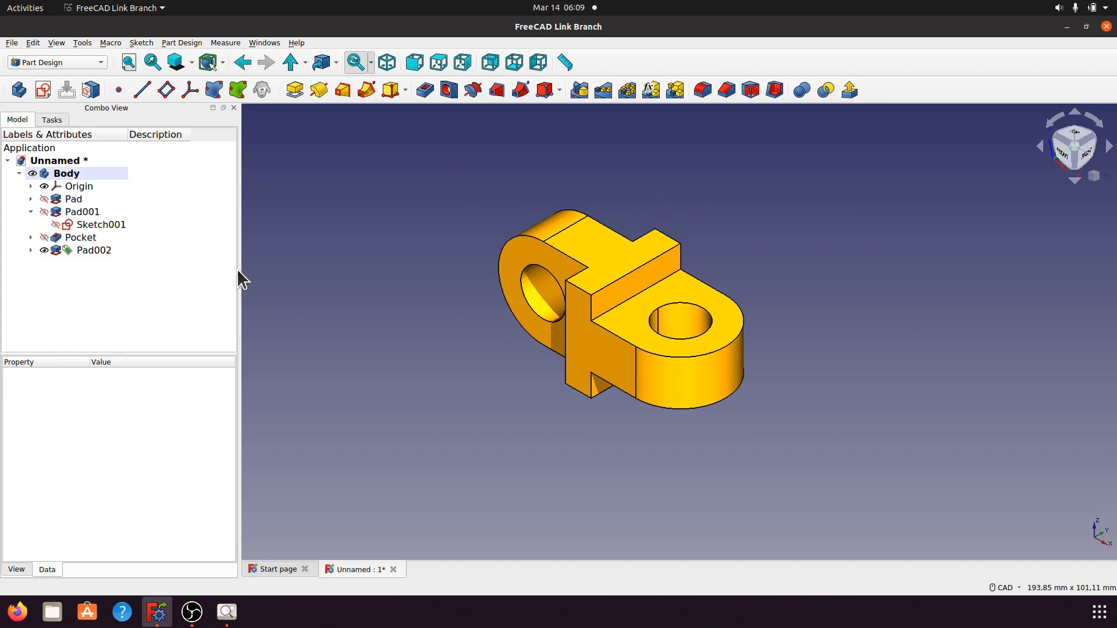
drag(238, 272, 165, 264)
middle_drag(399, 402, 408, 403)
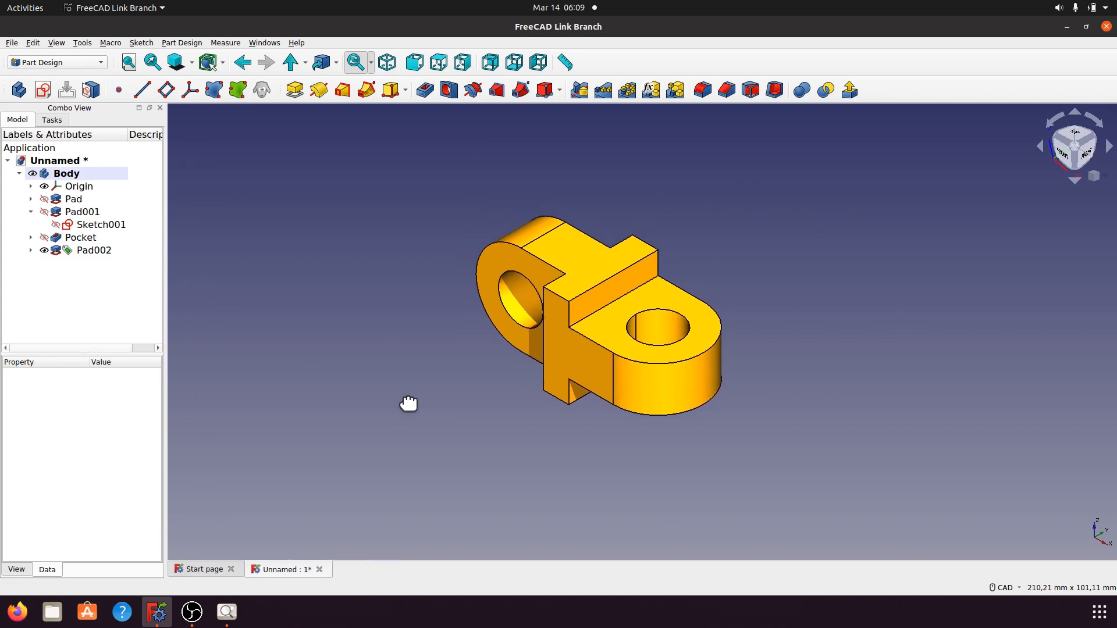
scroll(409, 401, up, 2)
scroll(820, 303, up, 3)
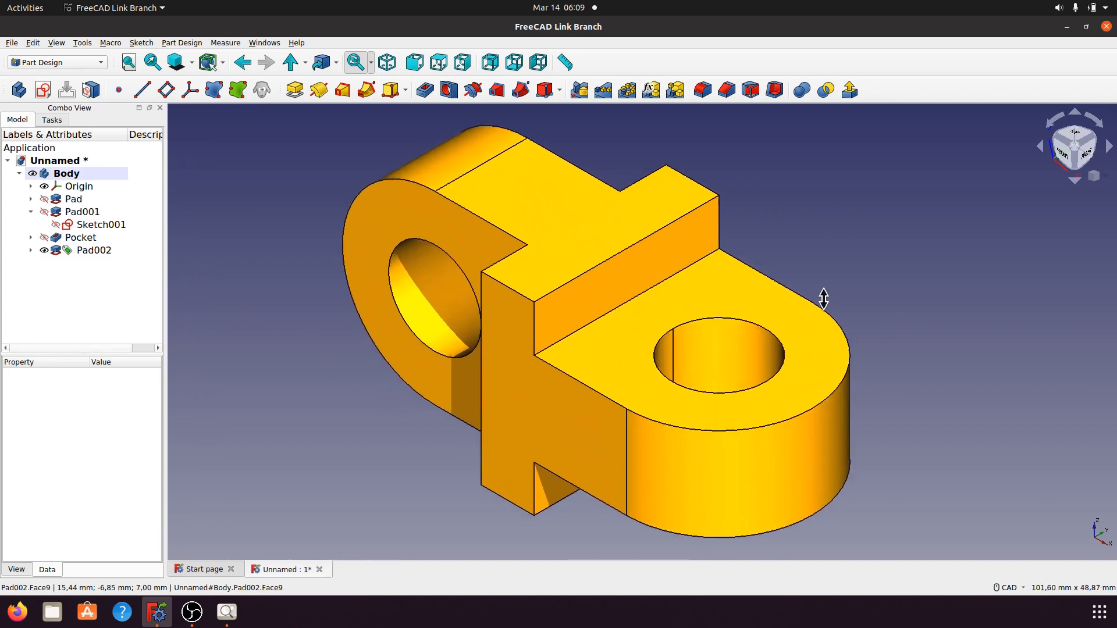
scroll(827, 291, up, 2)
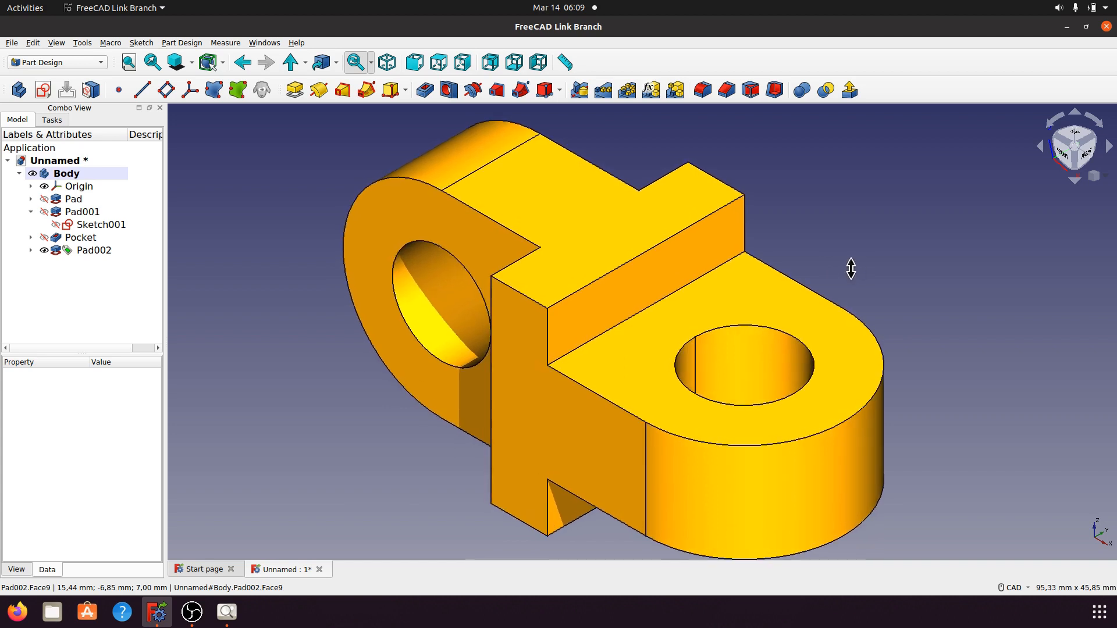
middle_drag(854, 265, 856, 257)
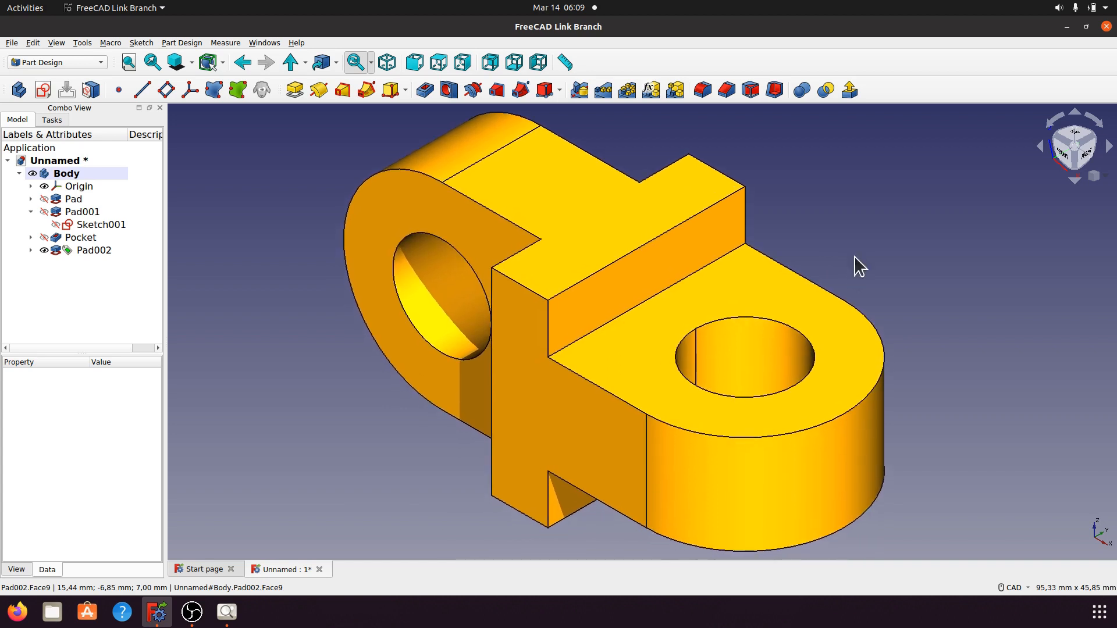